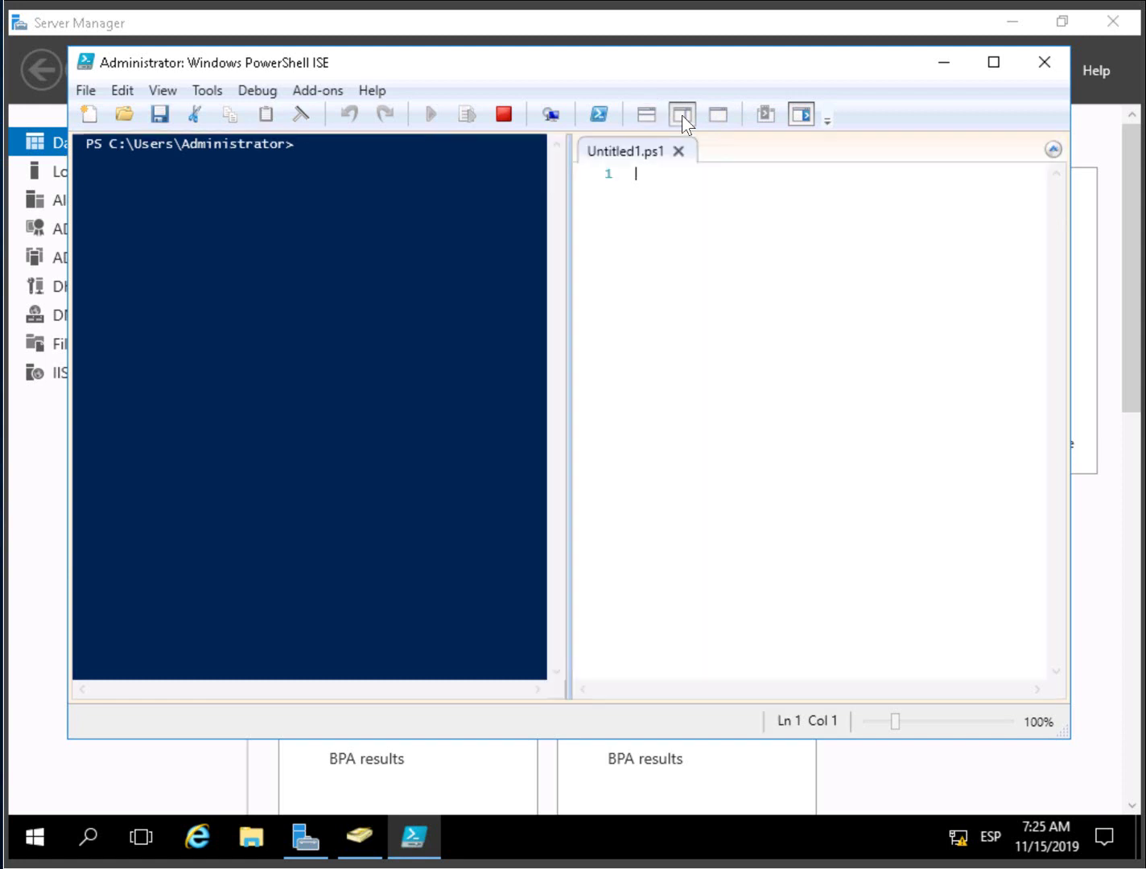
- Arrange PowerShell ISE with the script pane on top, Commands pane closed, window maximized
{"action": "left_click", "coordinate": [645, 115]}
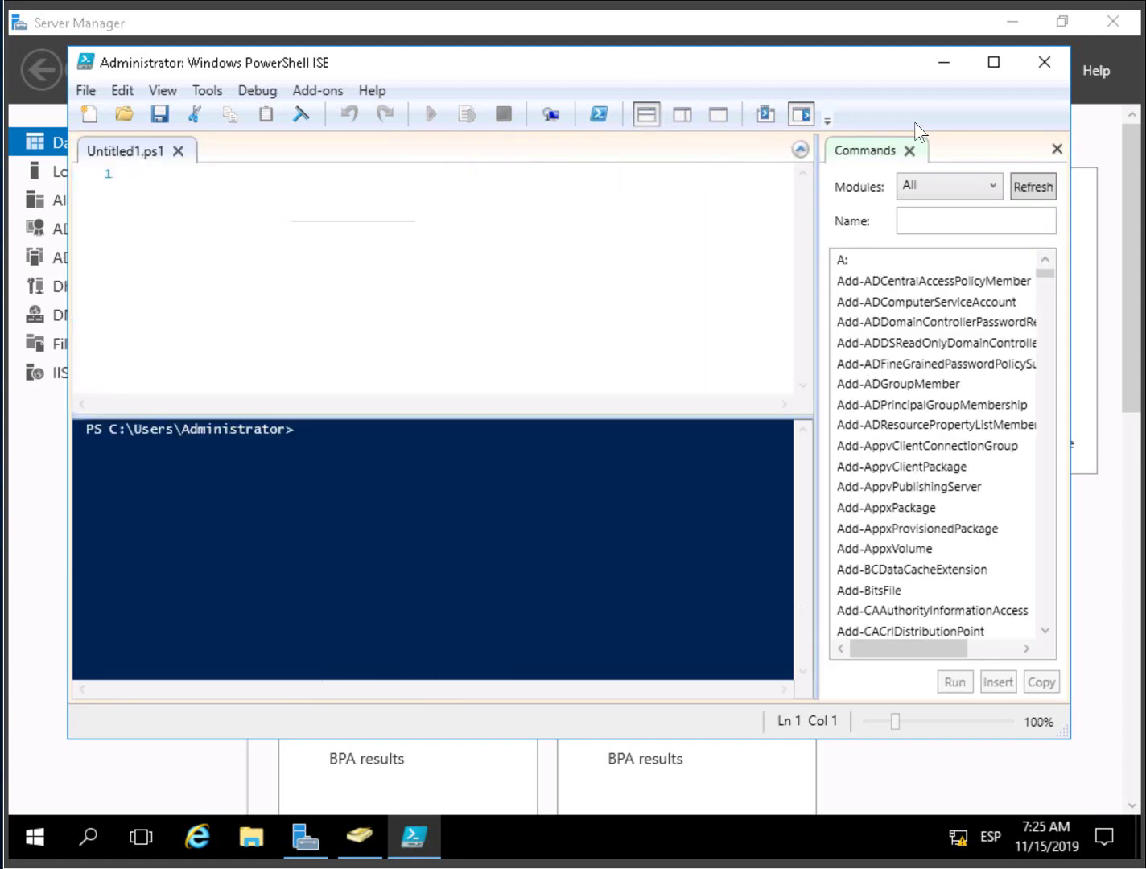
{"action": "left_click", "coordinate": [1056, 149]}
{"action": "left_click", "coordinate": [995, 65]}
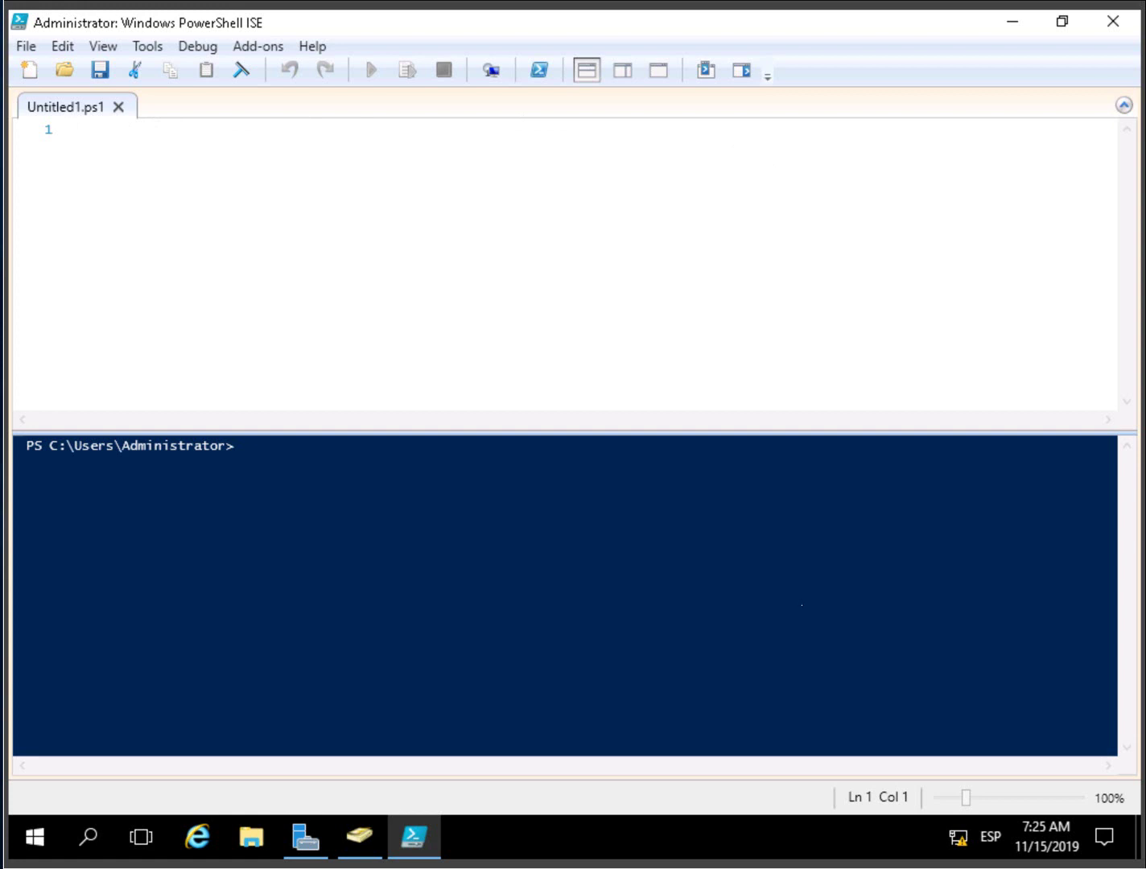
- Enter lines Import-Module admpwd.ps, Update-AdmPwdADSchema, Set-AdmPwdComputerSelfPermission -Identity "Sydney_Computers"
{"action": "type", "text": "Import-Module admpwd.ps"}
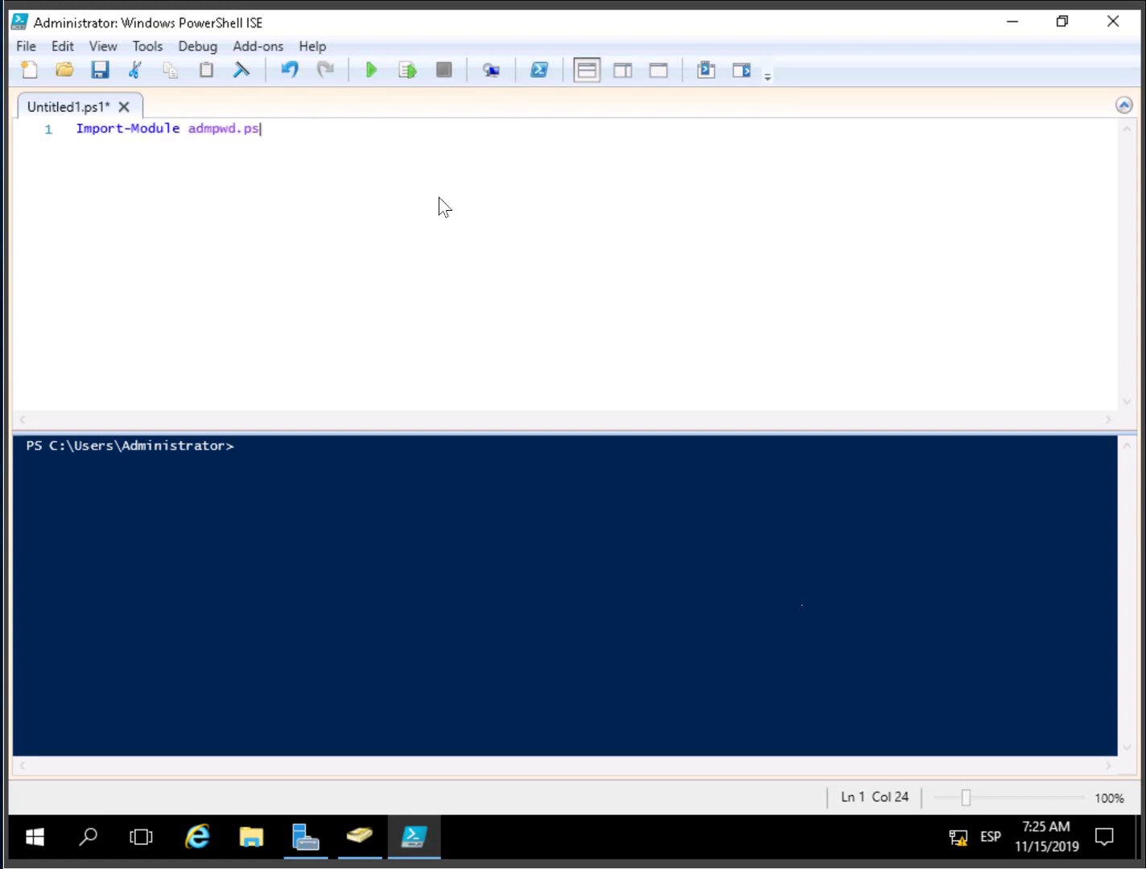
{"action": "key", "text": "Return"}
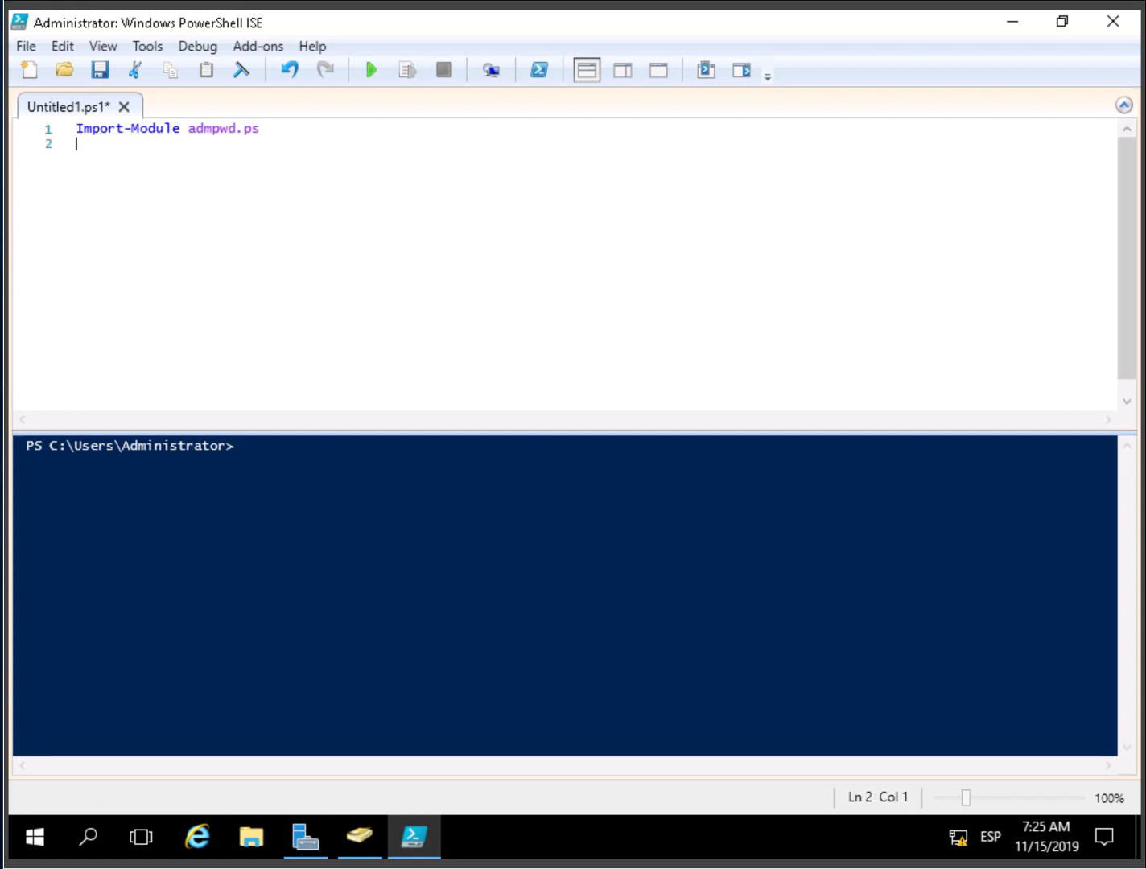
{"action": "type", "text": "Update-AdmPwdADSchema"}
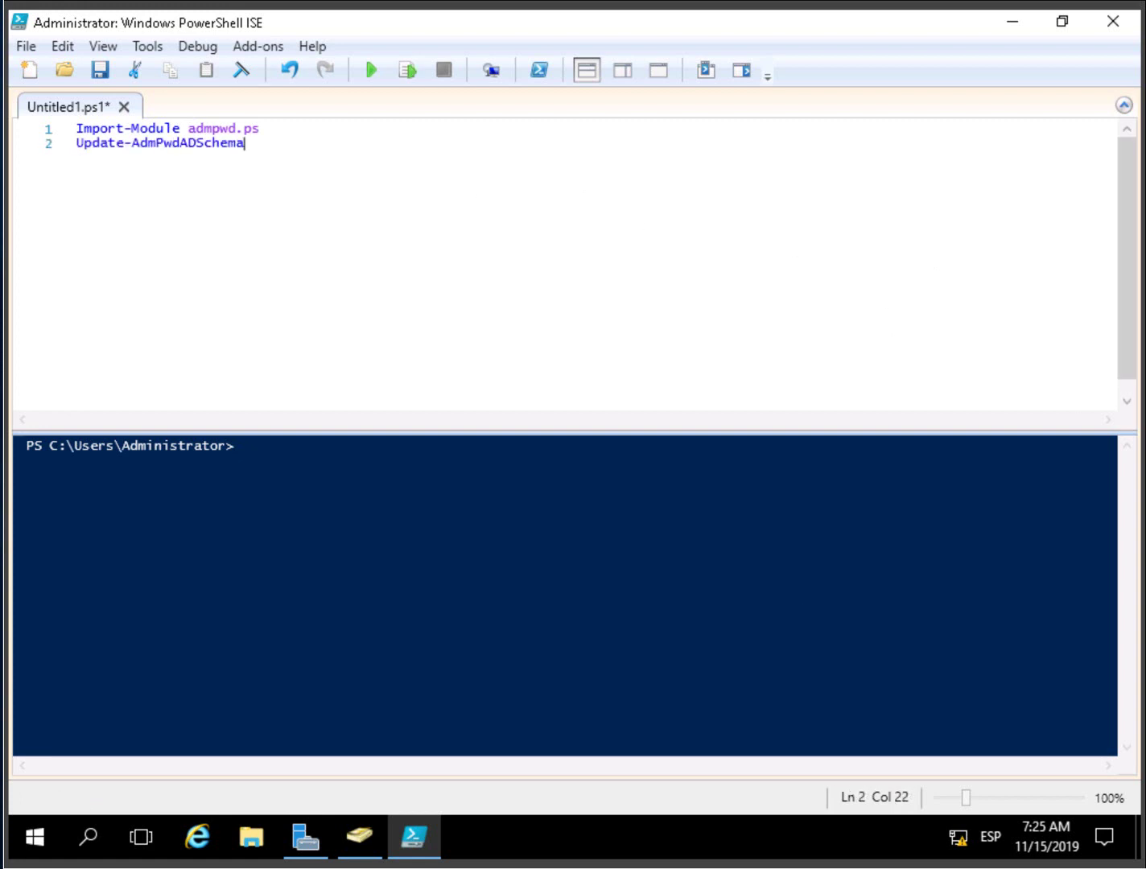
{"action": "key", "text": "Return"}
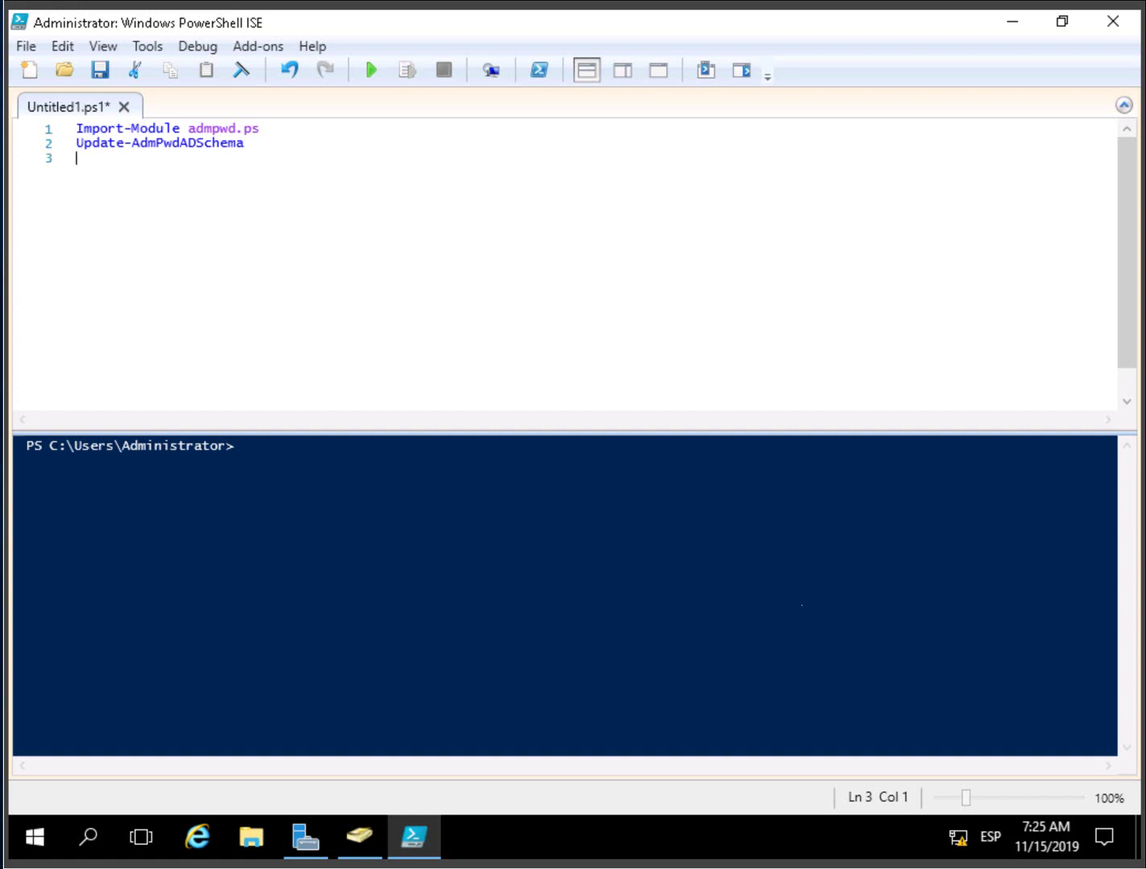
{"action": "type", "text": "Set-AdmPwdComputerSelfPermission -Identity \"Sydney_Computers\""}
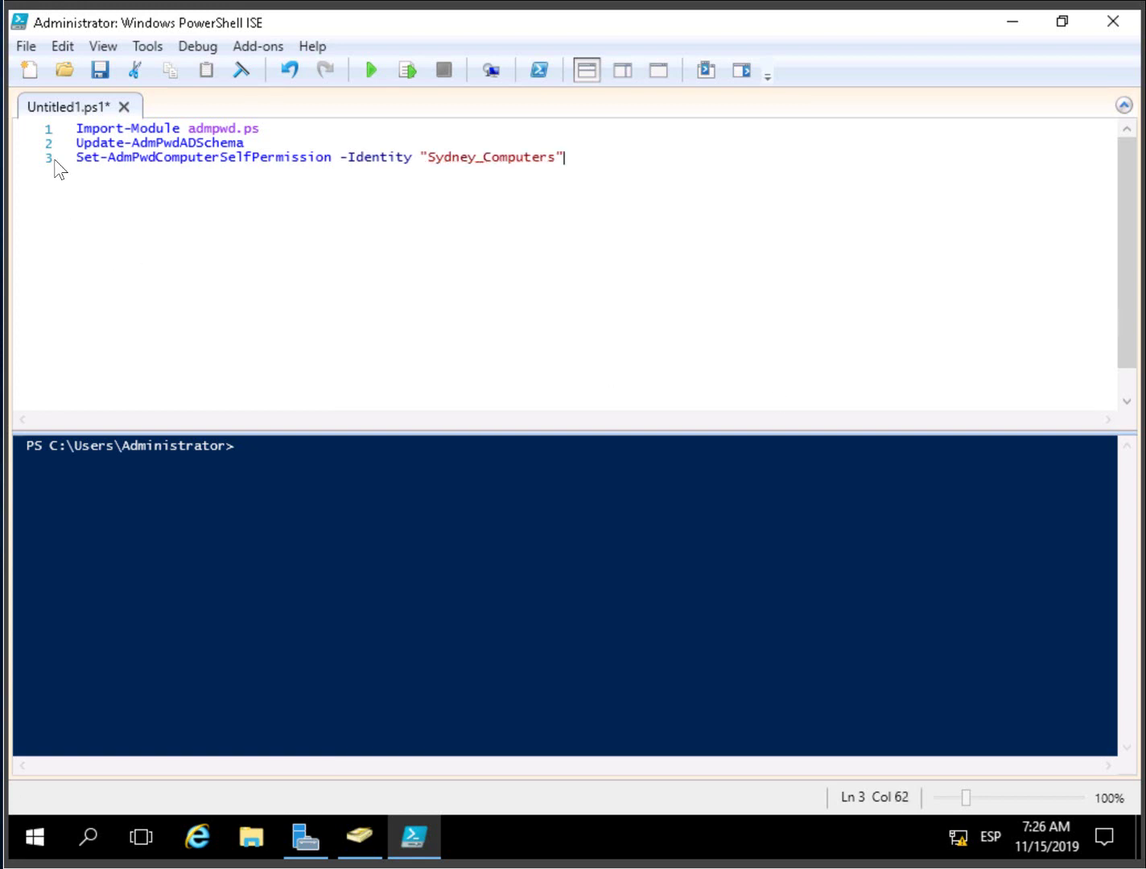
{"action": "left_click", "coordinate": [48, 129]}
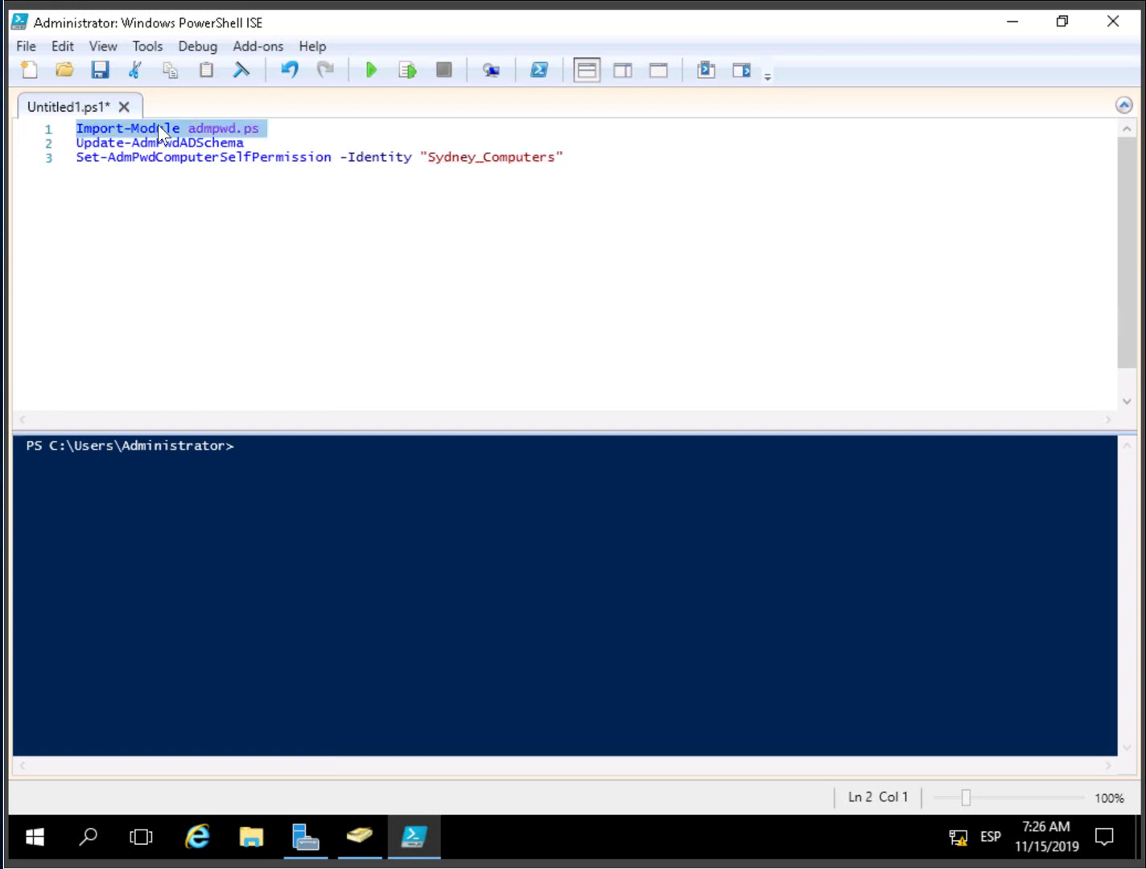
- Run script lines 1, 2 and 3 individually with Run Selection, getting Success and Delegated
{"action": "left_click", "coordinate": [412, 64]}
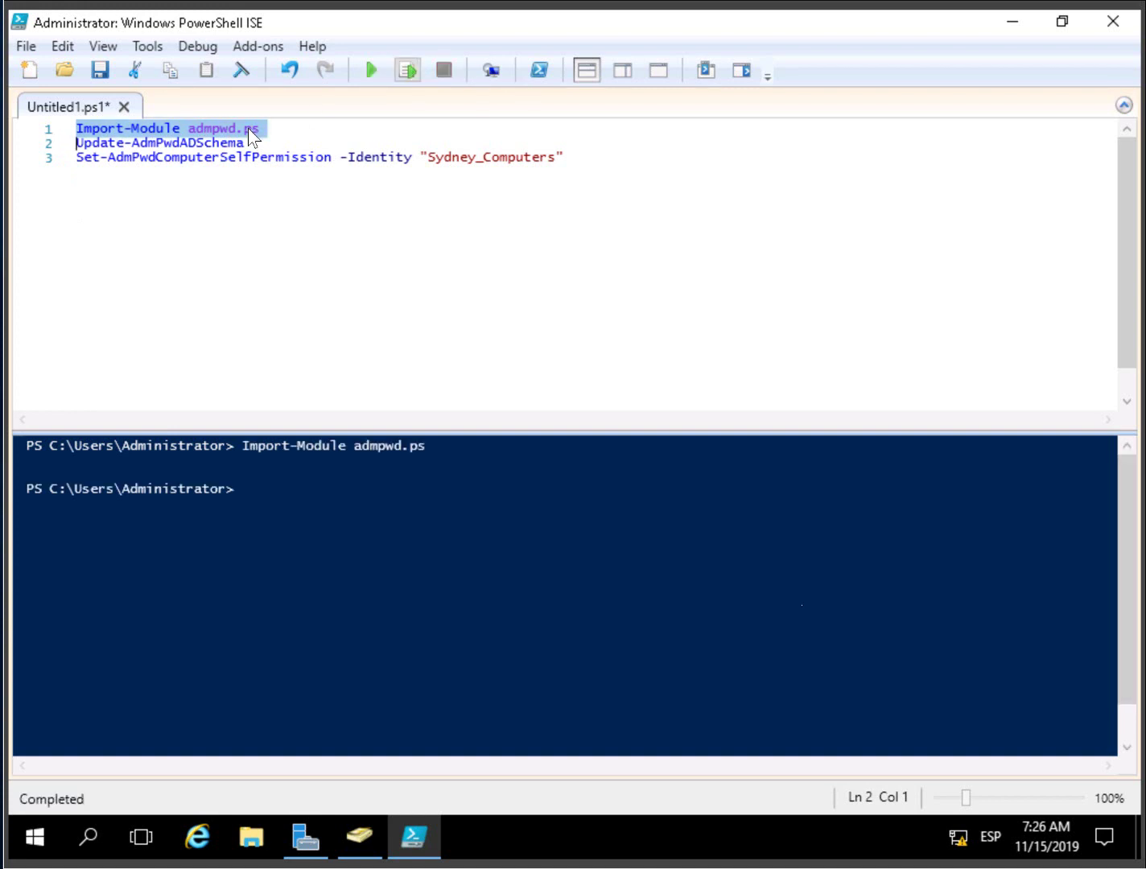
{"action": "left_click", "coordinate": [49, 145]}
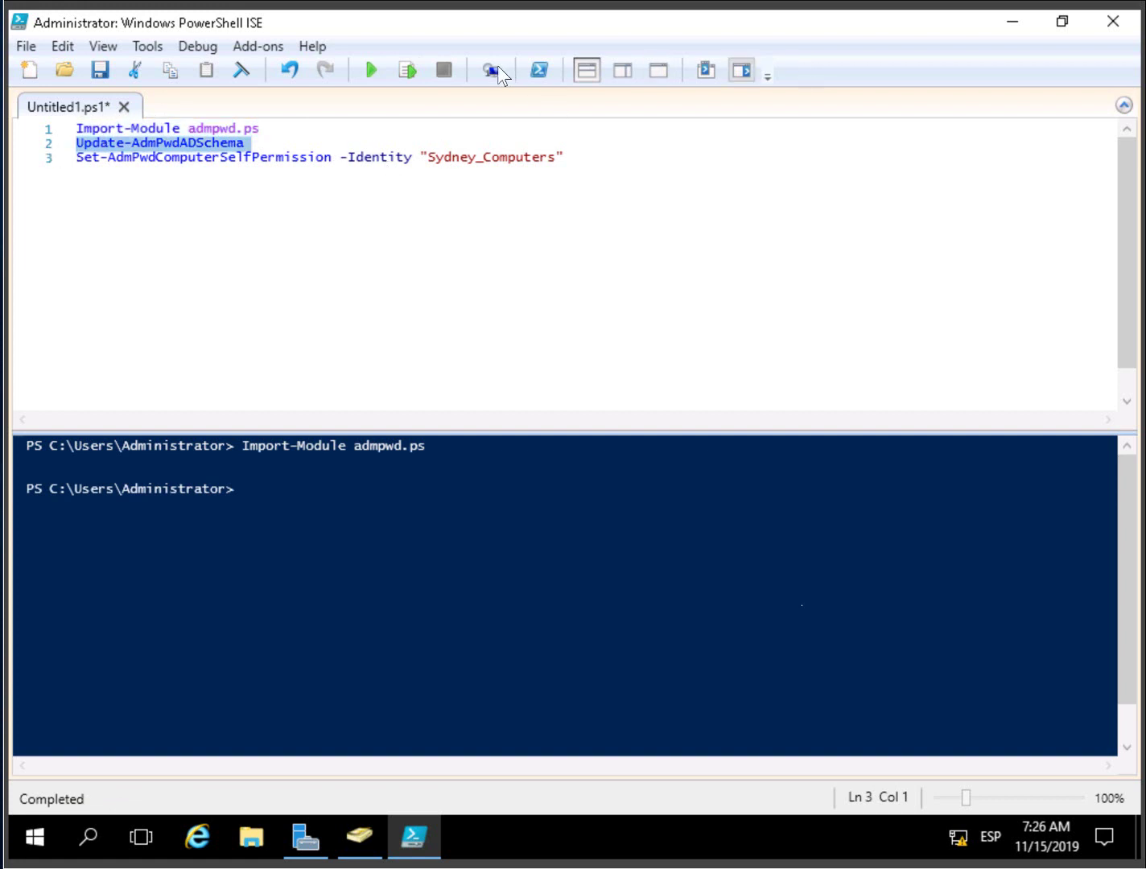
{"action": "left_click", "coordinate": [404, 71]}
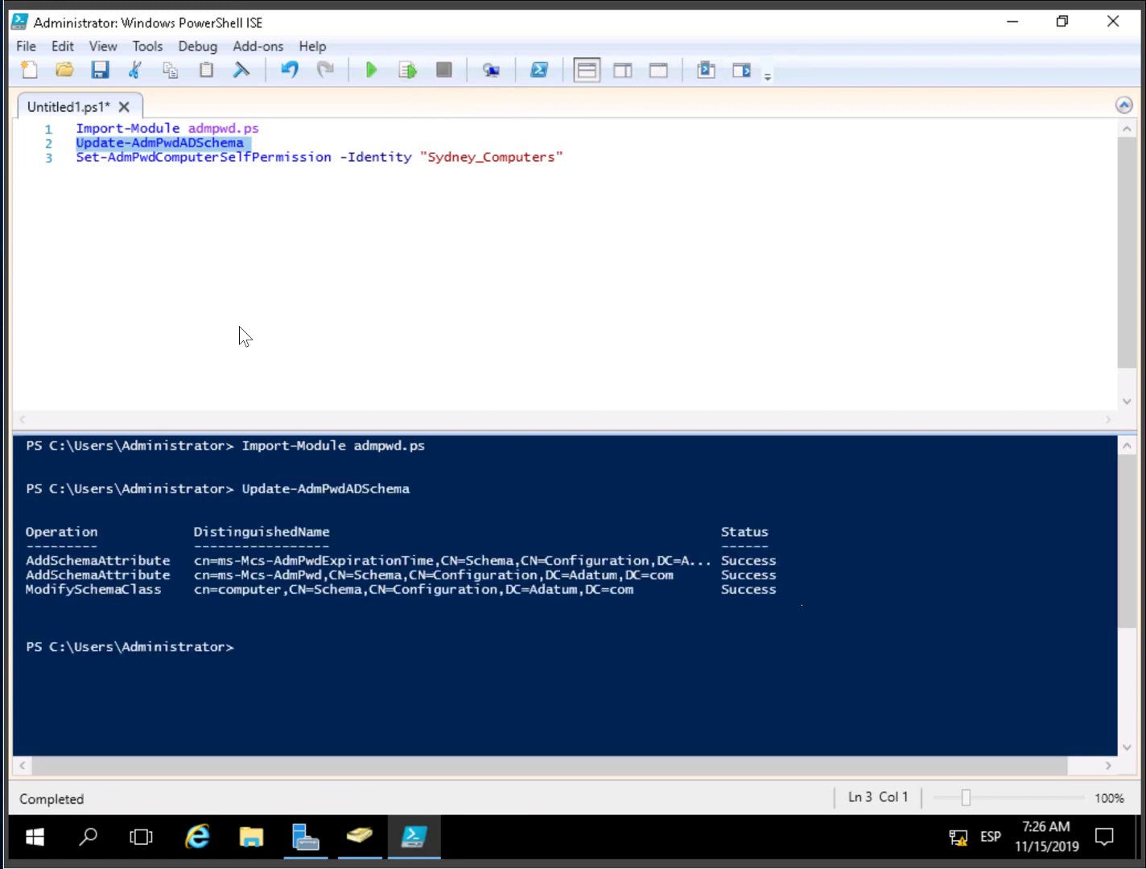
{"action": "left_click", "coordinate": [51, 157]}
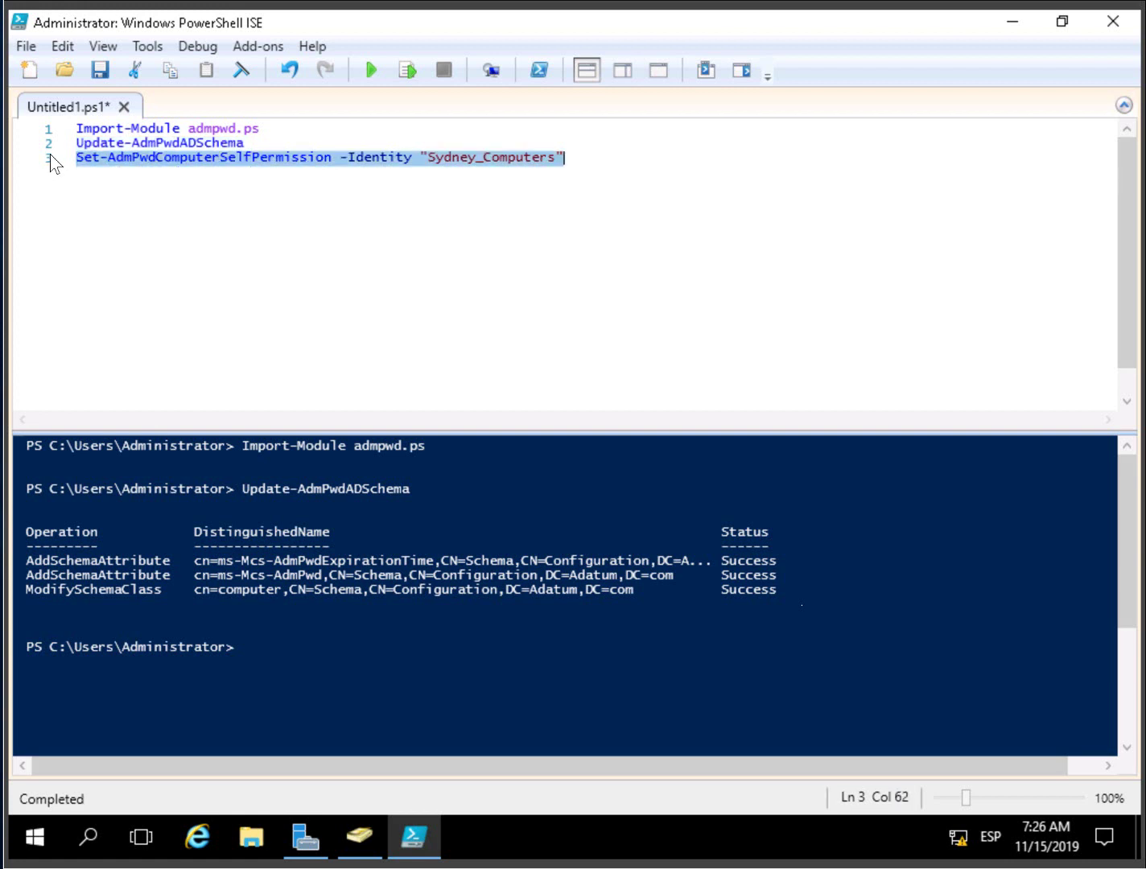
{"action": "left_click", "coordinate": [406, 69]}
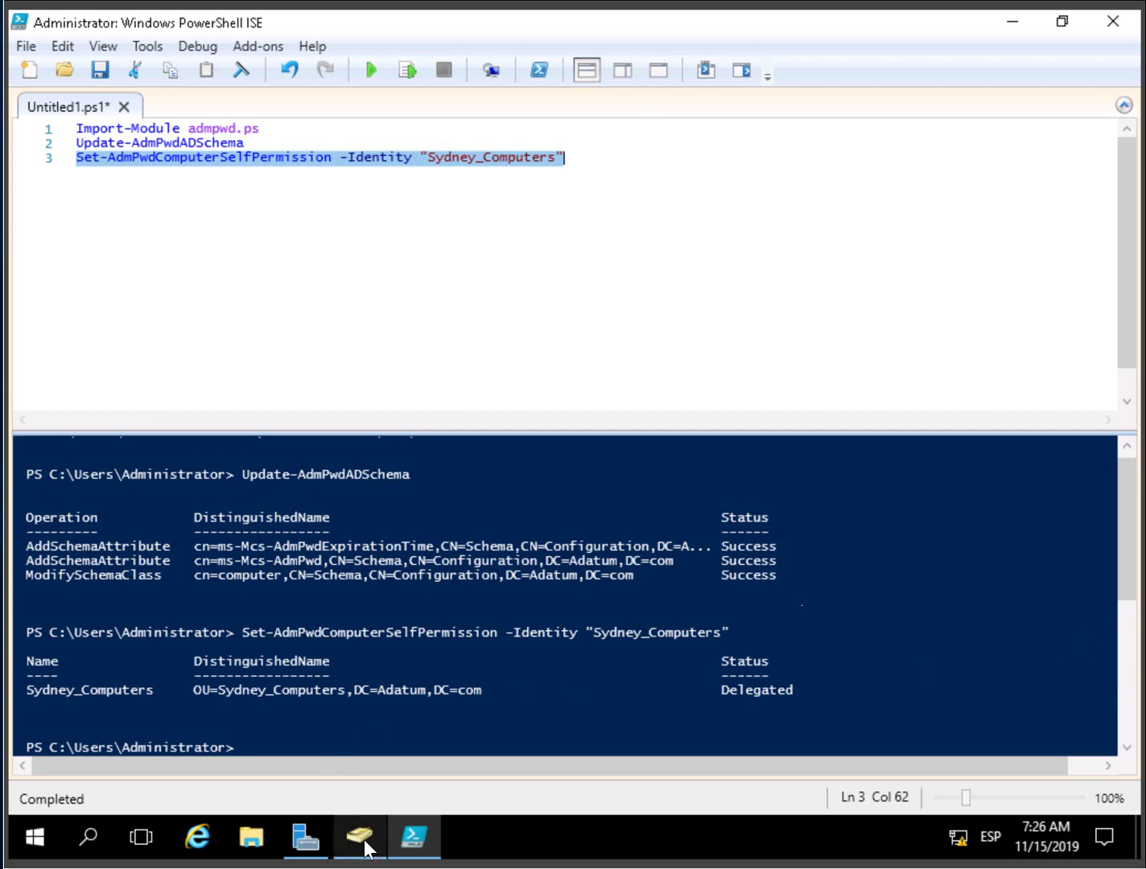
{"action": "mouse_move", "coordinate": [366, 848]}
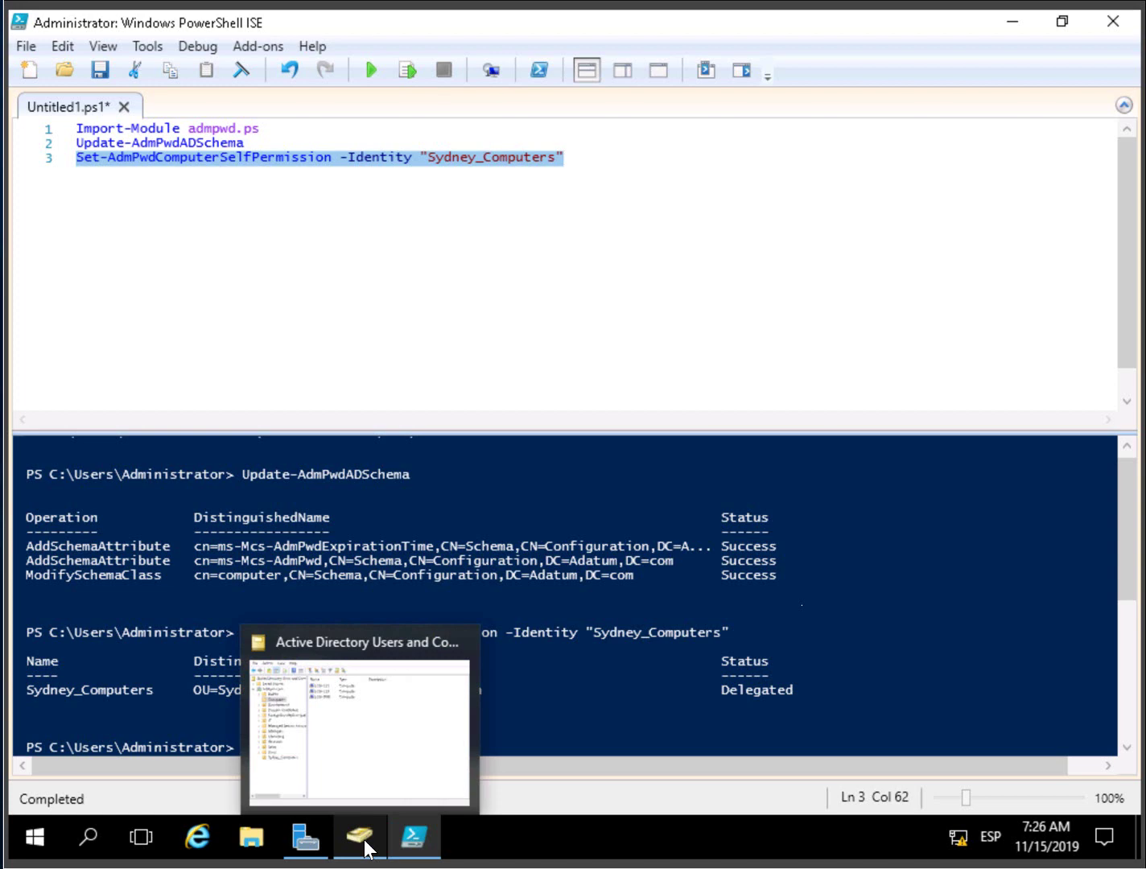
- Launch Group Policy Management from Server Manager's Tools menu and maximize it
{"action": "left_click", "coordinate": [304, 847]}
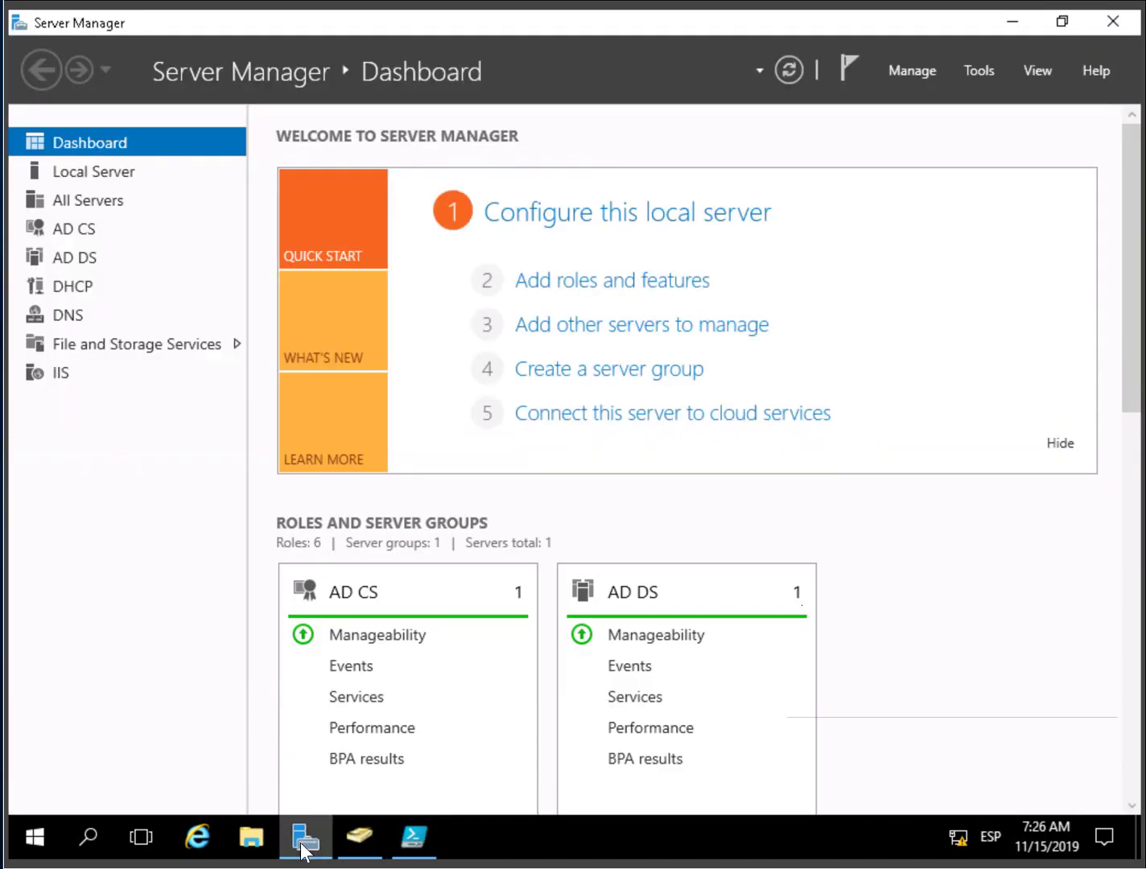
{"action": "left_click", "coordinate": [975, 72]}
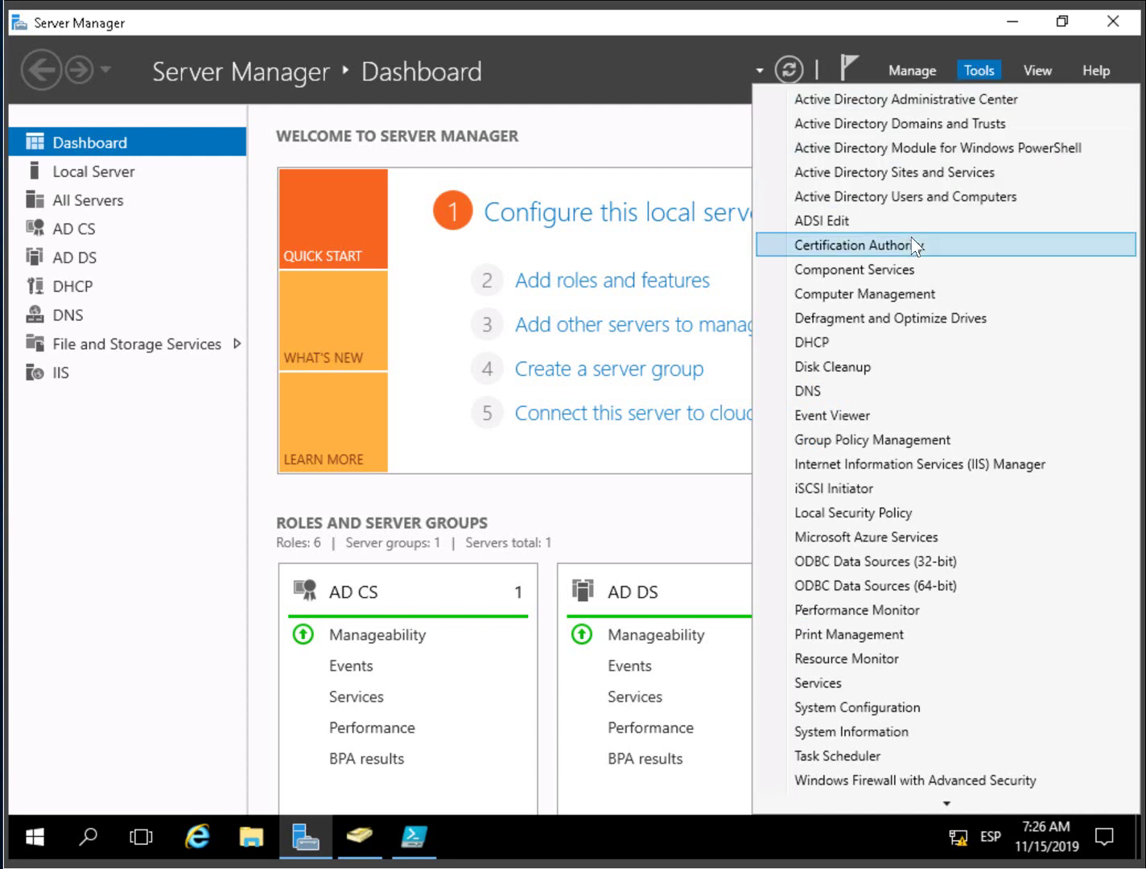
{"action": "left_click", "coordinate": [895, 440]}
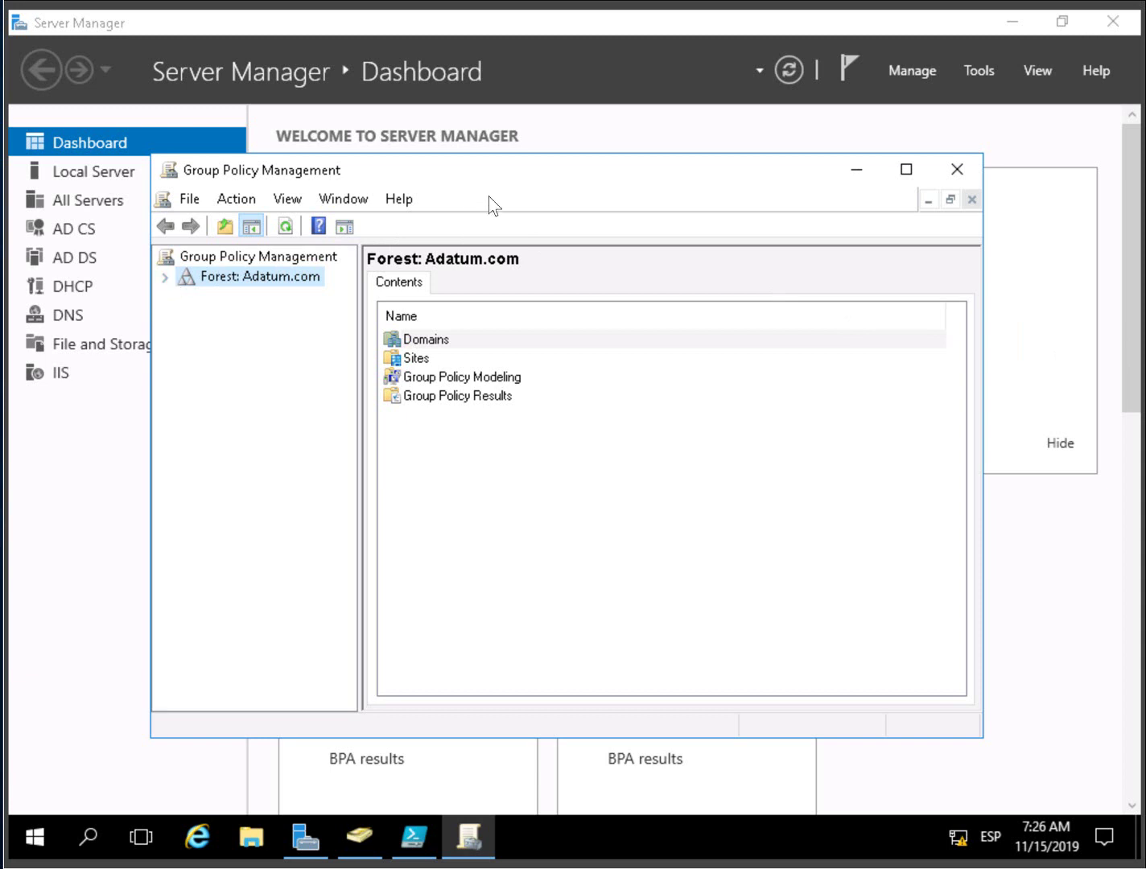
{"action": "left_click", "coordinate": [906, 172]}
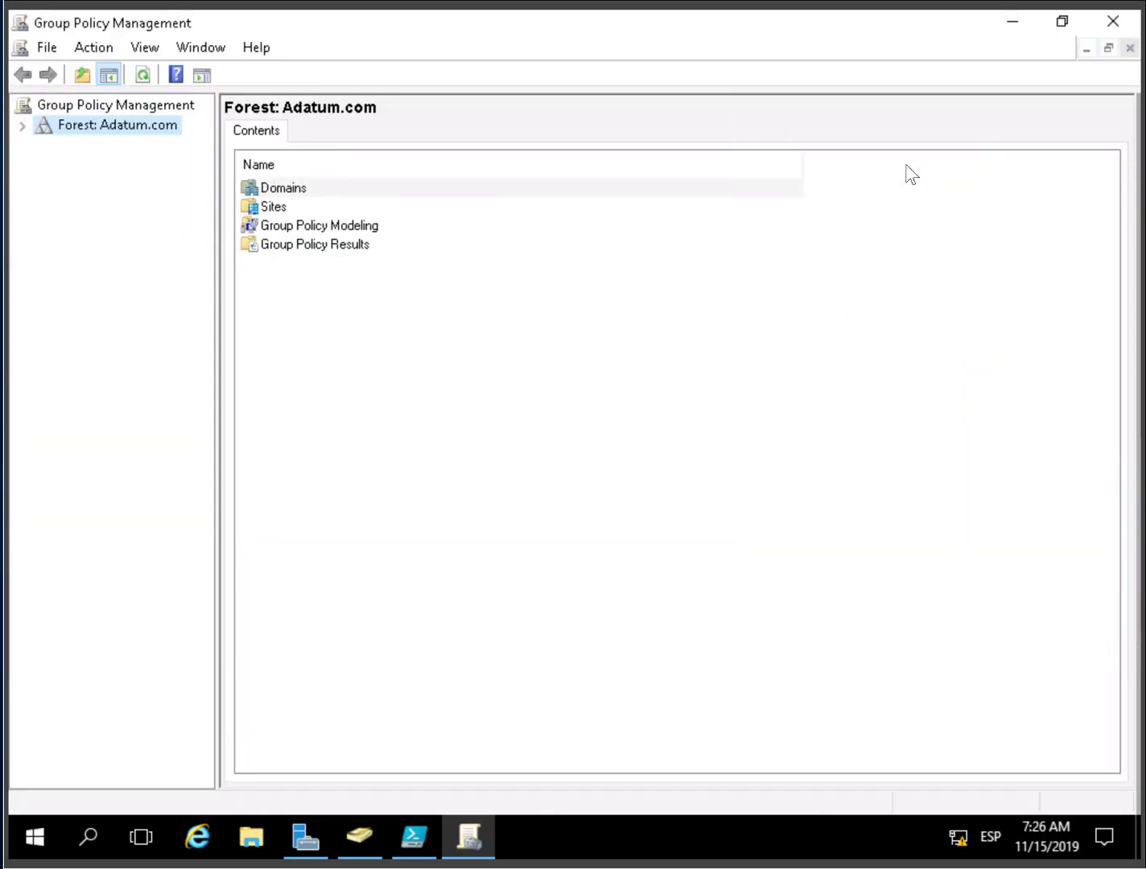
- Expand Forest > Domains > Adatum.com and select the Sydney_Computers OU
{"action": "left_click", "coordinate": [21, 125]}
{"action": "left_click", "coordinate": [44, 146]}
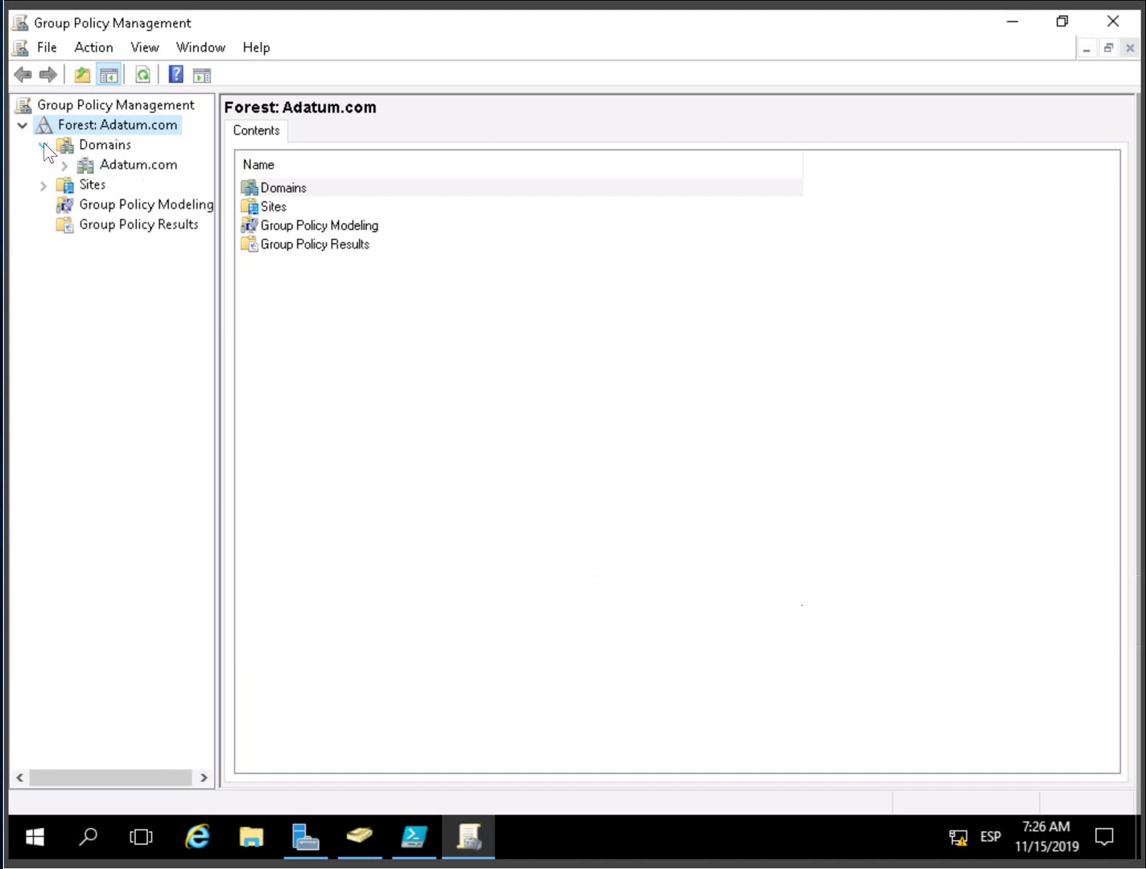
{"action": "left_click", "coordinate": [66, 165]}
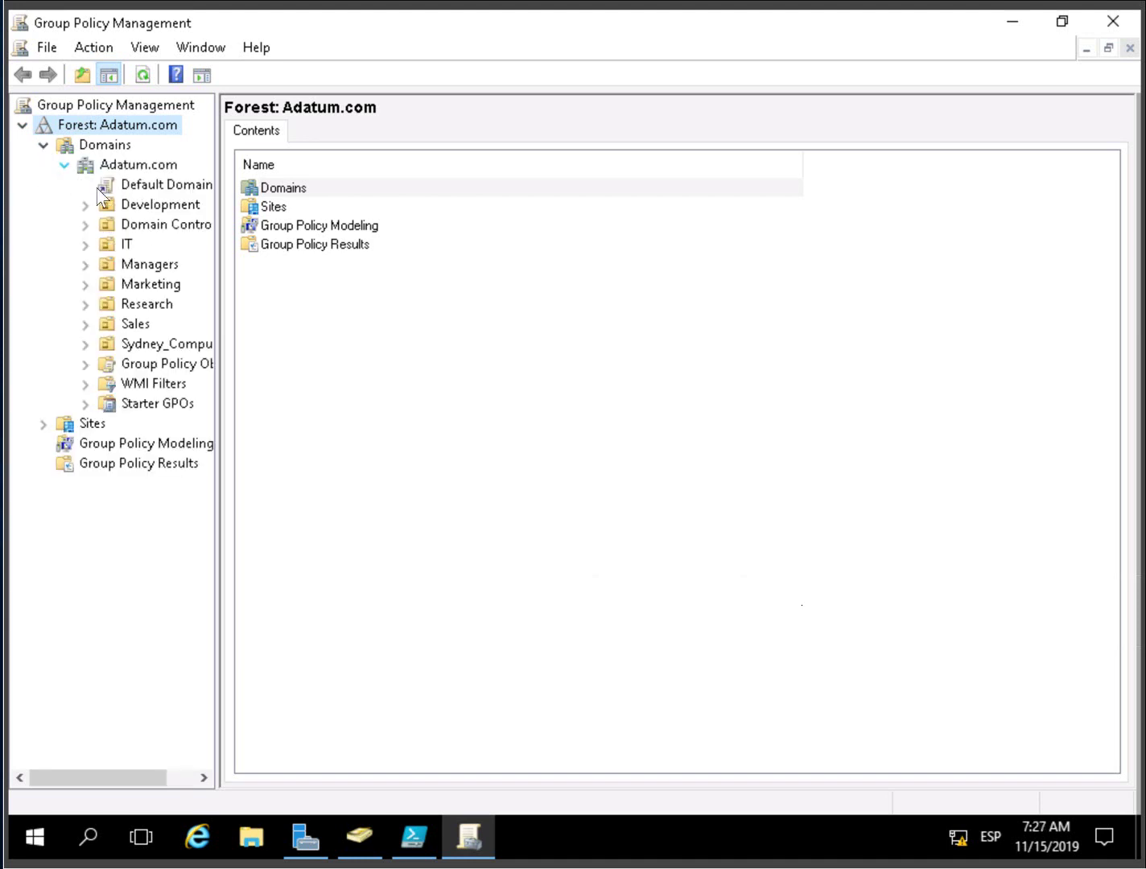
{"action": "left_click_drag", "start_coordinate": [217, 275], "coordinate": [323, 280]}
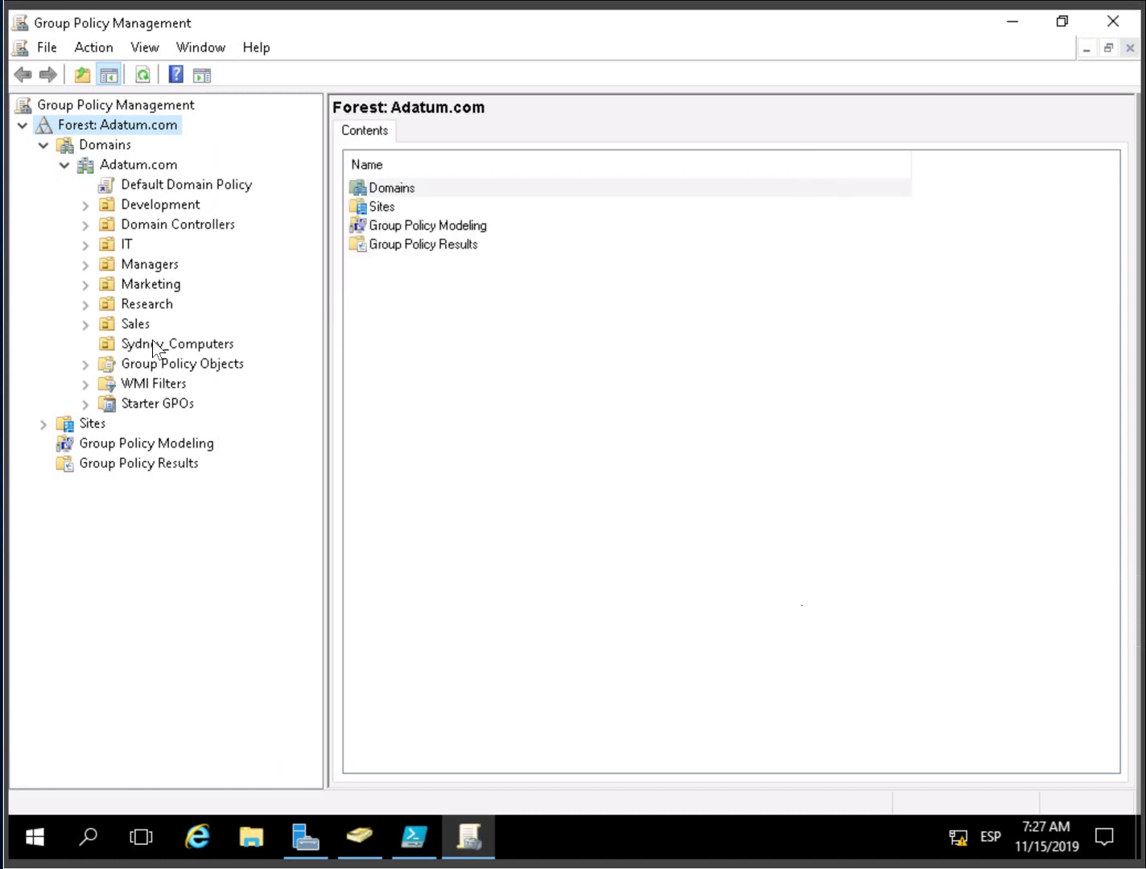
{"action": "left_click", "coordinate": [154, 342]}
- Create a GPO named LAPS_GPO linked to Sydney_Computers
{"action": "right_click", "coordinate": [154, 342]}
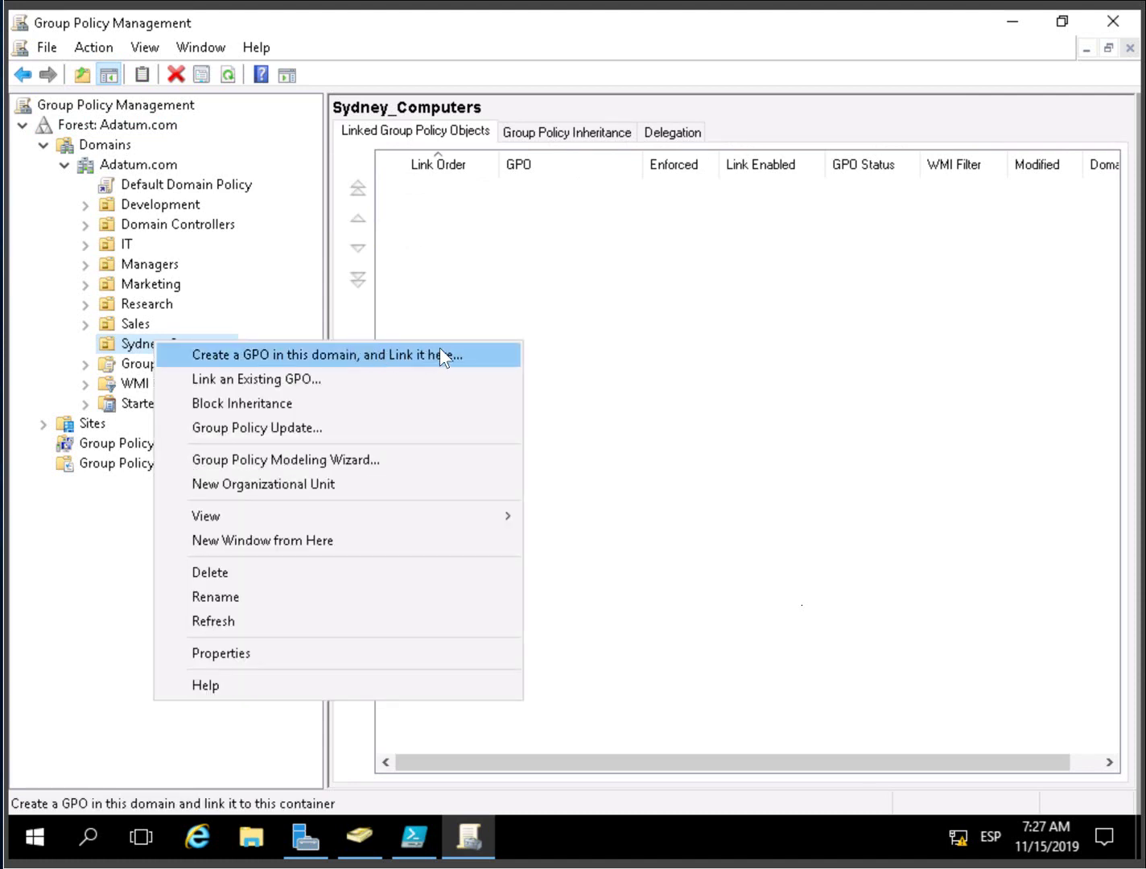
{"action": "left_click", "coordinate": [441, 352]}
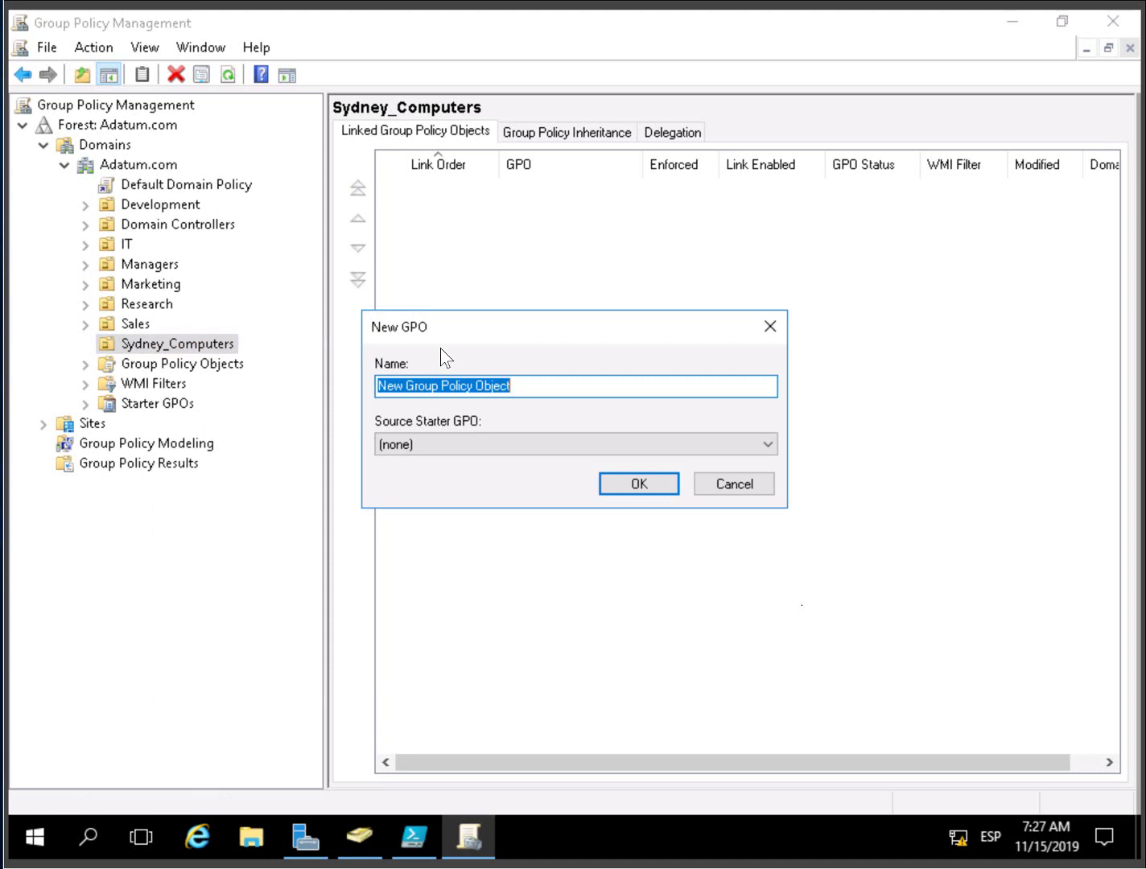
{"action": "type", "text": "LAPS"}
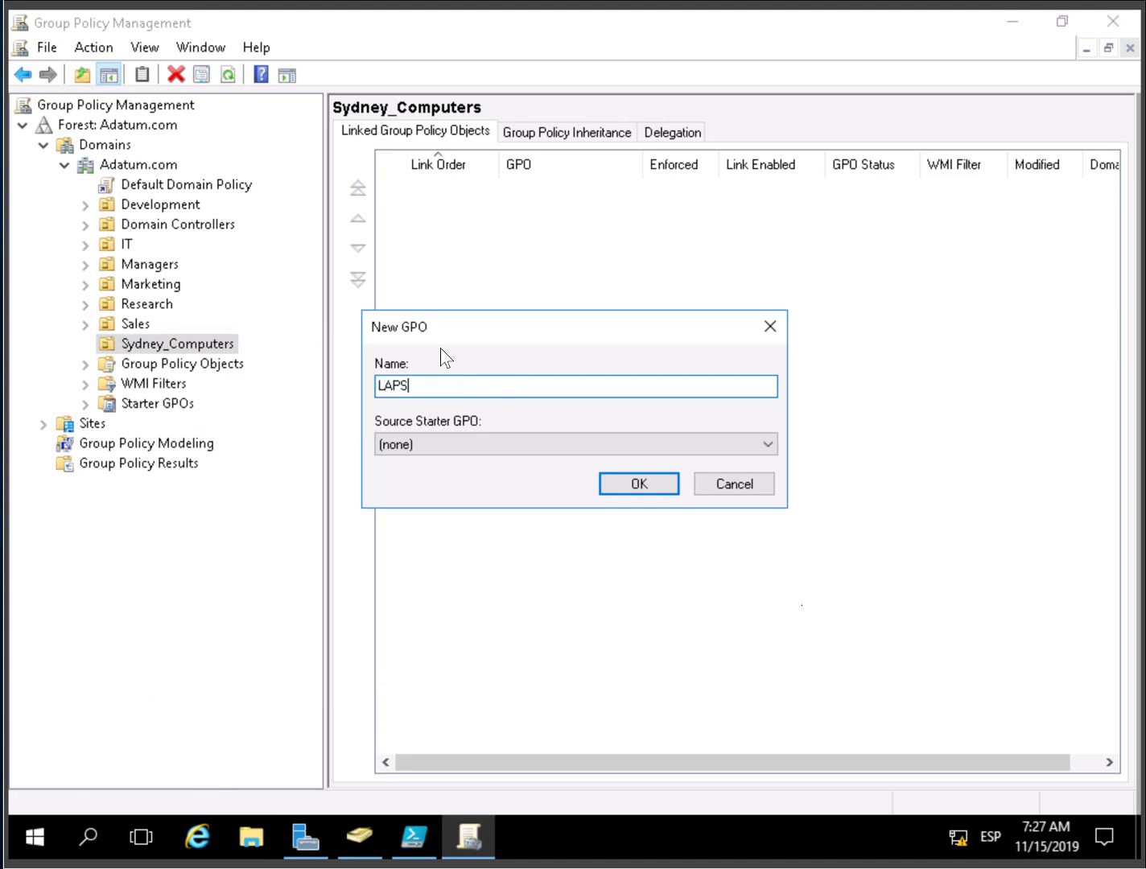
{"action": "type", "text": "_GPO"}
{"action": "left_click", "coordinate": [629, 491]}
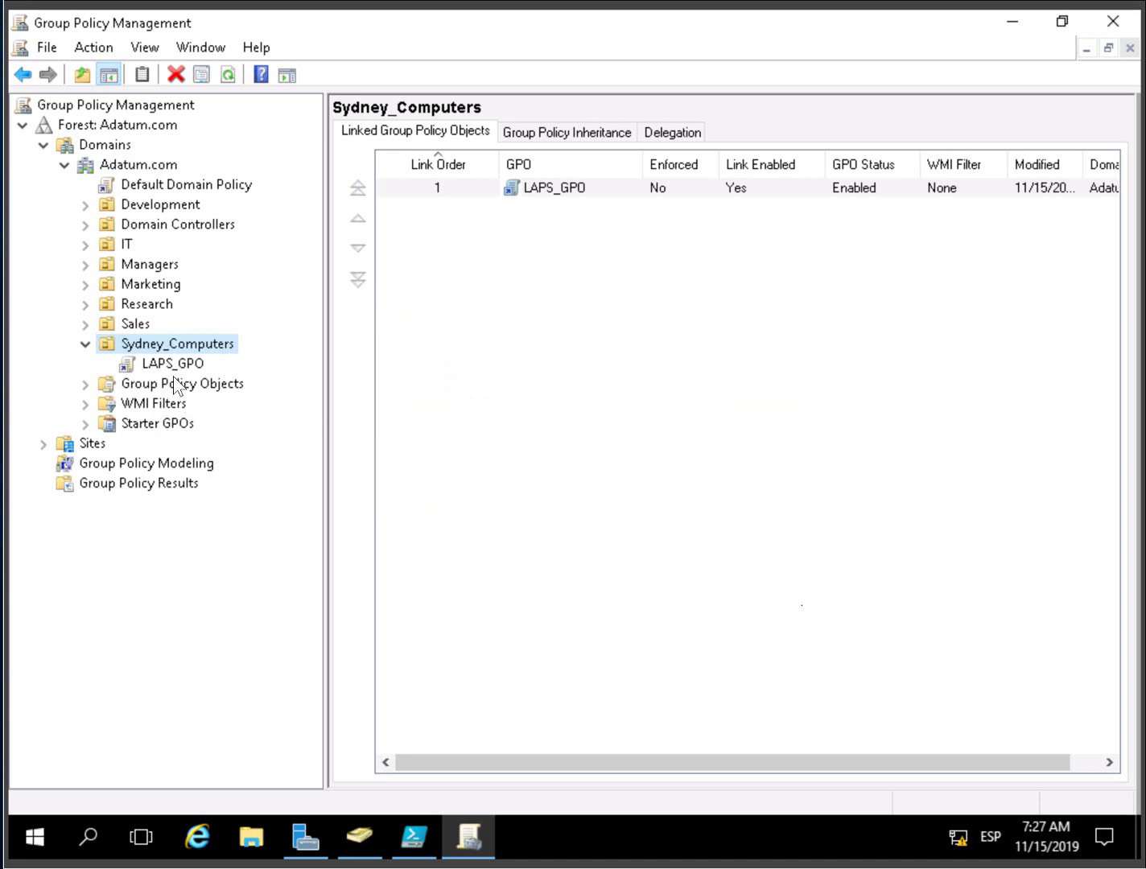
- Select the LAPS_GPO link and dismiss its warning with 'Do not show this message again'
{"action": "left_click", "coordinate": [174, 367]}
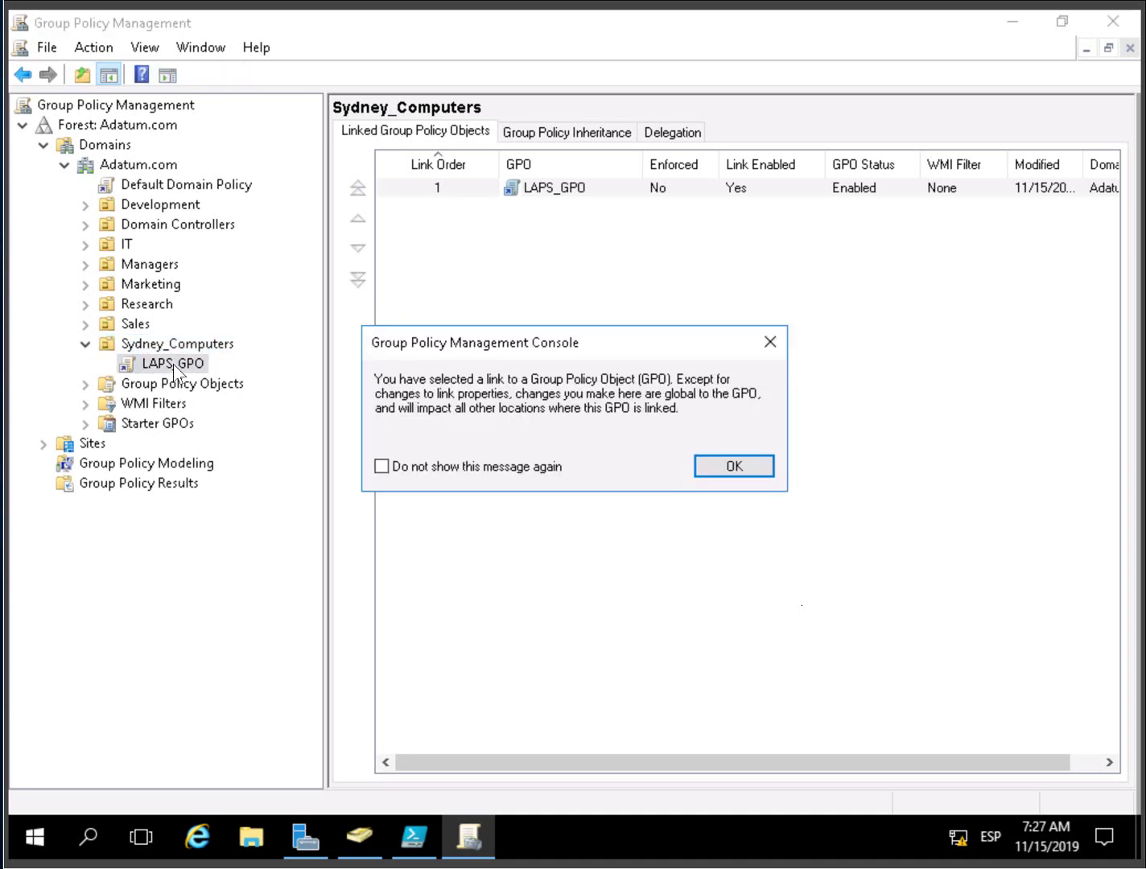
{"action": "left_click", "coordinate": [382, 466]}
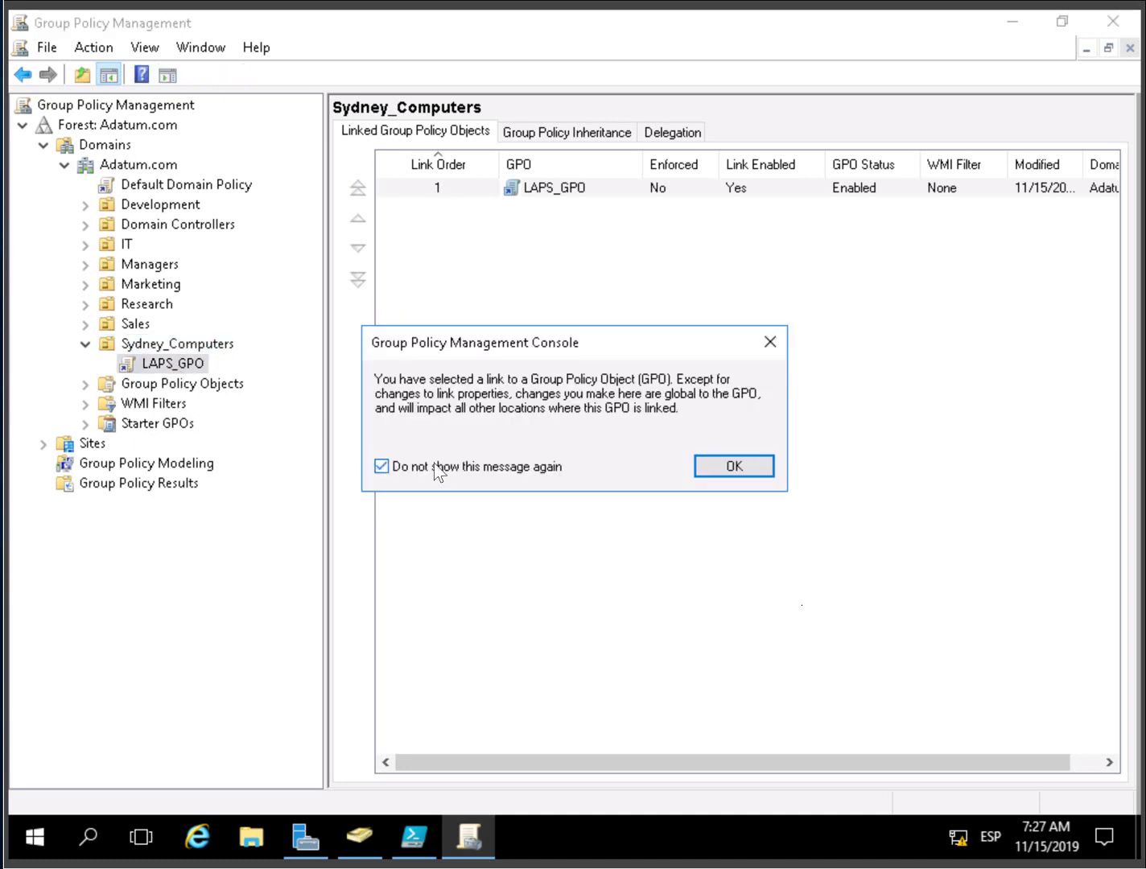
{"action": "left_click", "coordinate": [745, 465]}
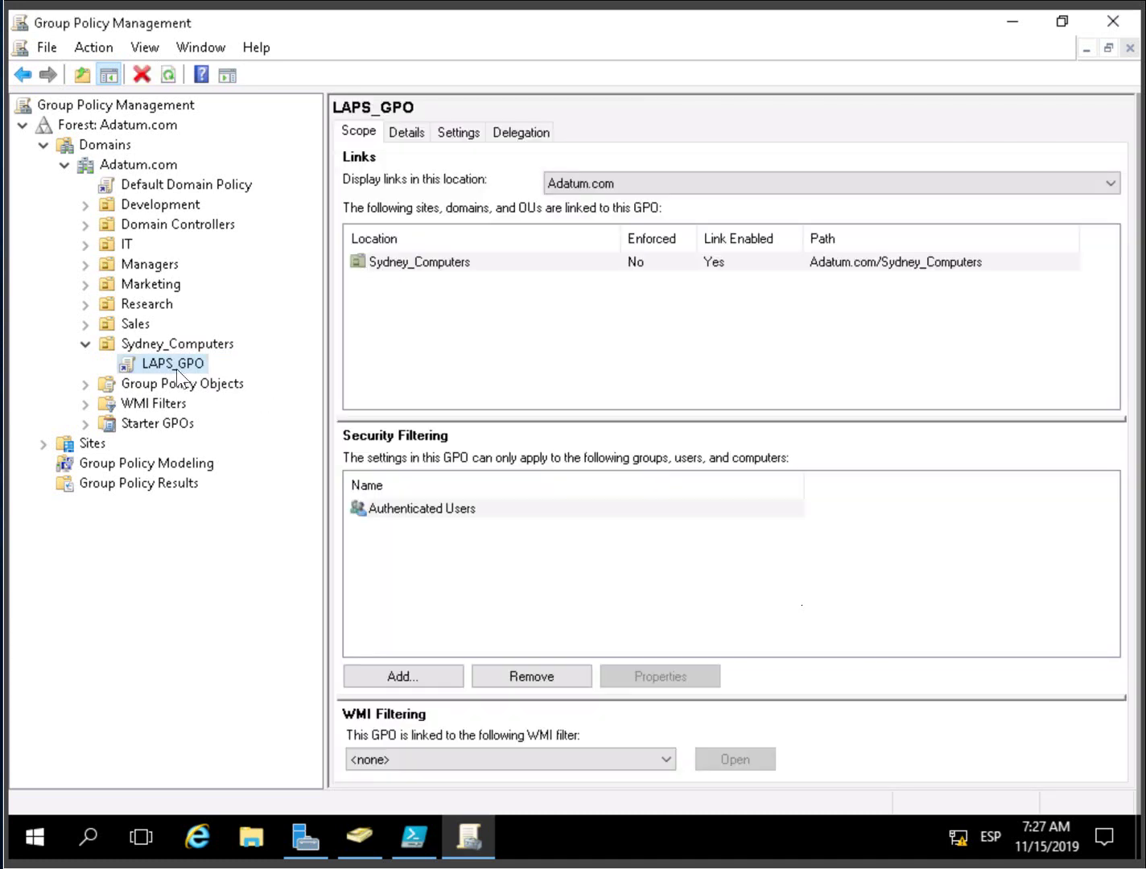
- Edit LAPS_GPO and browse to Computer Configuration > Policies > Administrative Templates > LAPS, Standard view
{"action": "right_click", "coordinate": [177, 371]}
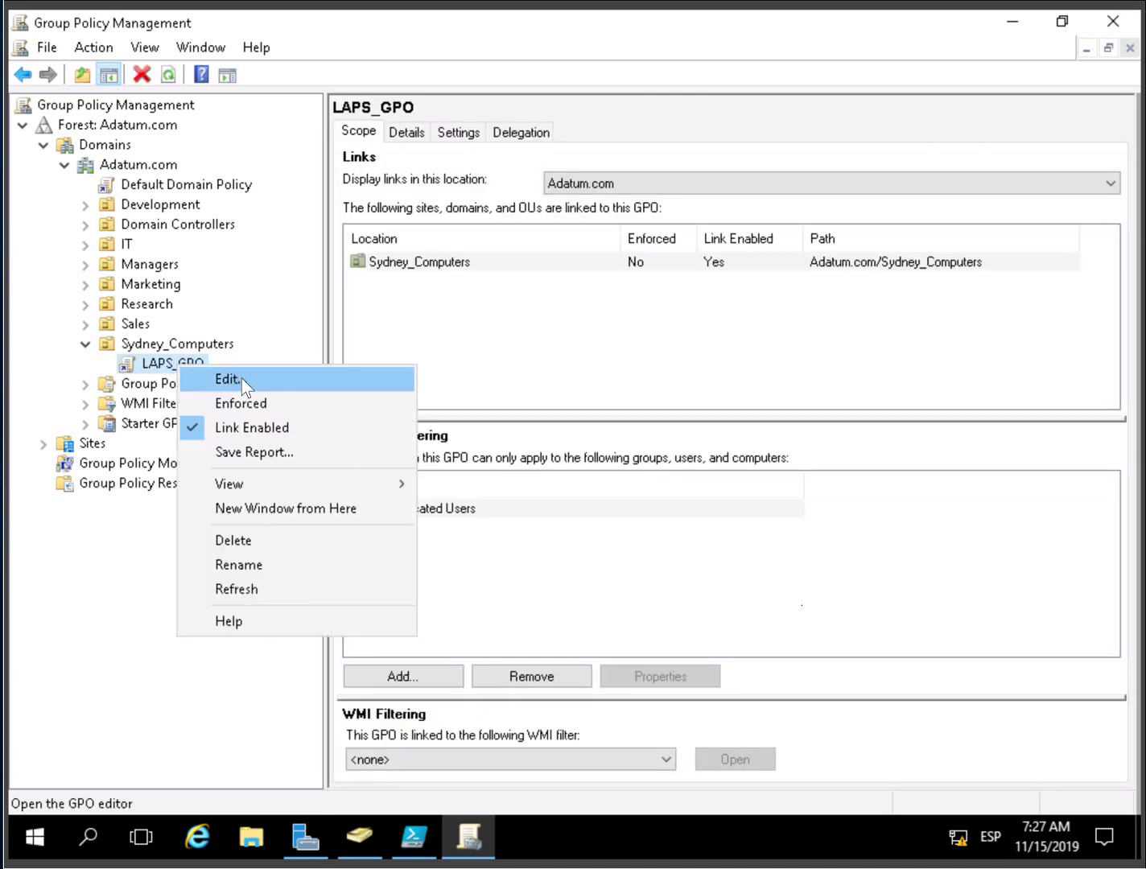
{"action": "left_click", "coordinate": [230, 379]}
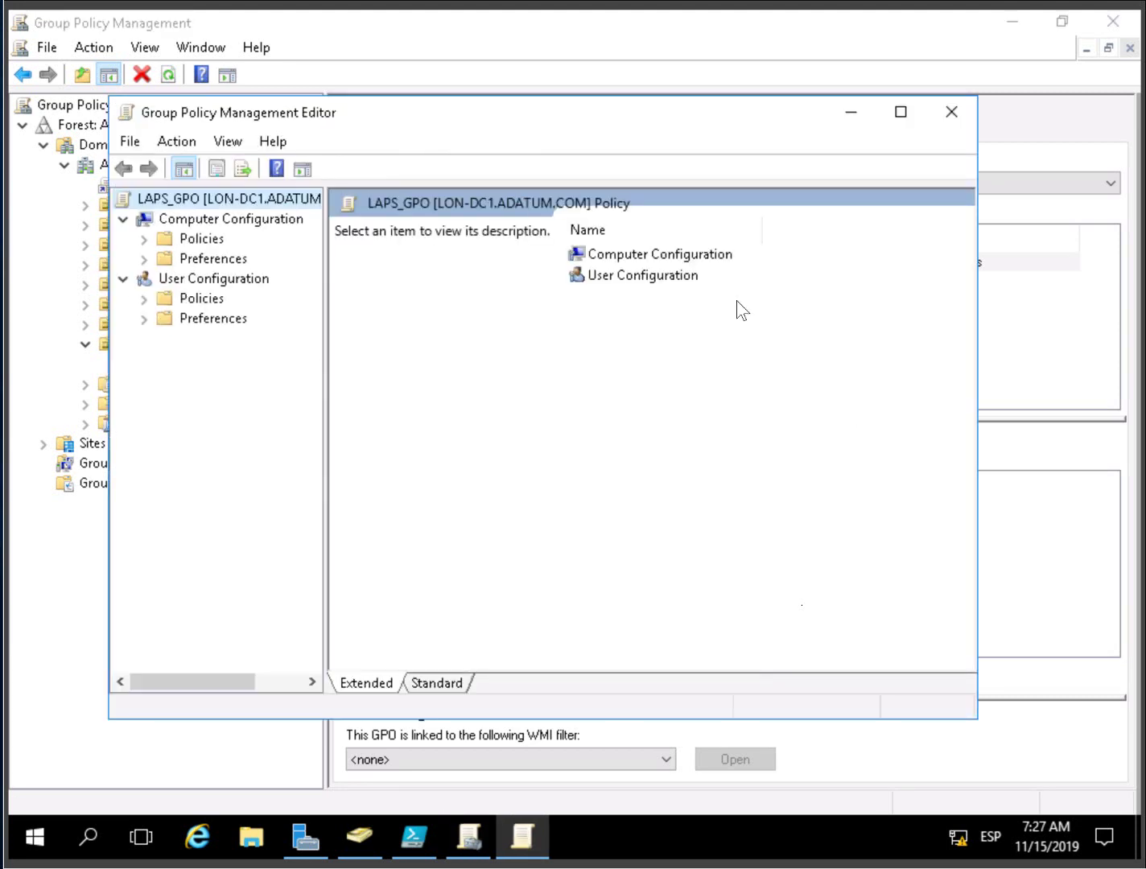
{"action": "left_click", "coordinate": [896, 116]}
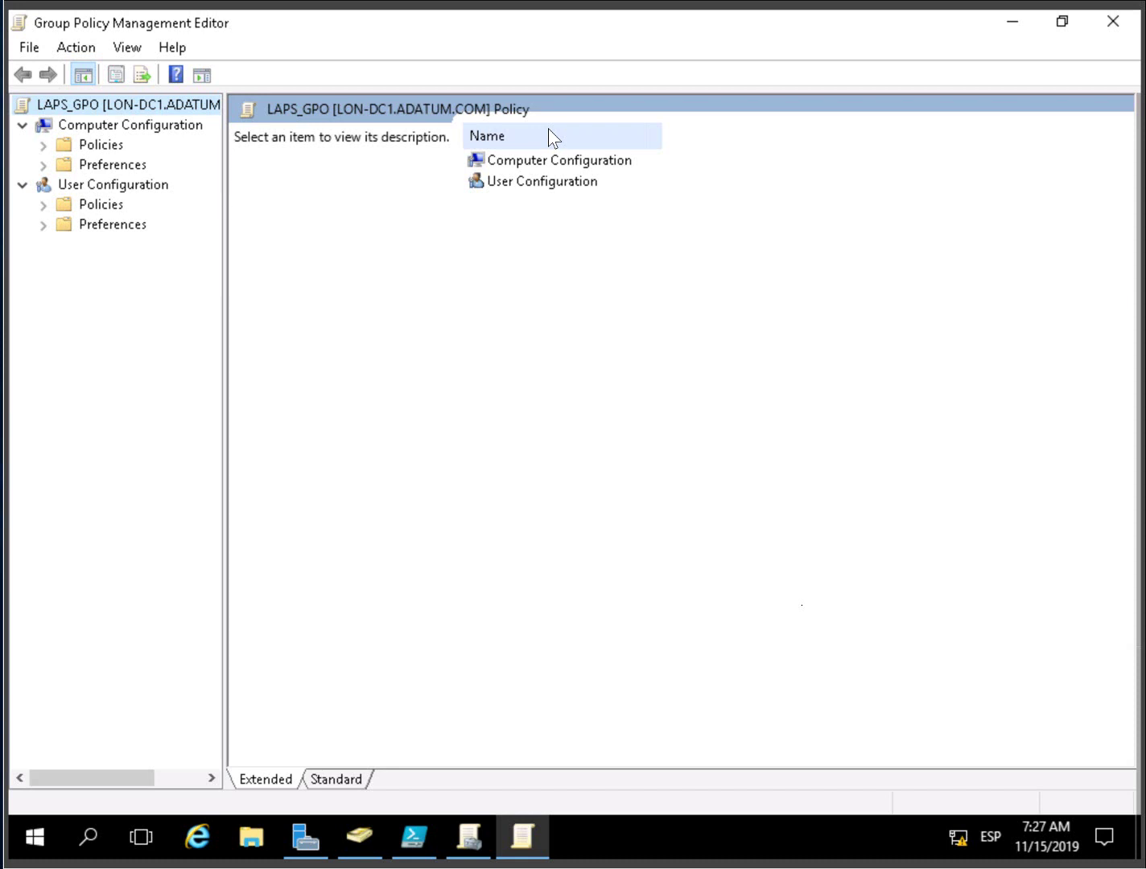
{"action": "left_click", "coordinate": [44, 146]}
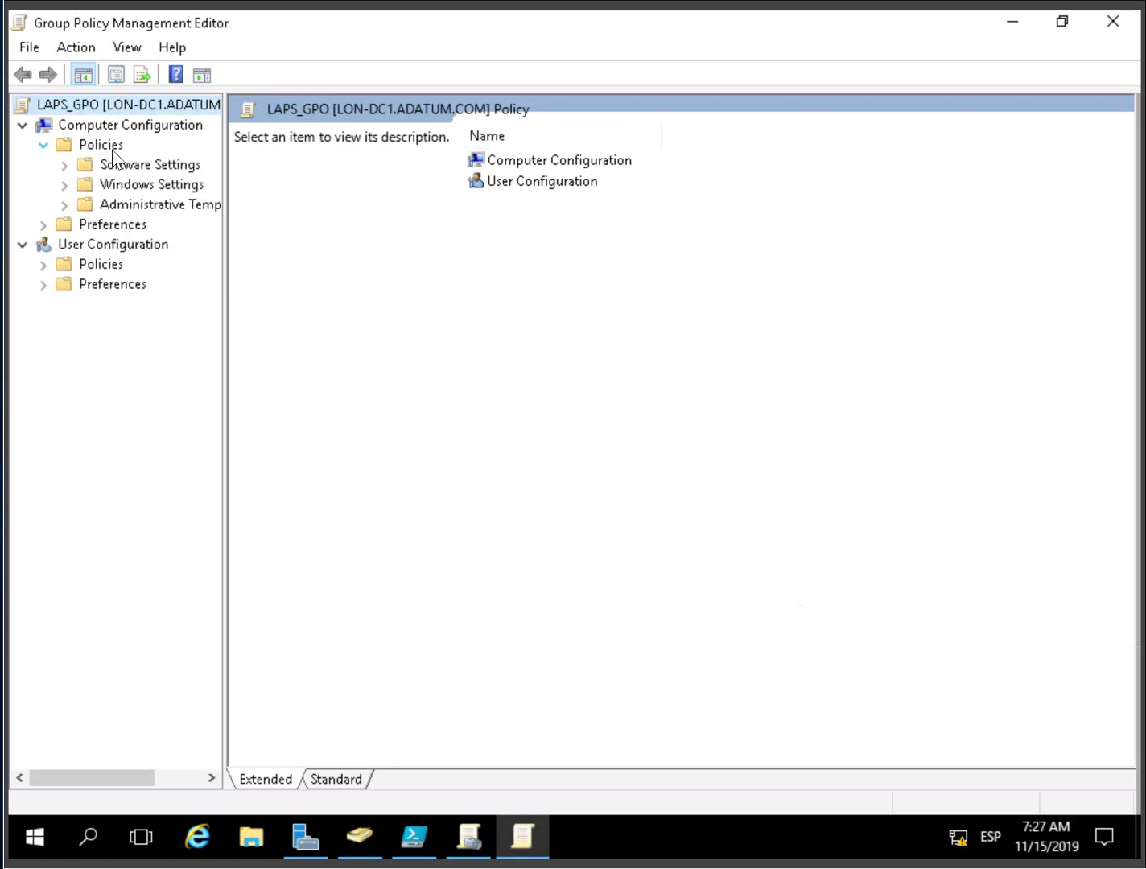
{"action": "left_click", "coordinate": [65, 205]}
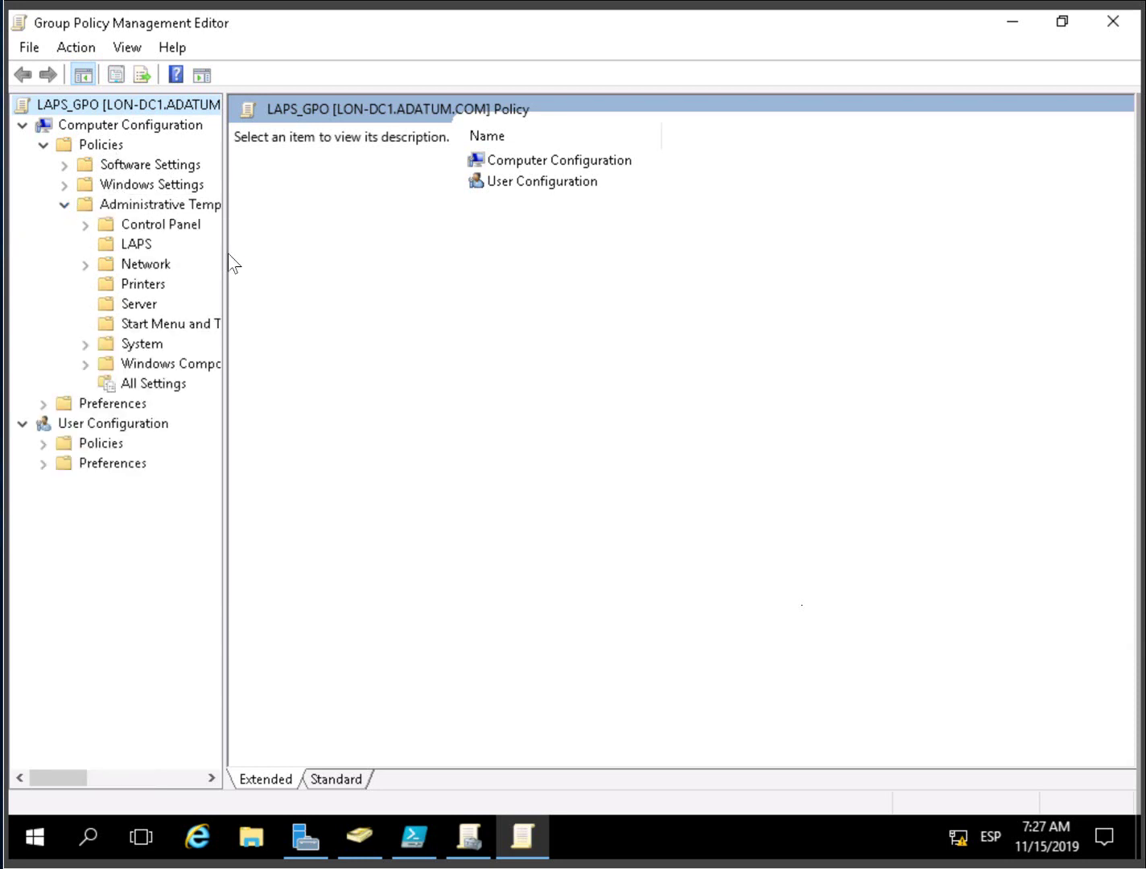
{"action": "left_click_drag", "start_coordinate": [226, 256], "coordinate": [337, 242]}
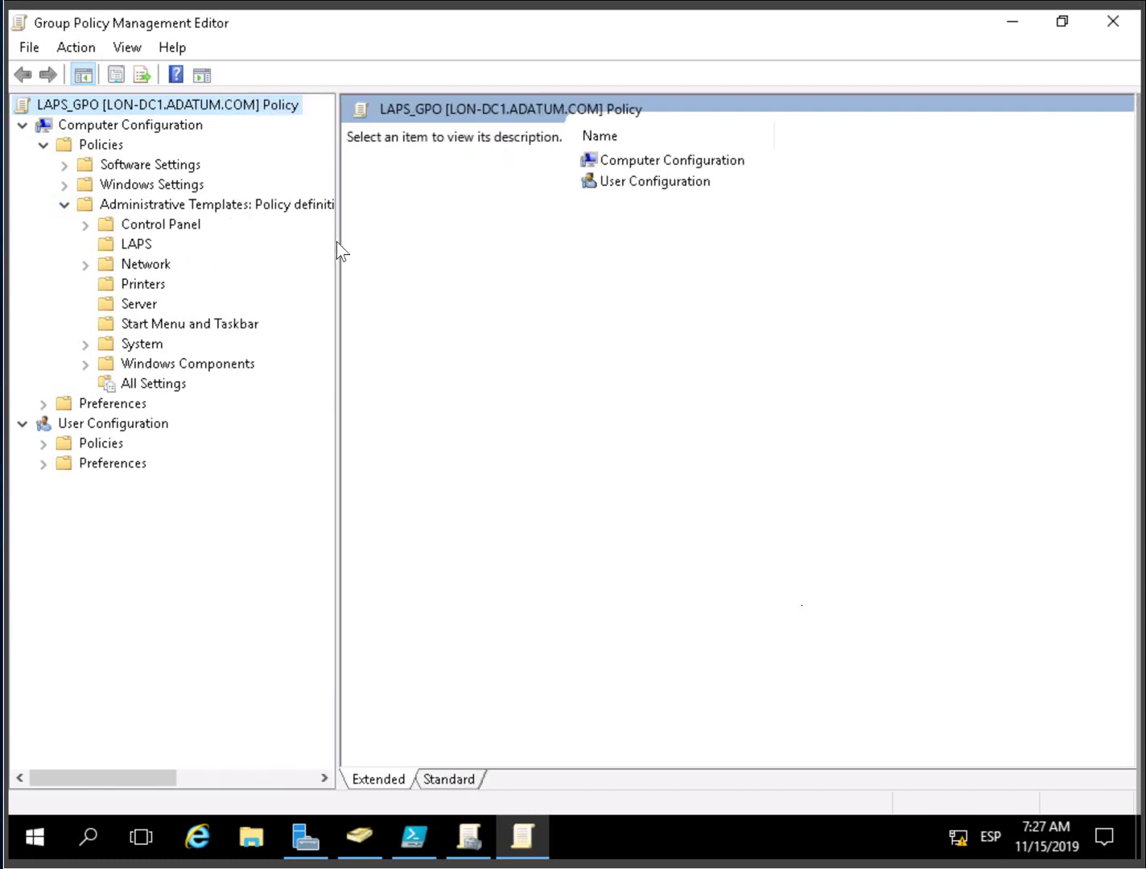
{"action": "left_click", "coordinate": [135, 244]}
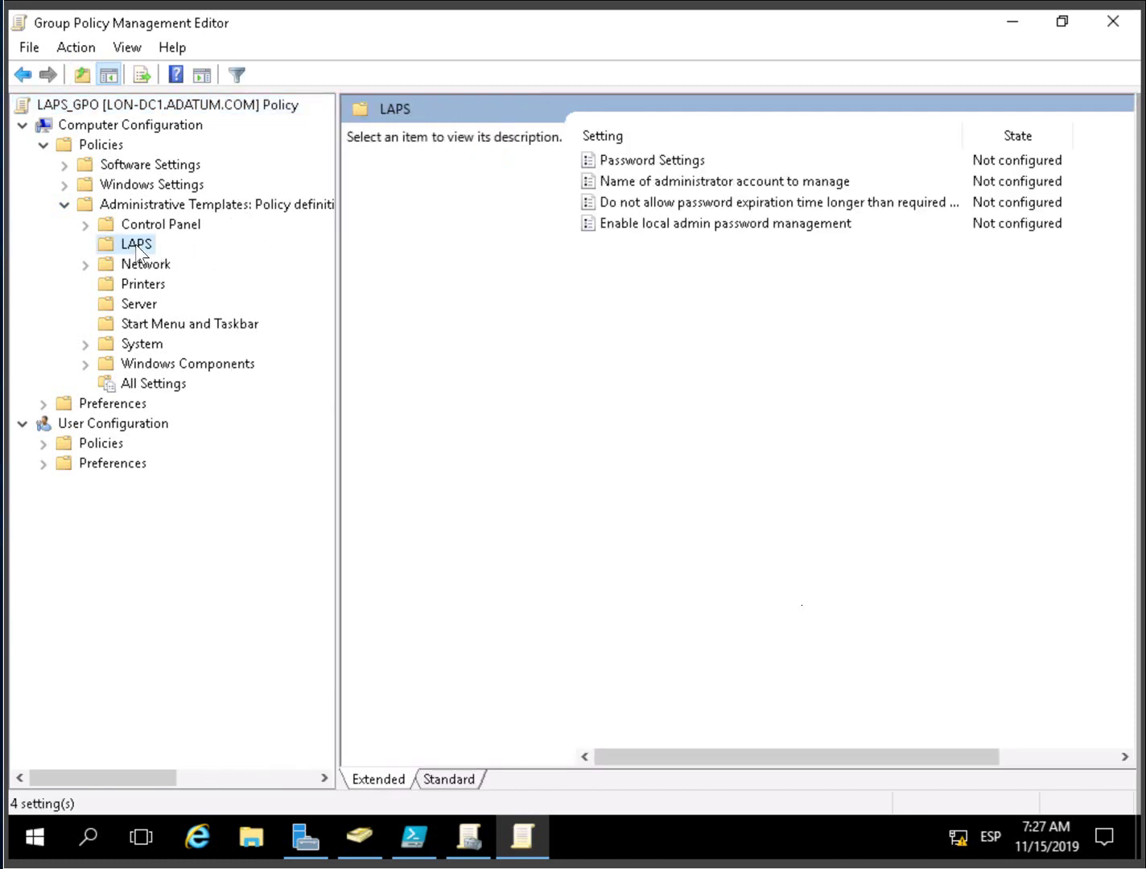
{"action": "left_click", "coordinate": [466, 778]}
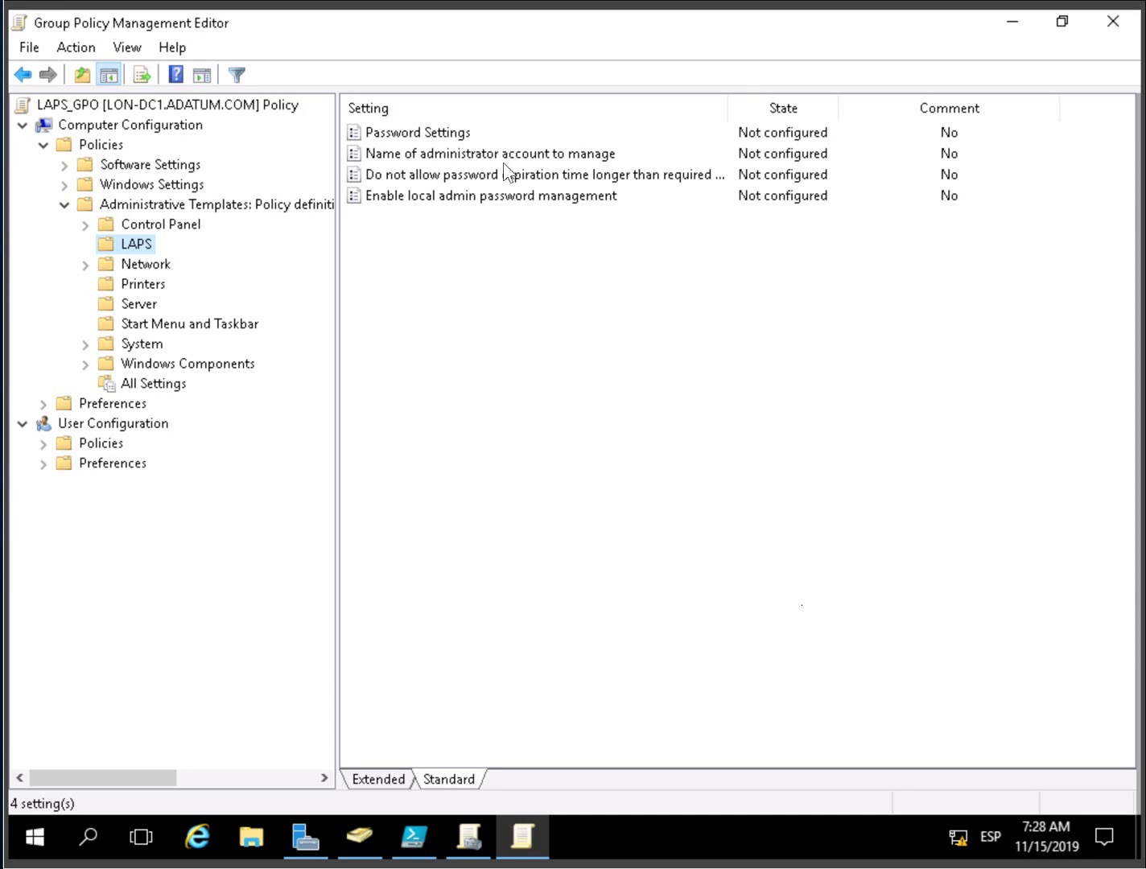
- Set 'Enable local admin password management' to Enabled
{"action": "double_click", "coordinate": [473, 196]}
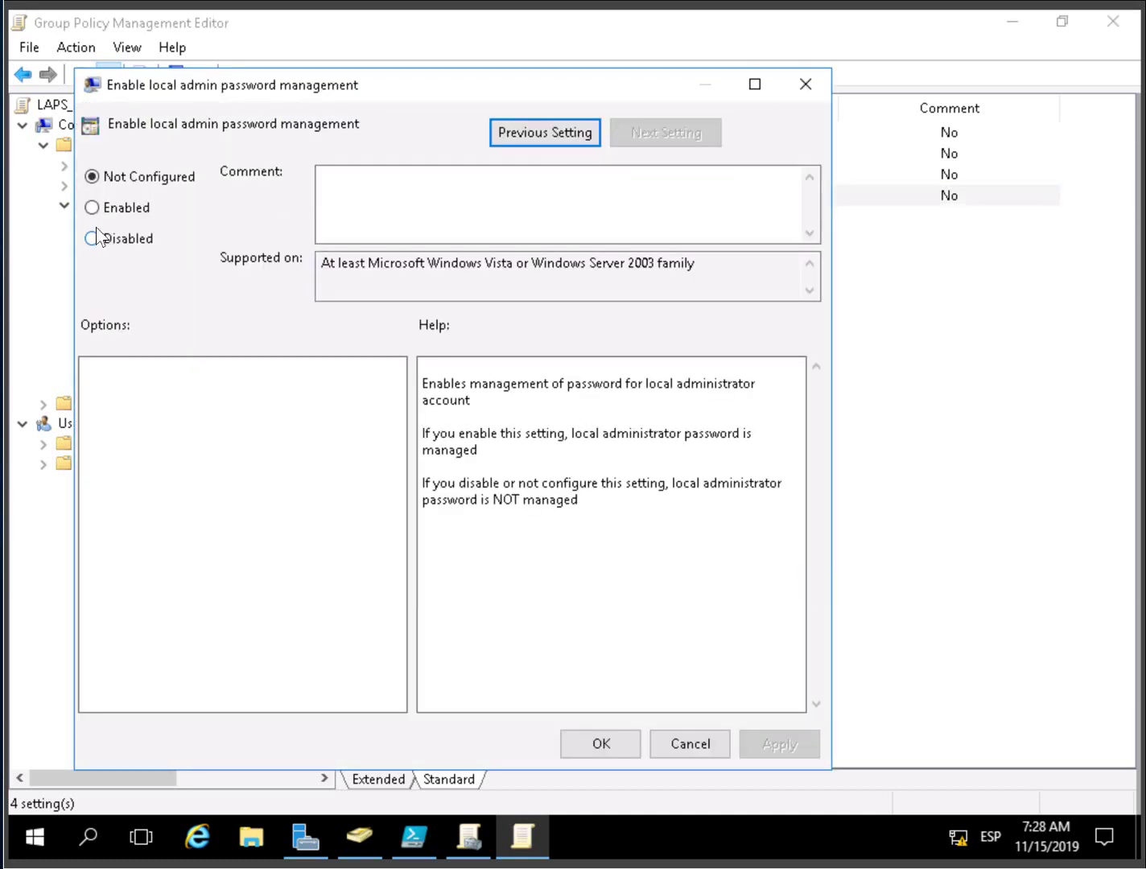
{"action": "left_click", "coordinate": [88, 211]}
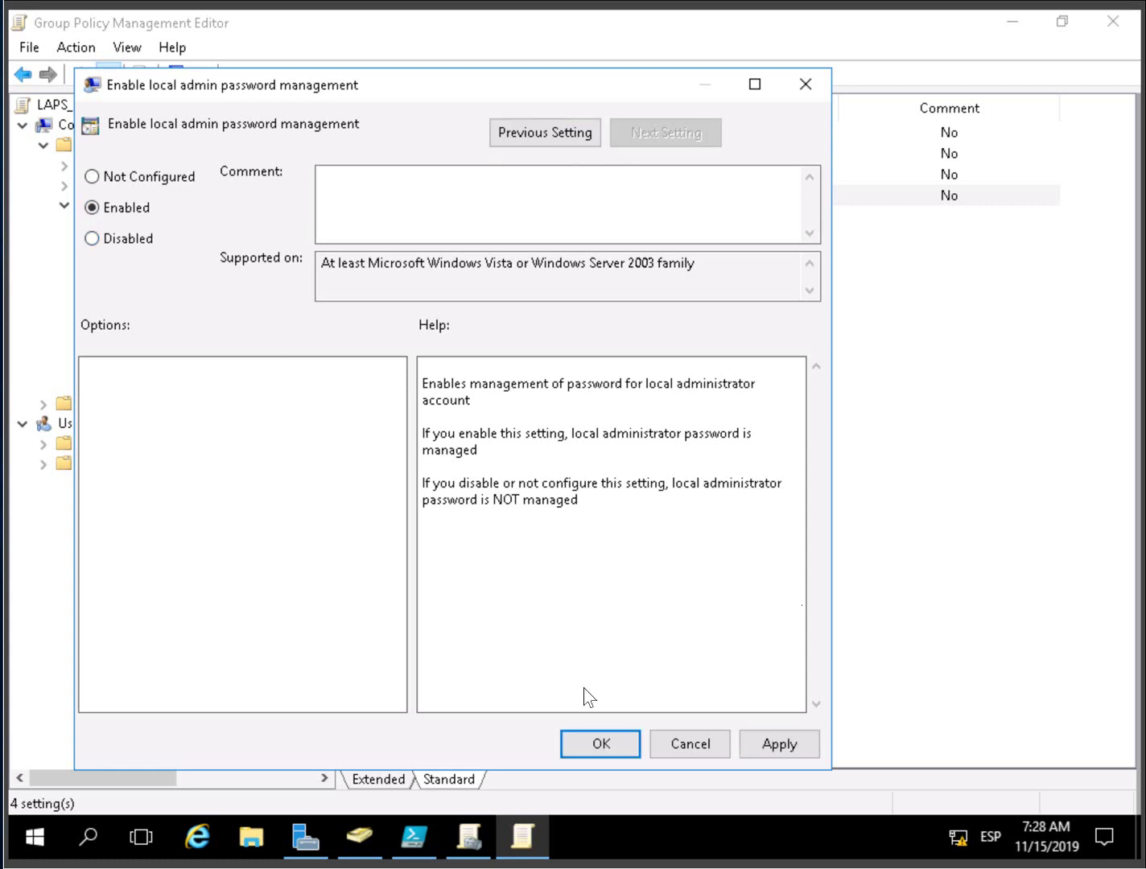
{"action": "left_click", "coordinate": [758, 746]}
{"action": "left_click", "coordinate": [601, 743]}
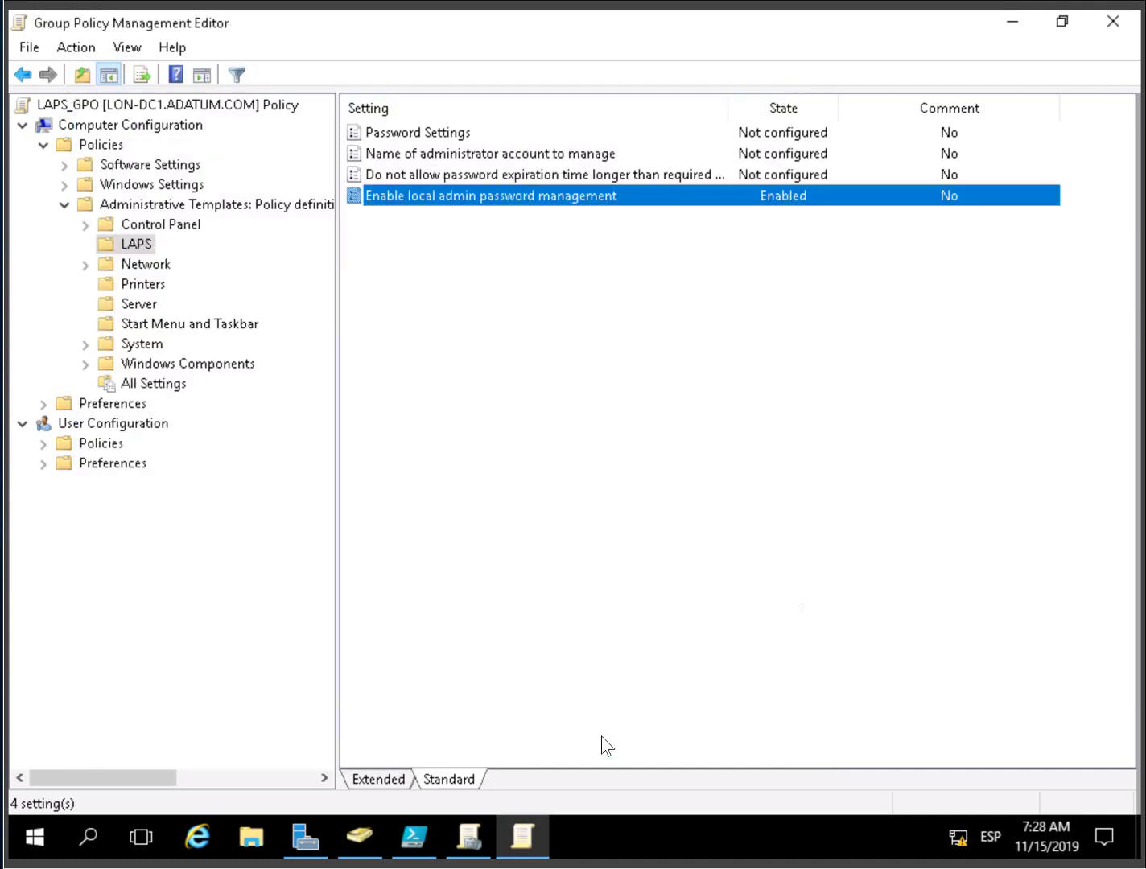
- Enable Password Settings with password length 20, then close the policy editor
{"action": "double_click", "coordinate": [426, 133]}
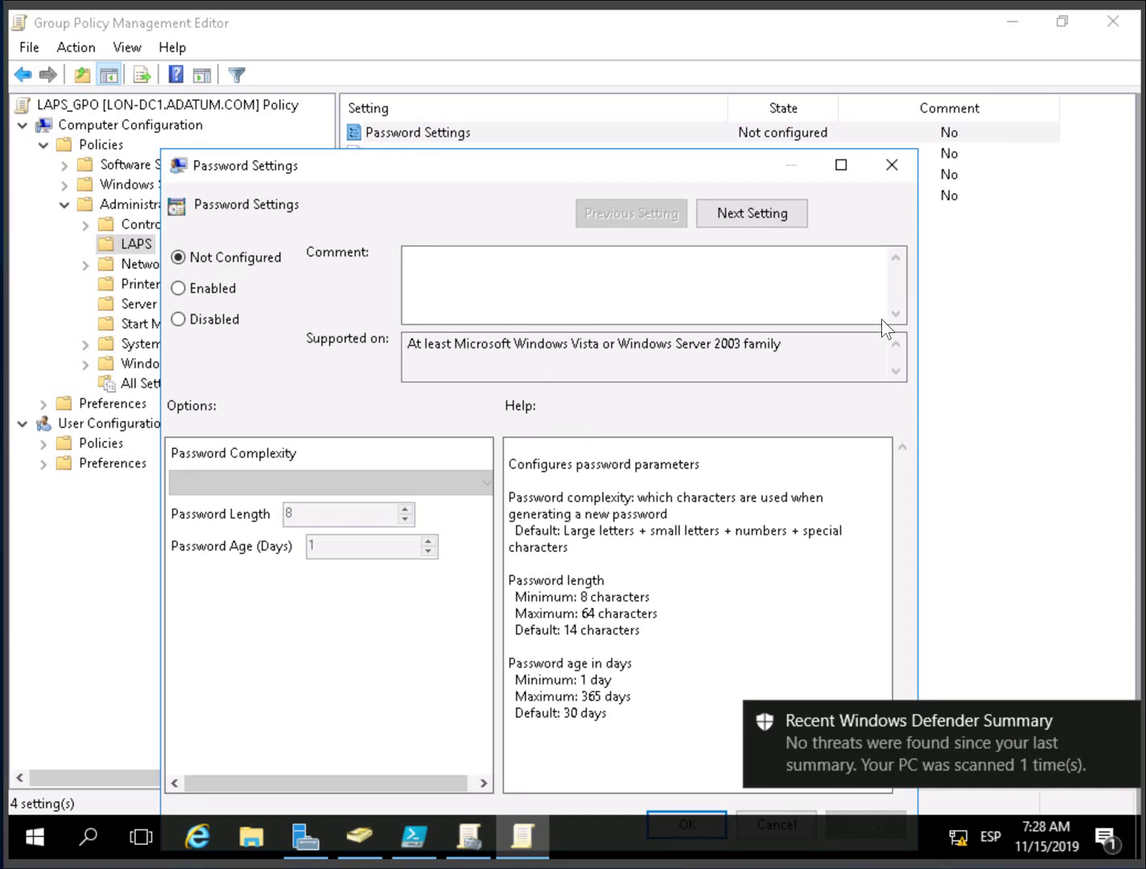
{"action": "left_click_drag", "start_coordinate": [594, 169], "coordinate": [607, 94]}
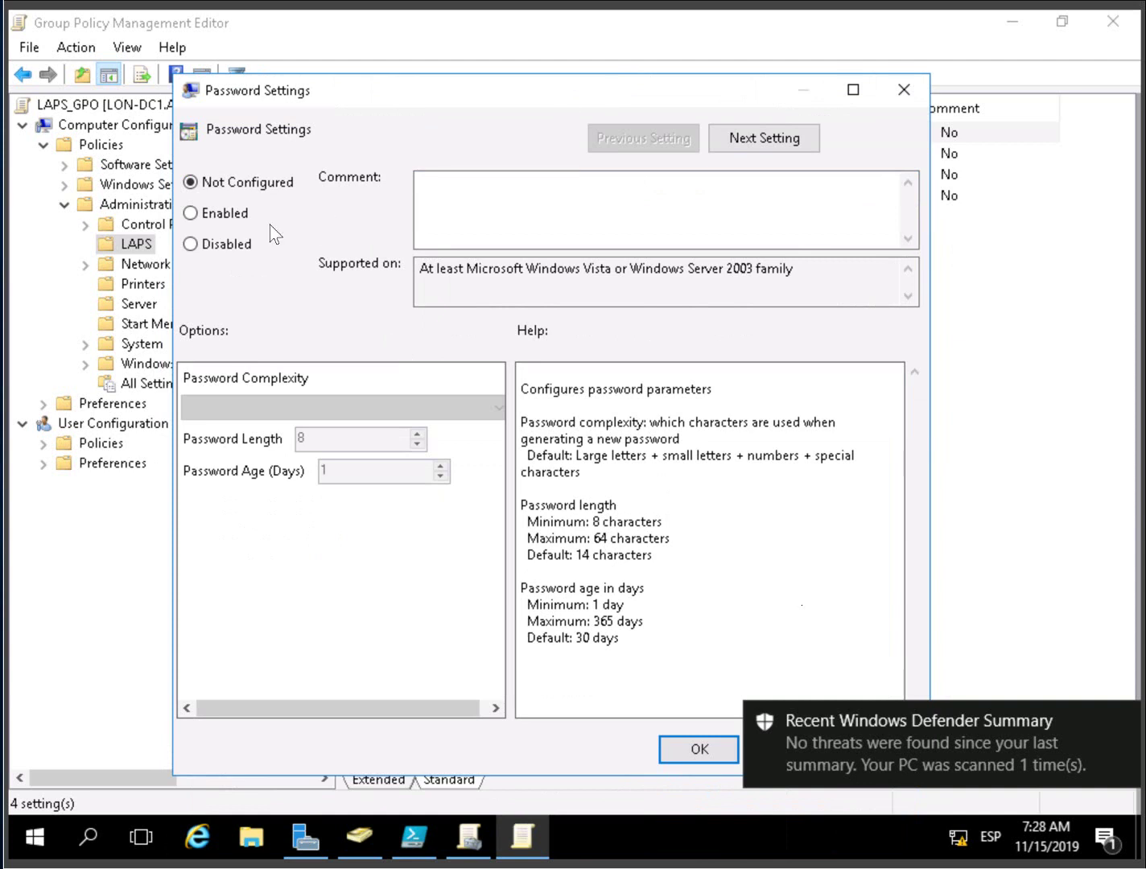
{"action": "left_click", "coordinate": [191, 214]}
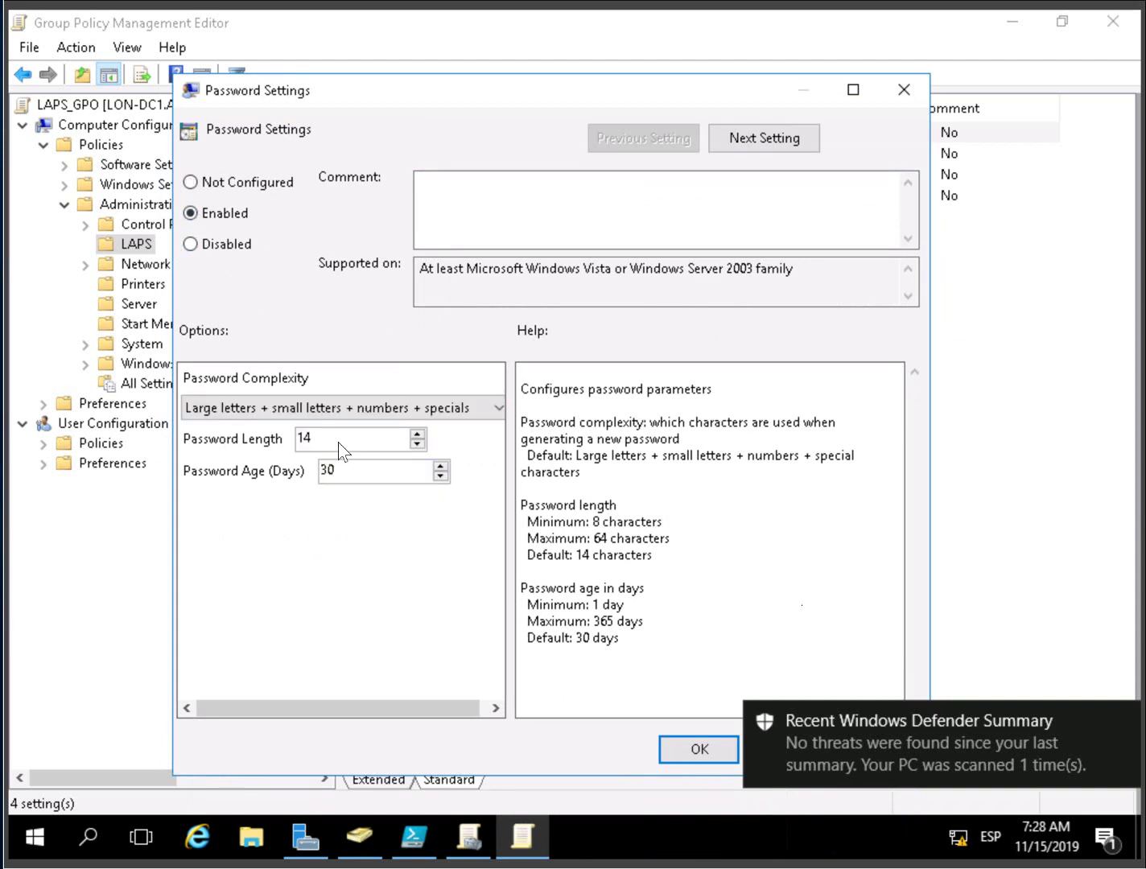
{"action": "left_click_drag", "start_coordinate": [341, 446], "coordinate": [258, 431]}
{"action": "type", "text": "20"}
{"action": "left_click", "coordinate": [697, 751]}
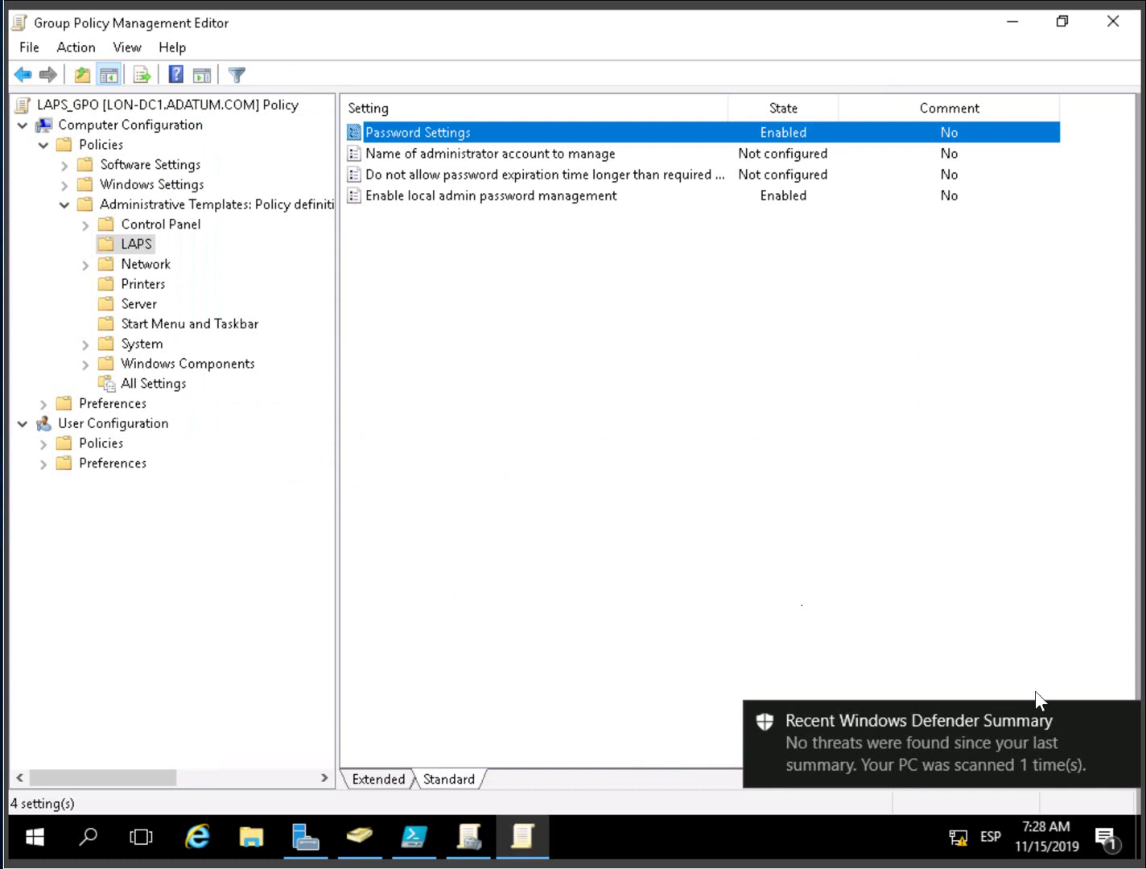
{"action": "left_click", "coordinate": [1123, 724]}
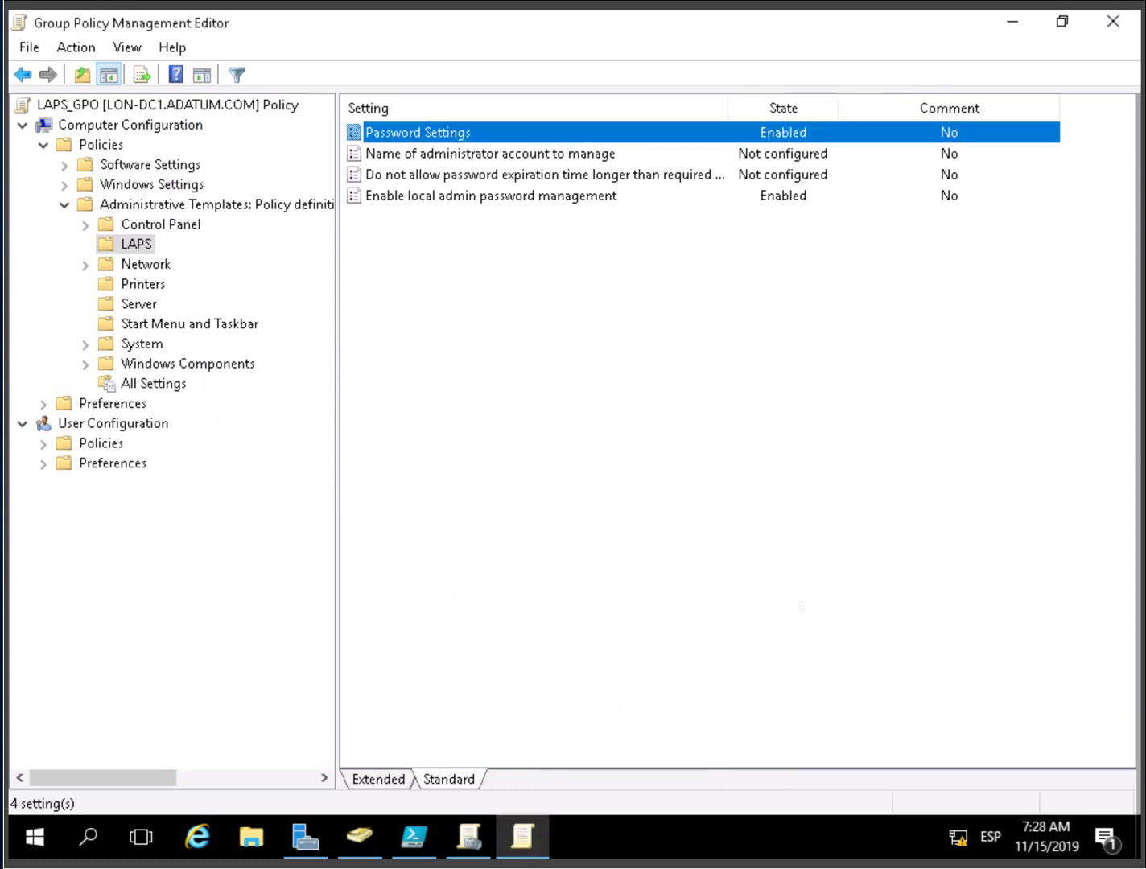
{"action": "left_click", "coordinate": [1112, 22]}
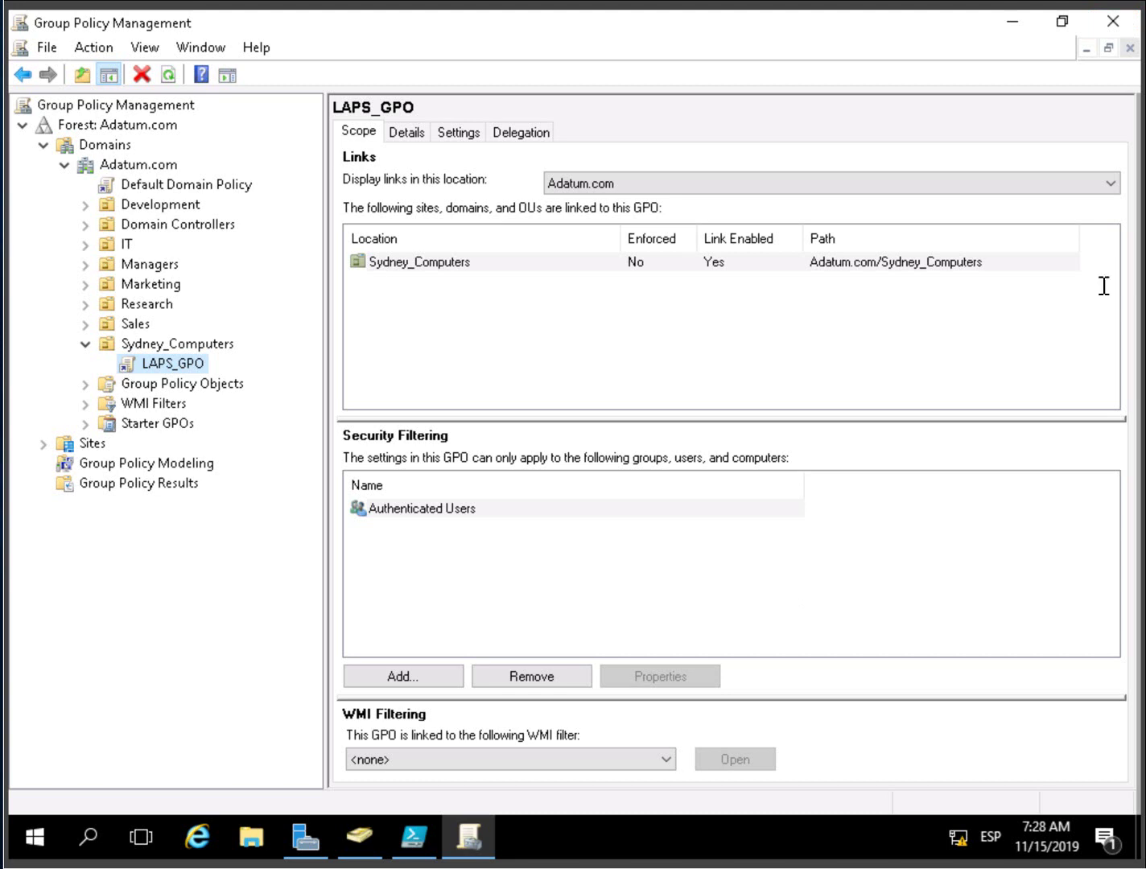
- Switch to the 20744C-LON-SVR2 session using the remote connection bar
{"action": "mouse_move", "coordinate": [598, 10]}
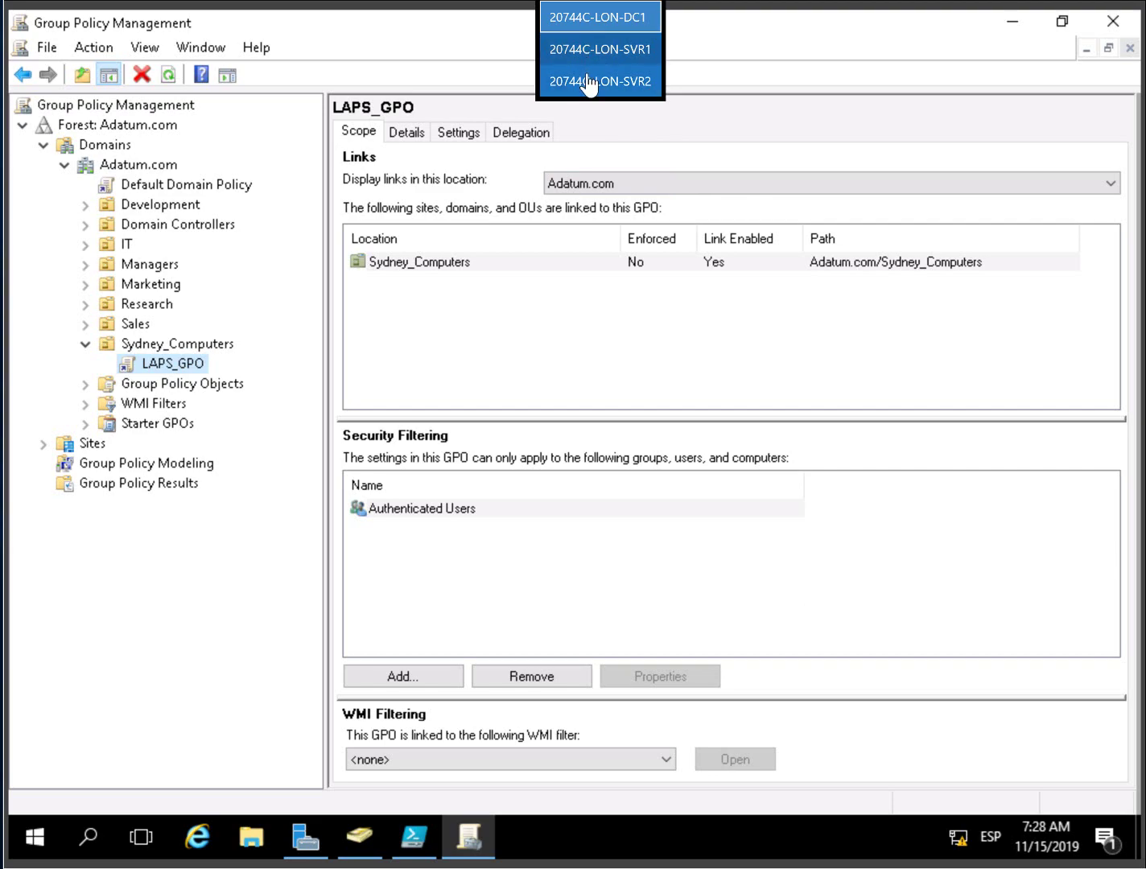
{"action": "left_click", "coordinate": [588, 84]}
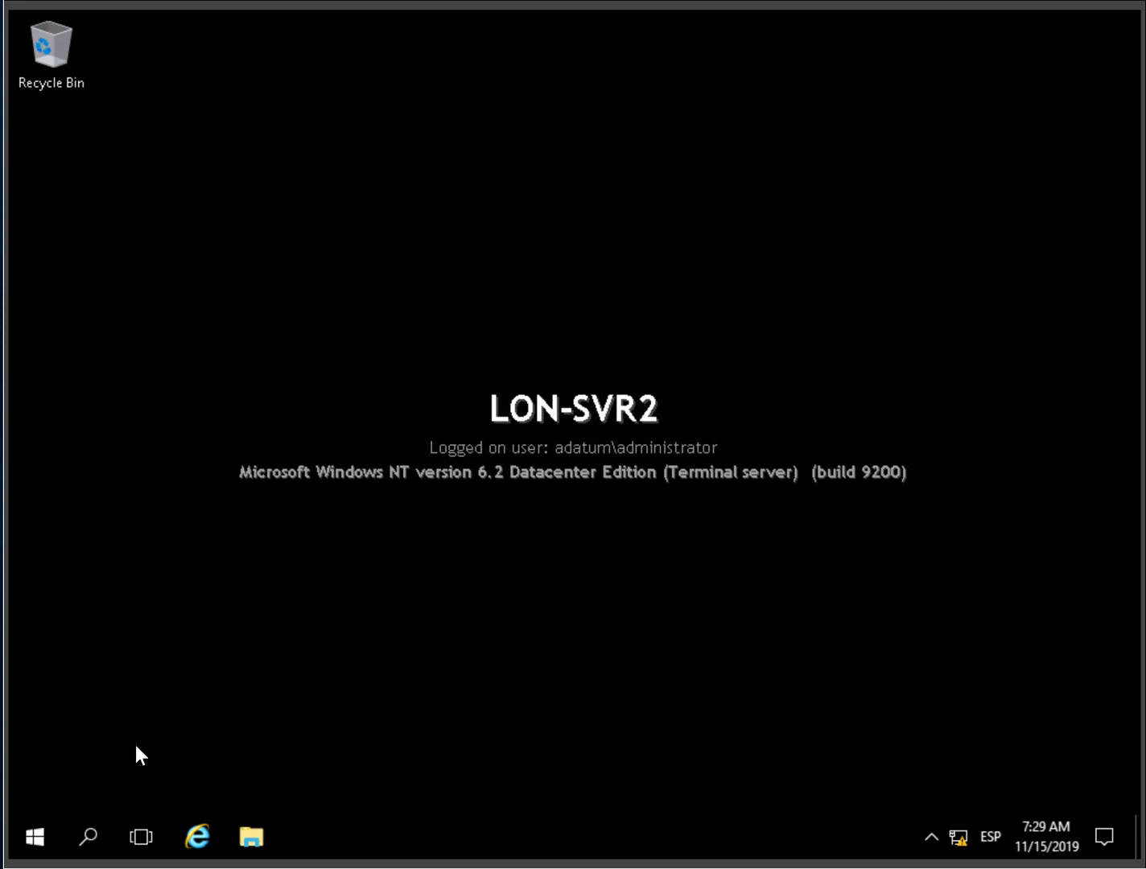
- Run \\LON-SVR1\d$\Labfiles\Mod02\LAPS.x64.msi from the Run dialog on LON-SVR2
{"action": "left_click", "coordinate": [36, 832]}
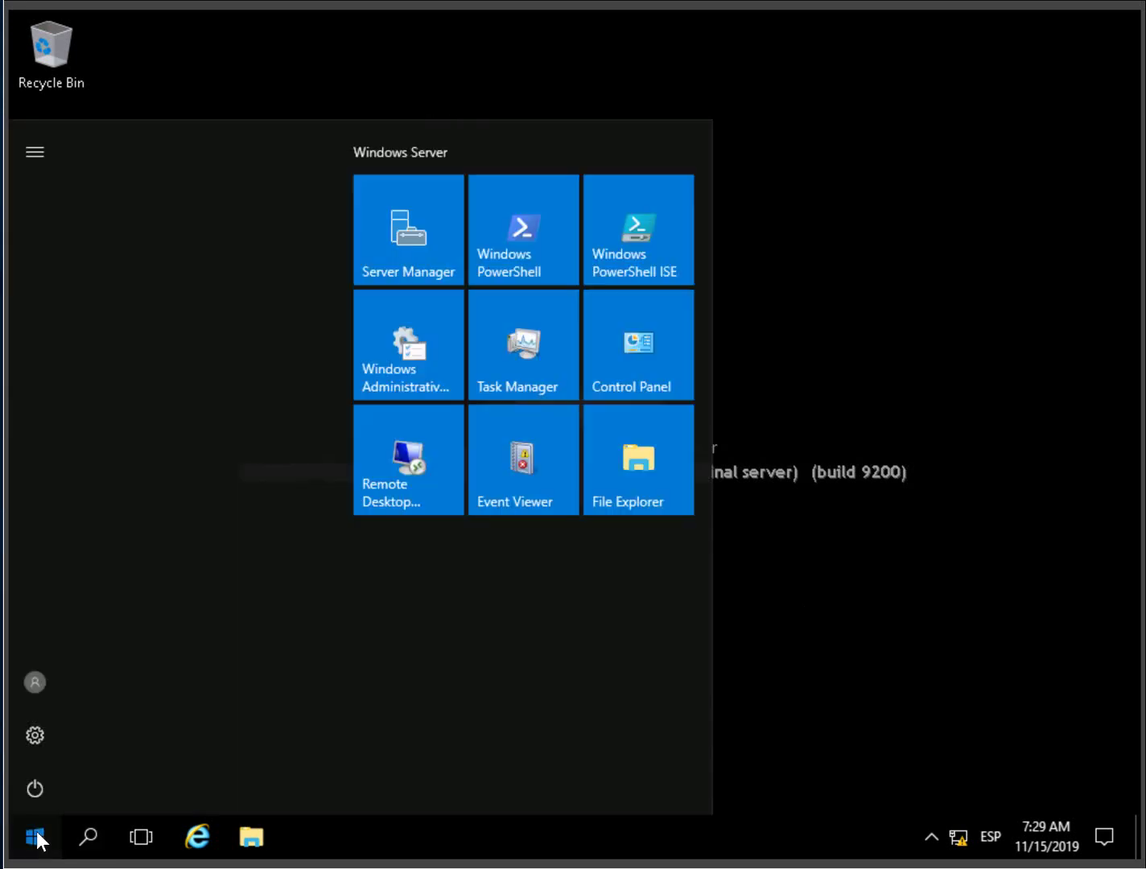
{"action": "right_click", "coordinate": [35, 839]}
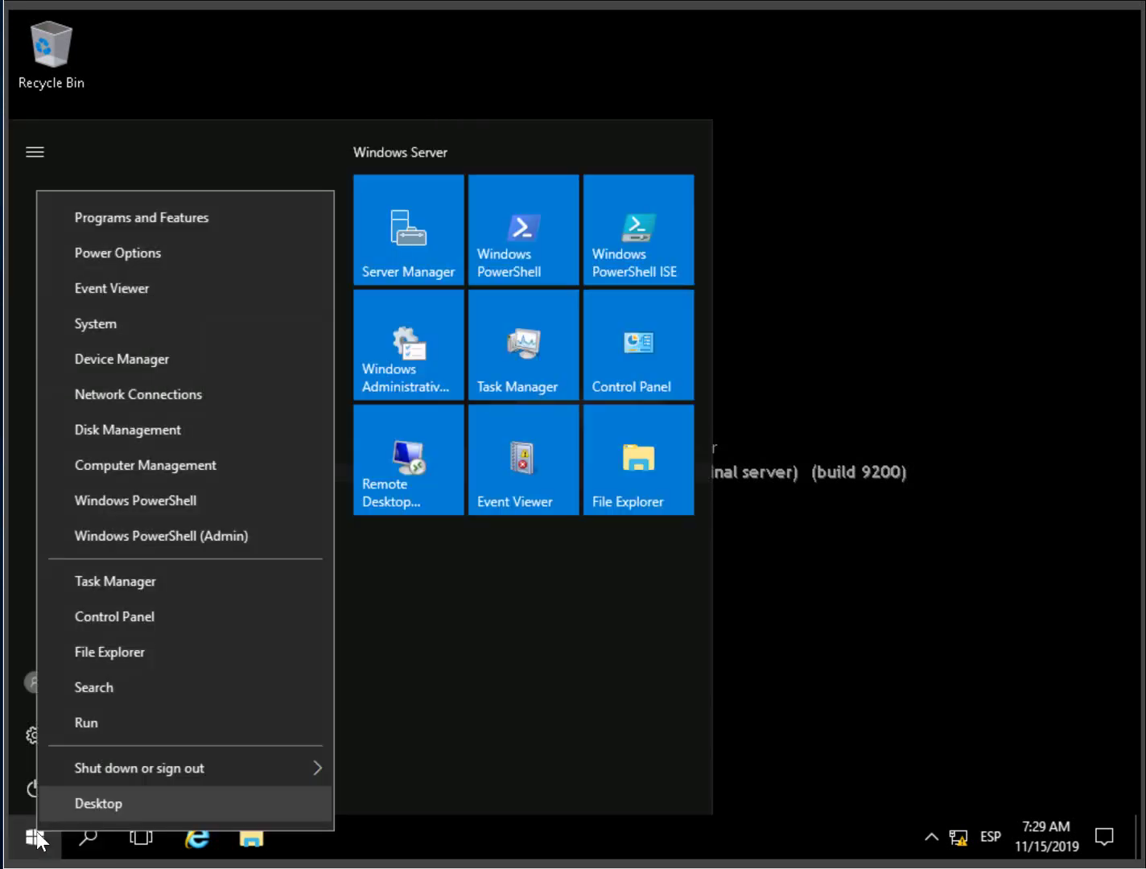
{"action": "left_click", "coordinate": [109, 726]}
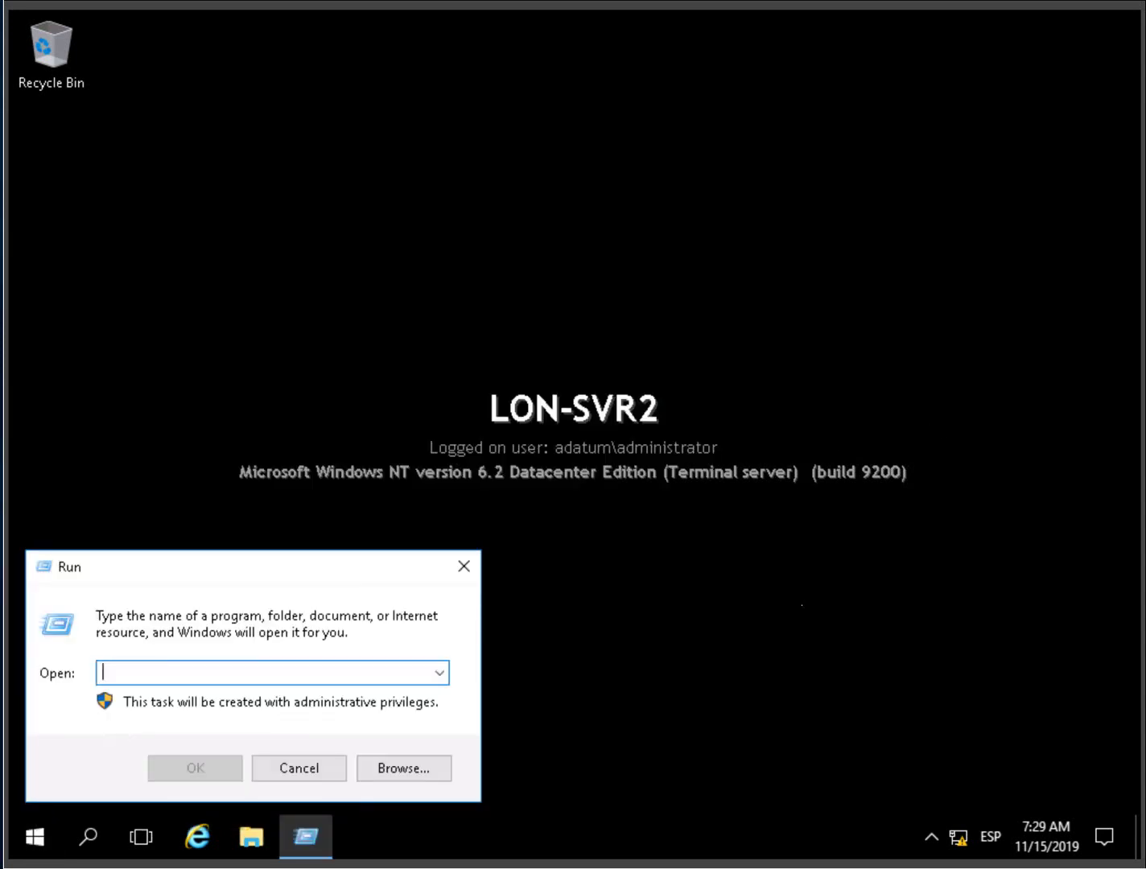
{"action": "type", "text": "\\LON-SVR1\\d$\\Labfiles\\Mod02\\"}
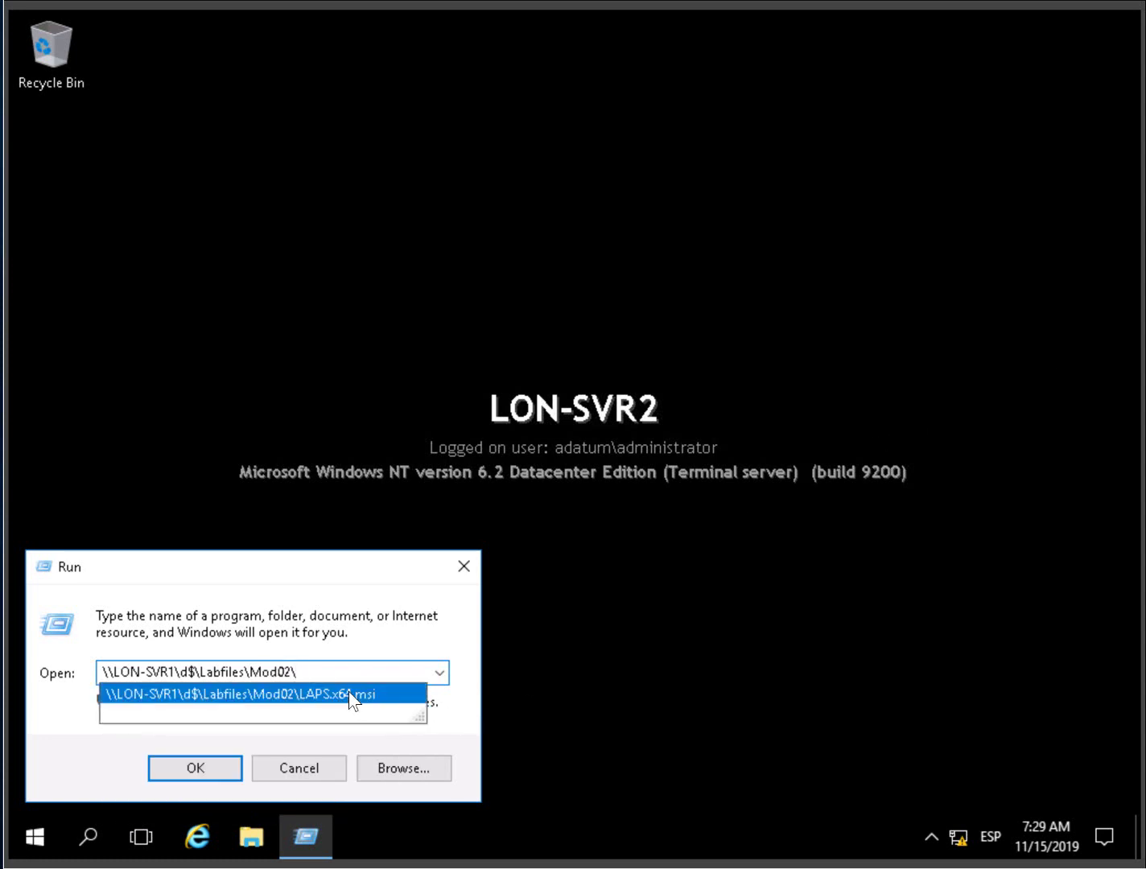
{"action": "left_click", "coordinate": [334, 702]}
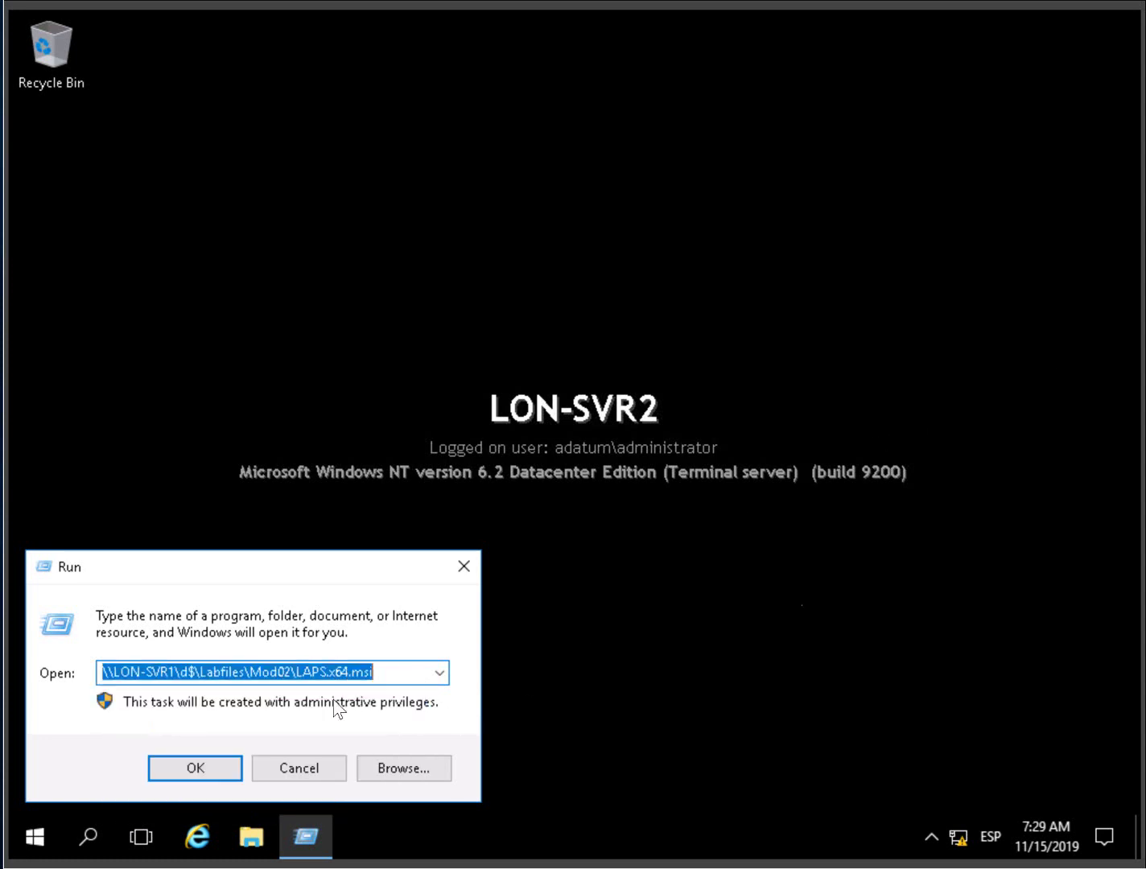
{"action": "left_click", "coordinate": [195, 768]}
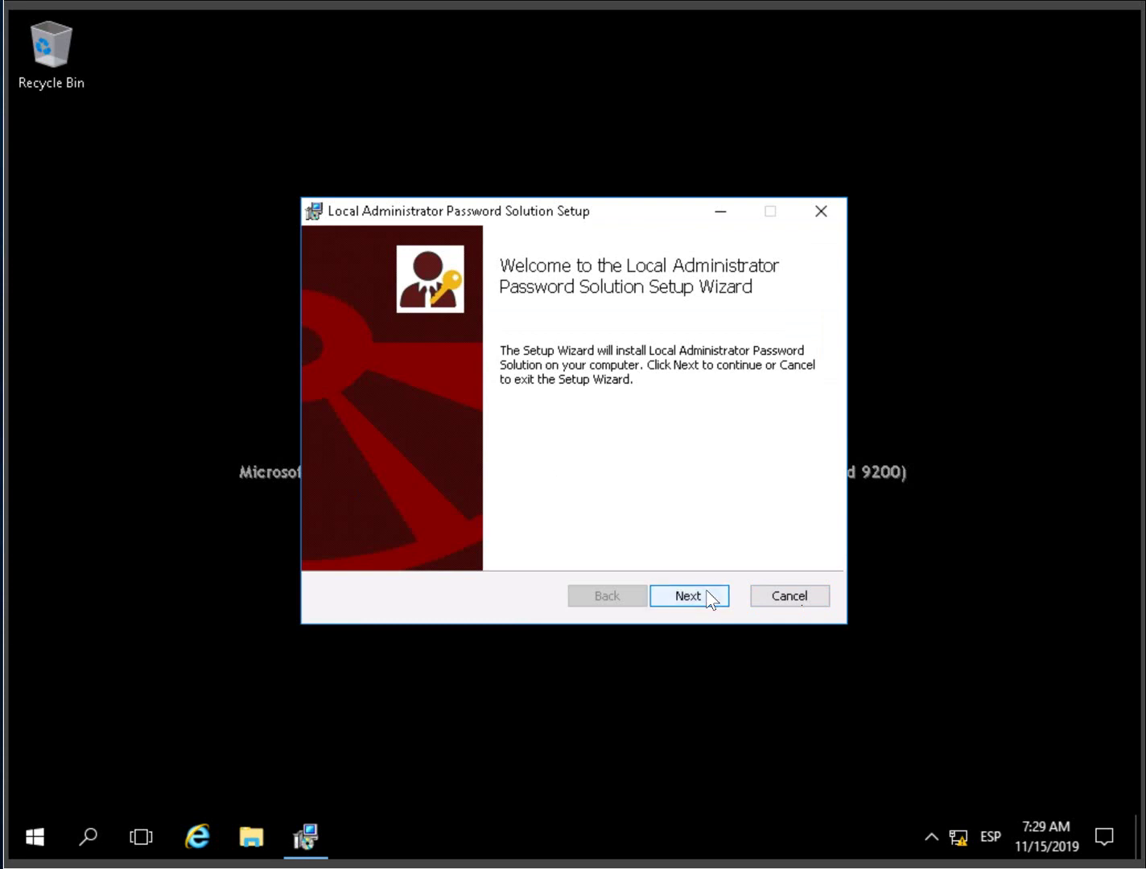
- Install LAPS accepting the license and keeping the default AdmPwd GPO Extension feature
{"action": "left_click", "coordinate": [707, 597]}
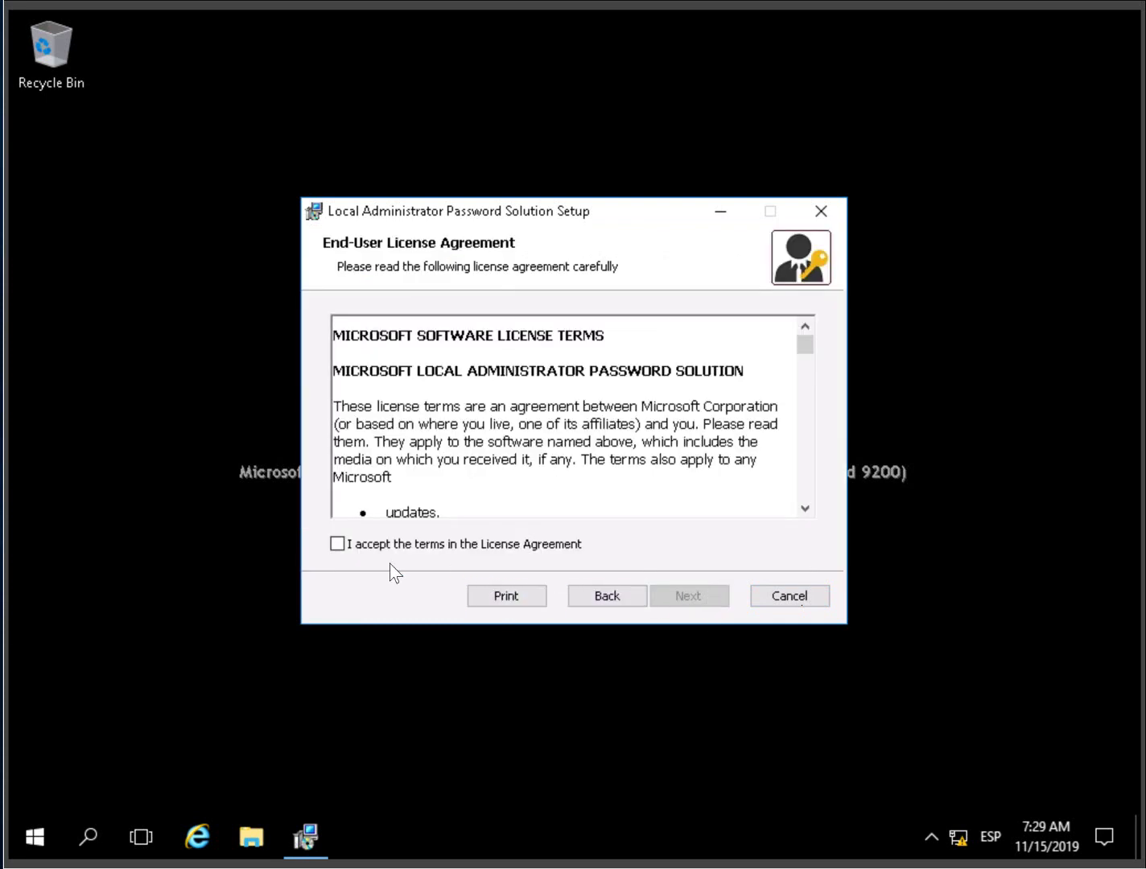
{"action": "left_click", "coordinate": [337, 544]}
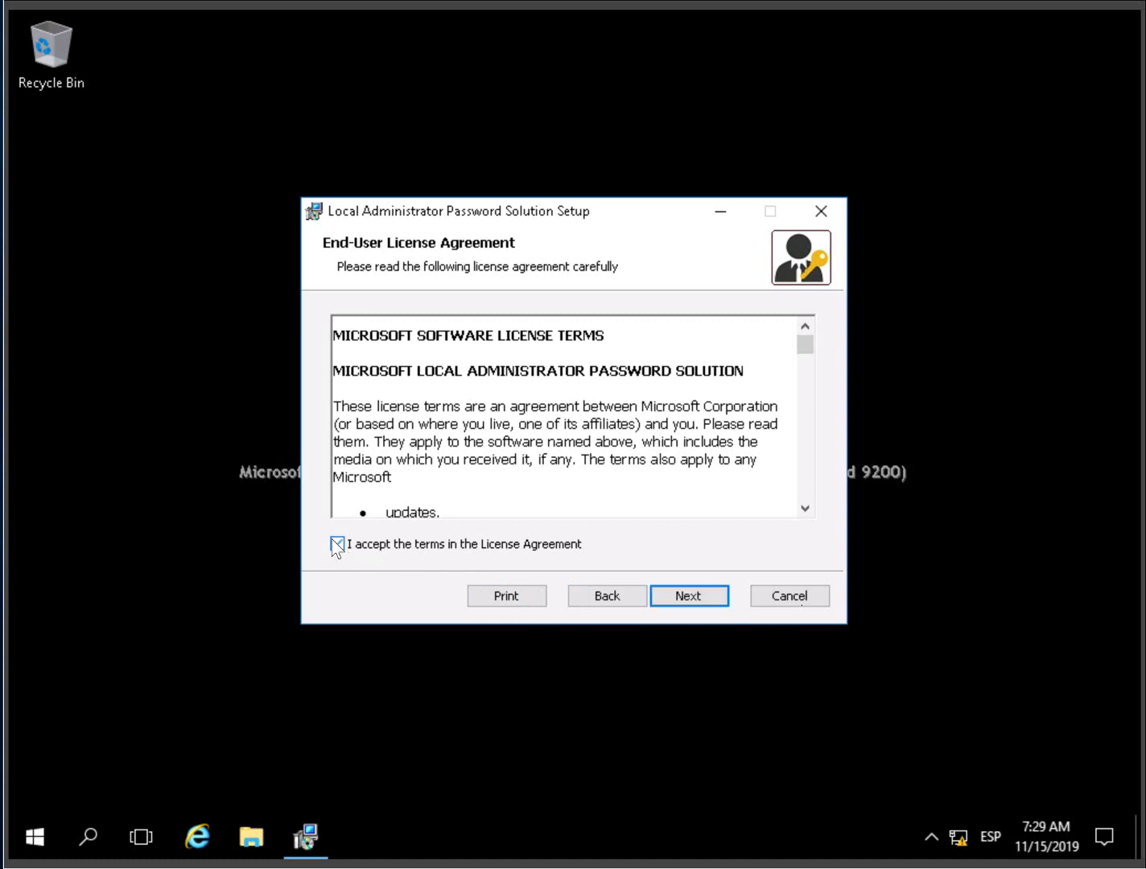
{"action": "left_click", "coordinate": [701, 597]}
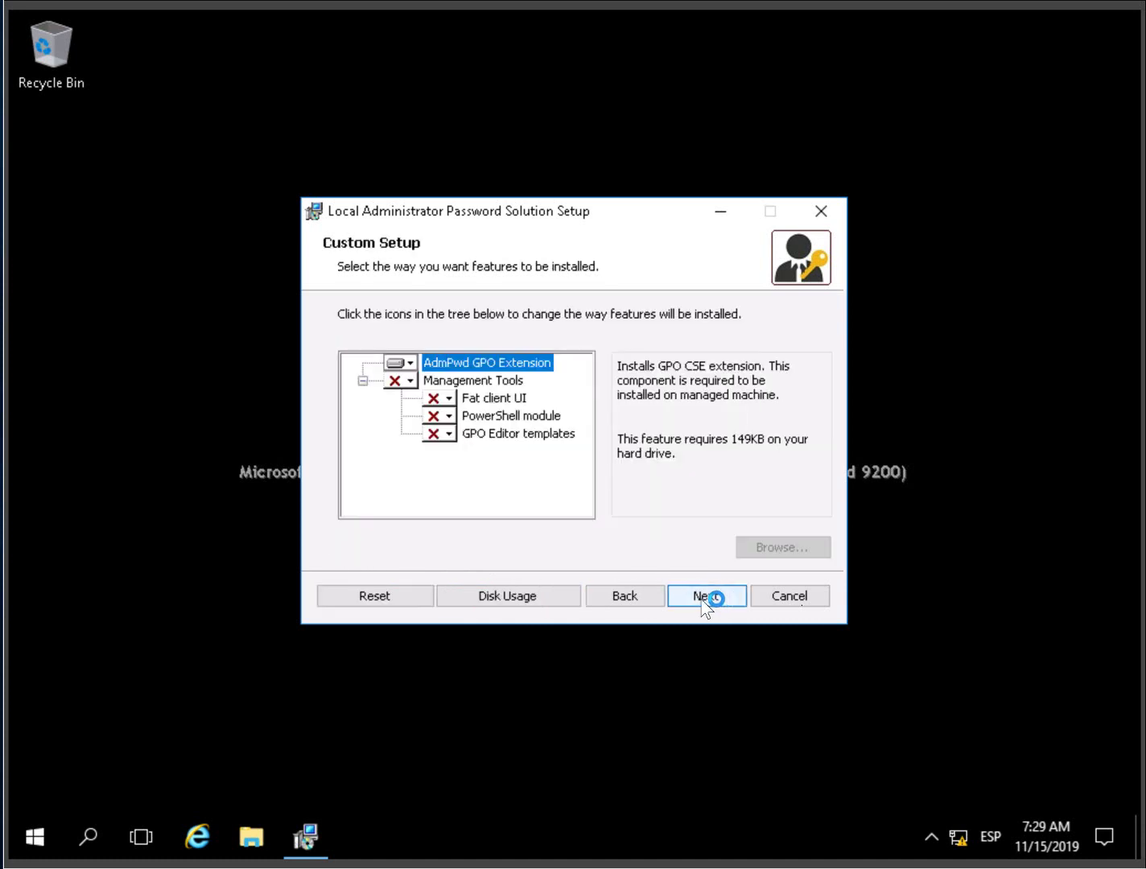
{"action": "left_click", "coordinate": [720, 599]}
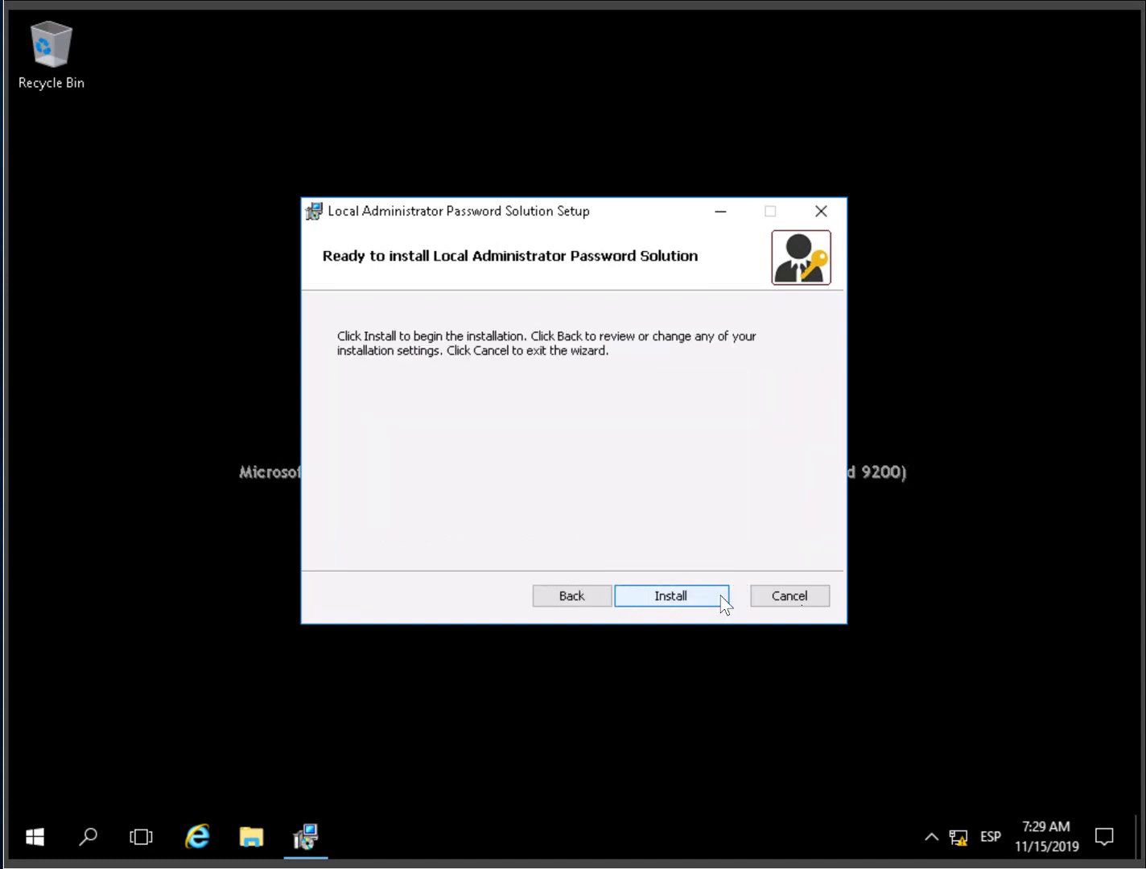
{"action": "left_click", "coordinate": [691, 597]}
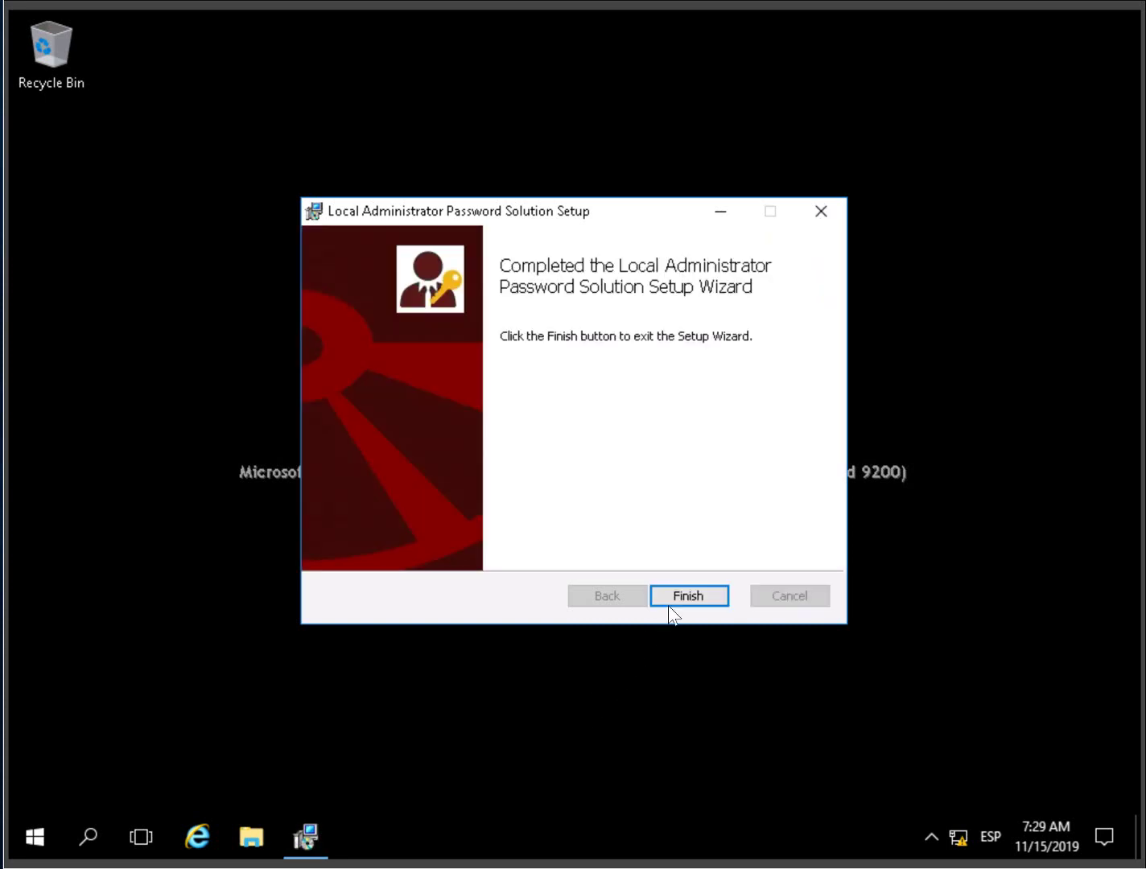
{"action": "left_click", "coordinate": [696, 597]}
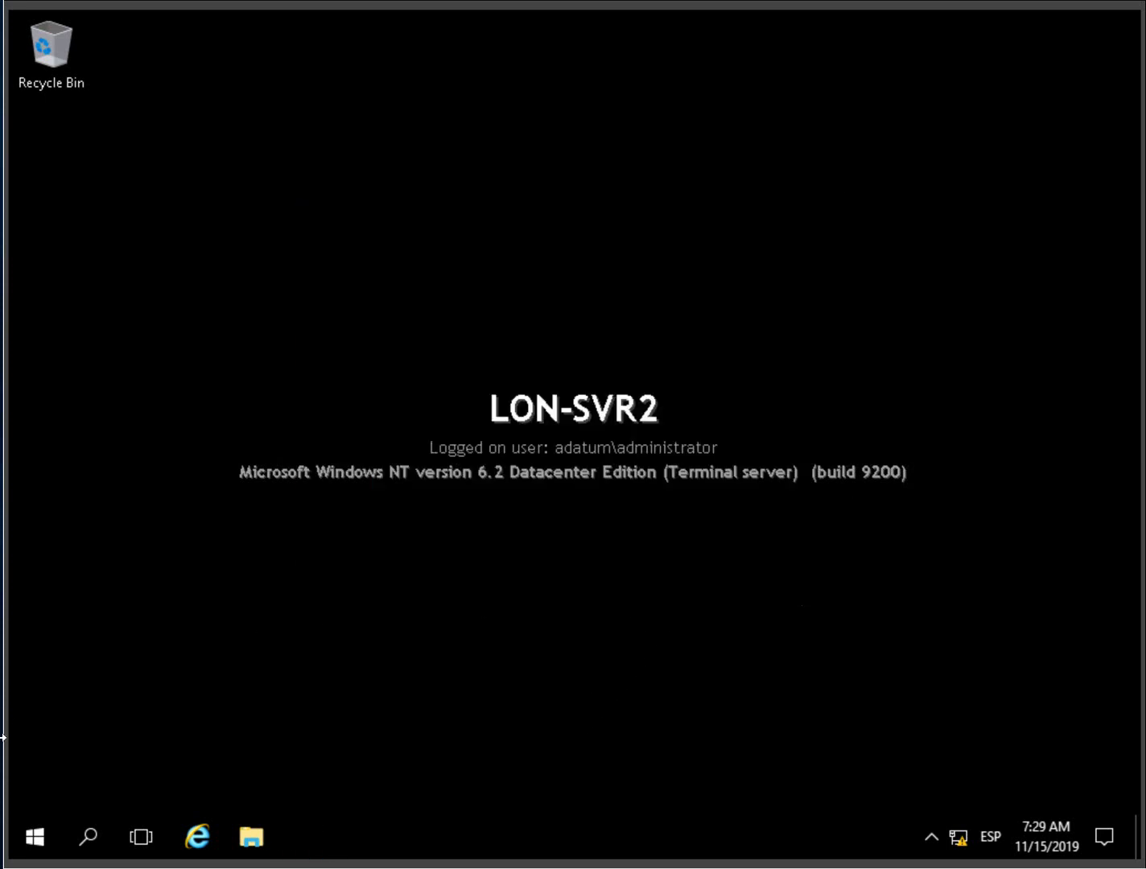
- Run gpupdate /force from the Run dialog on LON-SVR2
{"action": "right_click", "coordinate": [41, 843]}
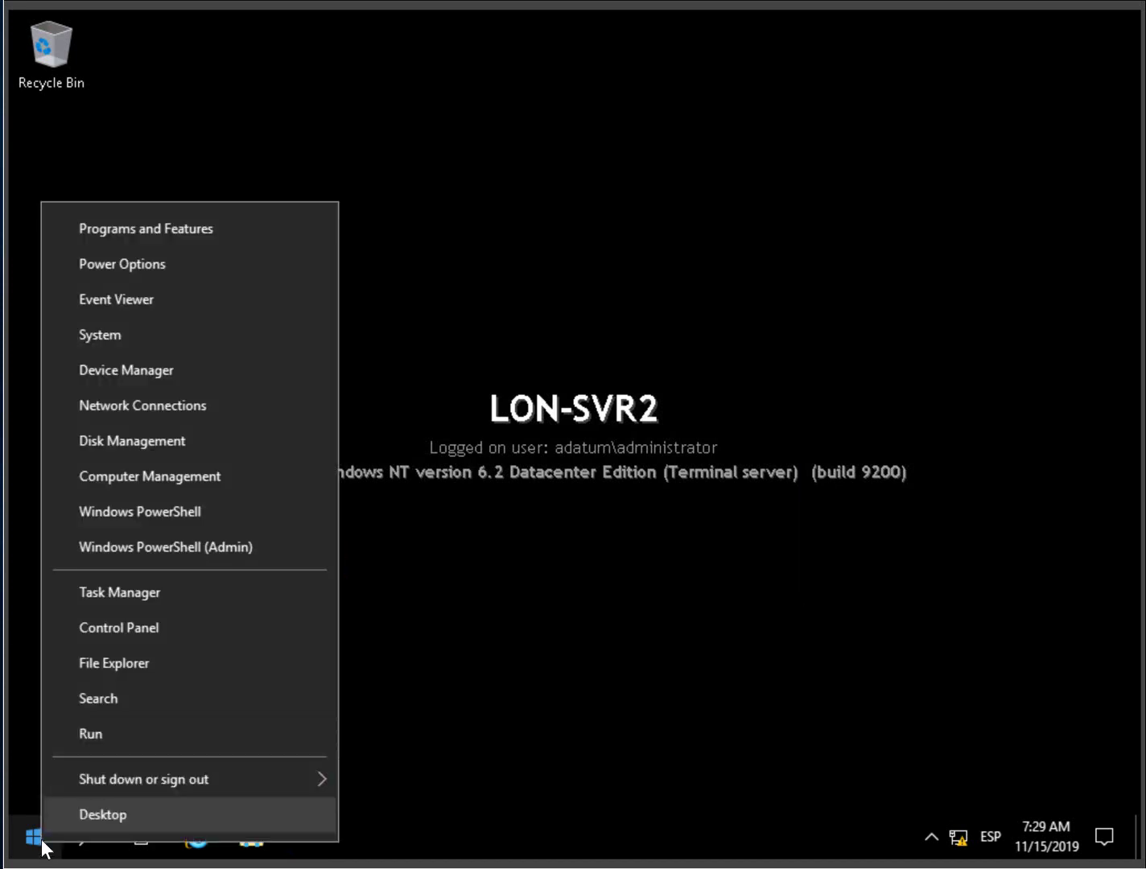
{"action": "left_click", "coordinate": [110, 734]}
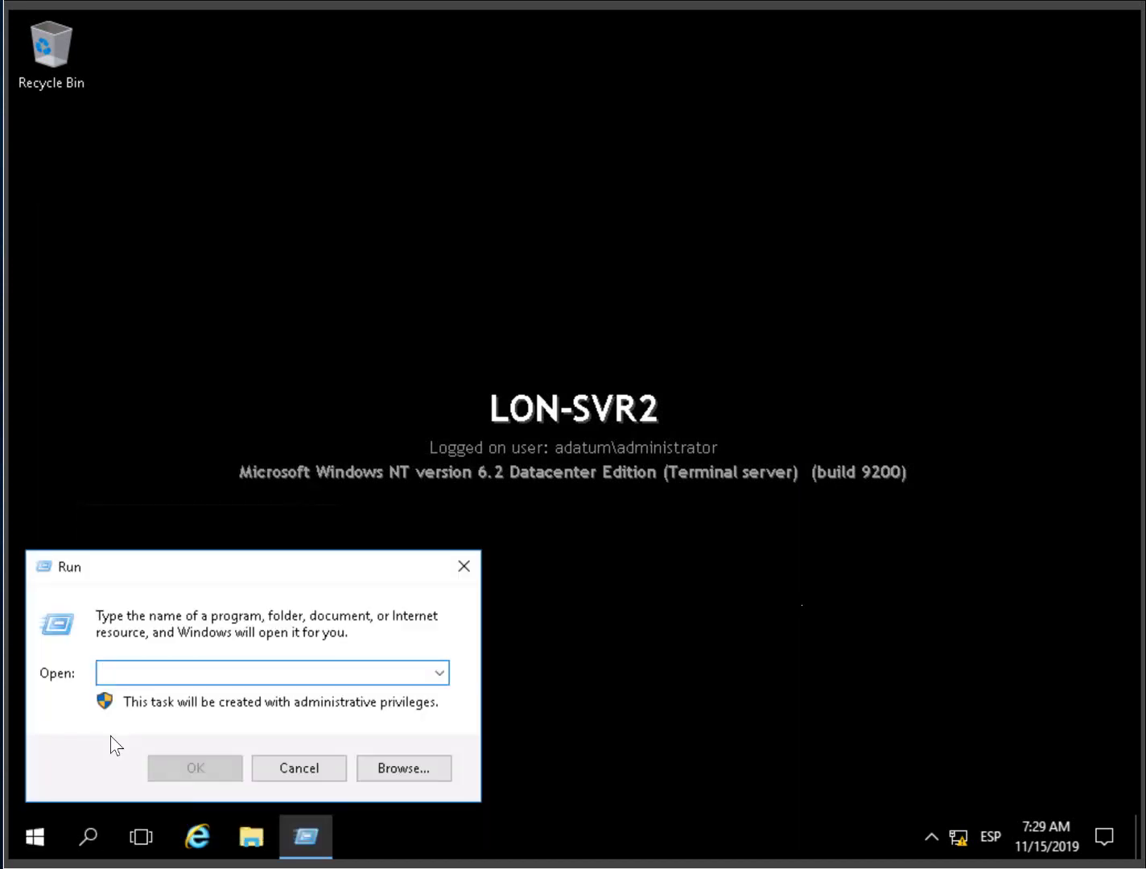
{"action": "type", "text": "gpupda"}
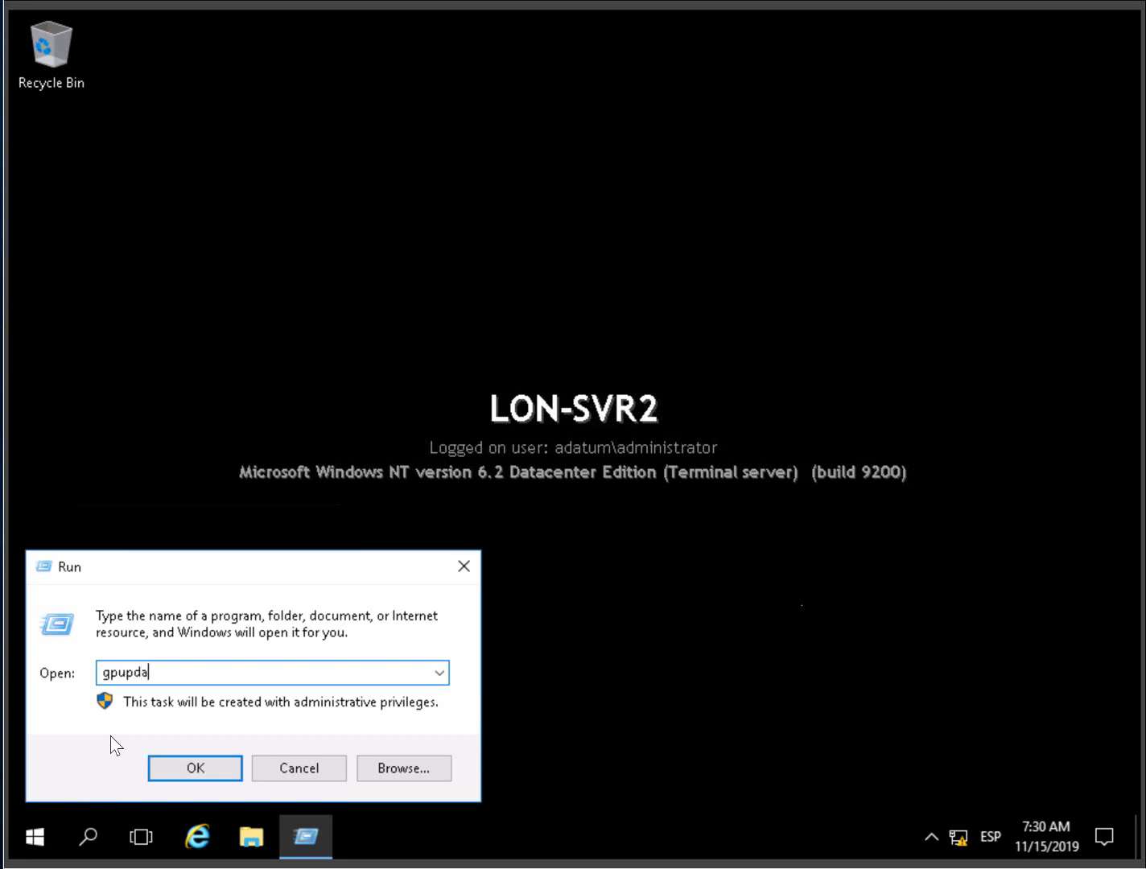
{"action": "type", "text": "te /force"}
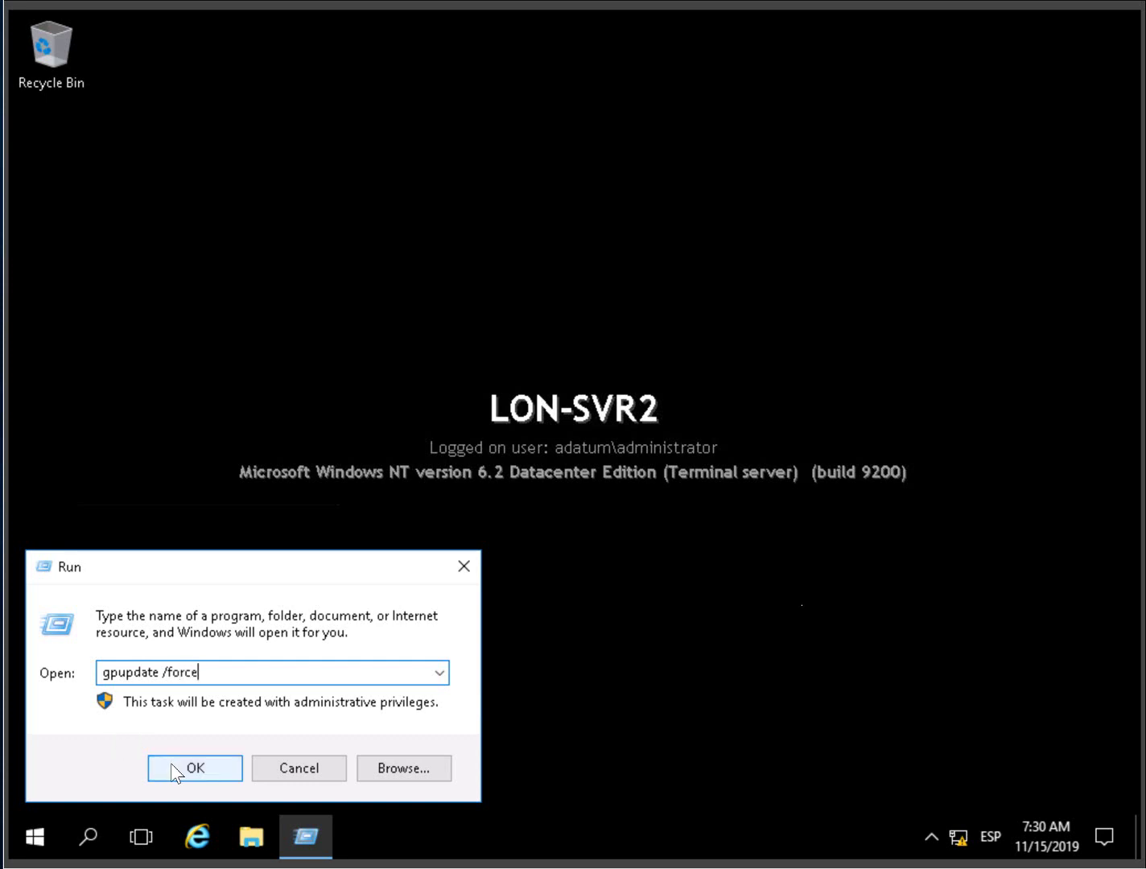
{"action": "left_click", "coordinate": [172, 765]}
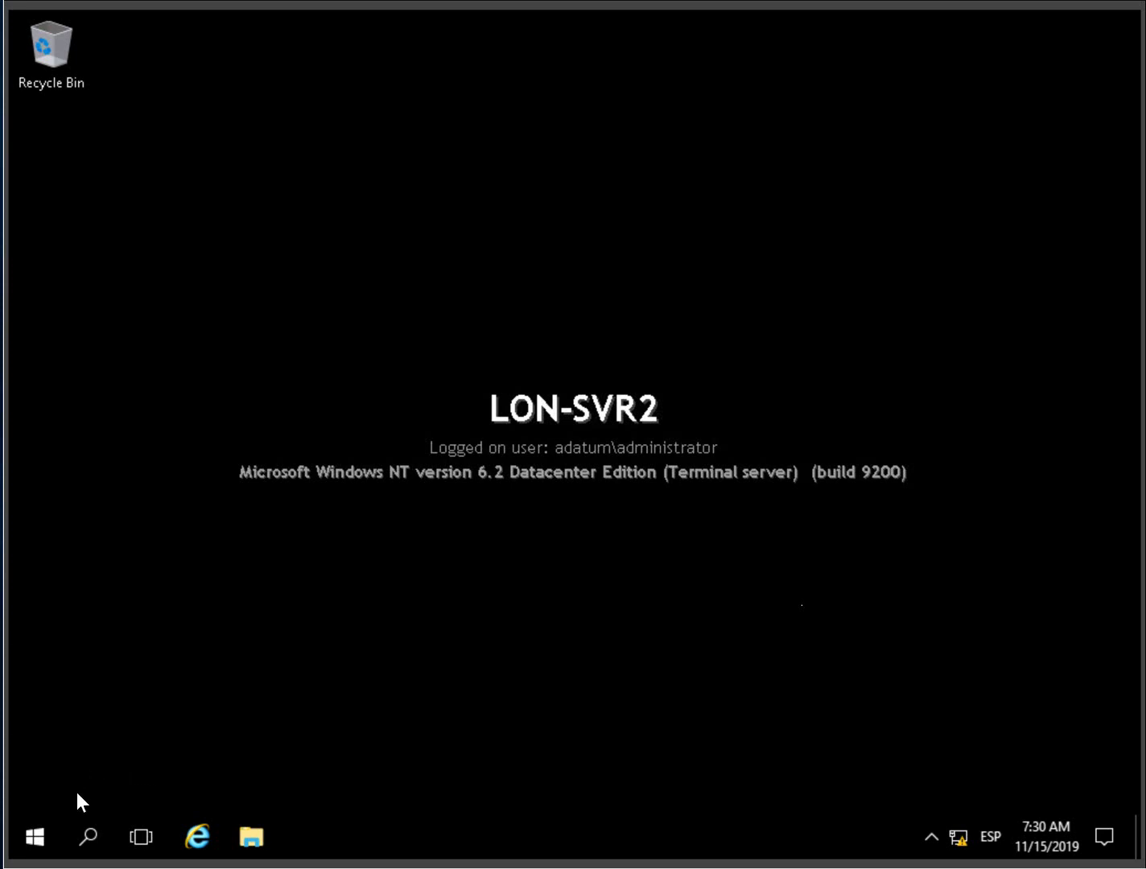
- Restart LON-SVR2 from the Start menu power options, keeping the Other (Unplanned) reason
{"action": "left_click", "coordinate": [36, 843]}
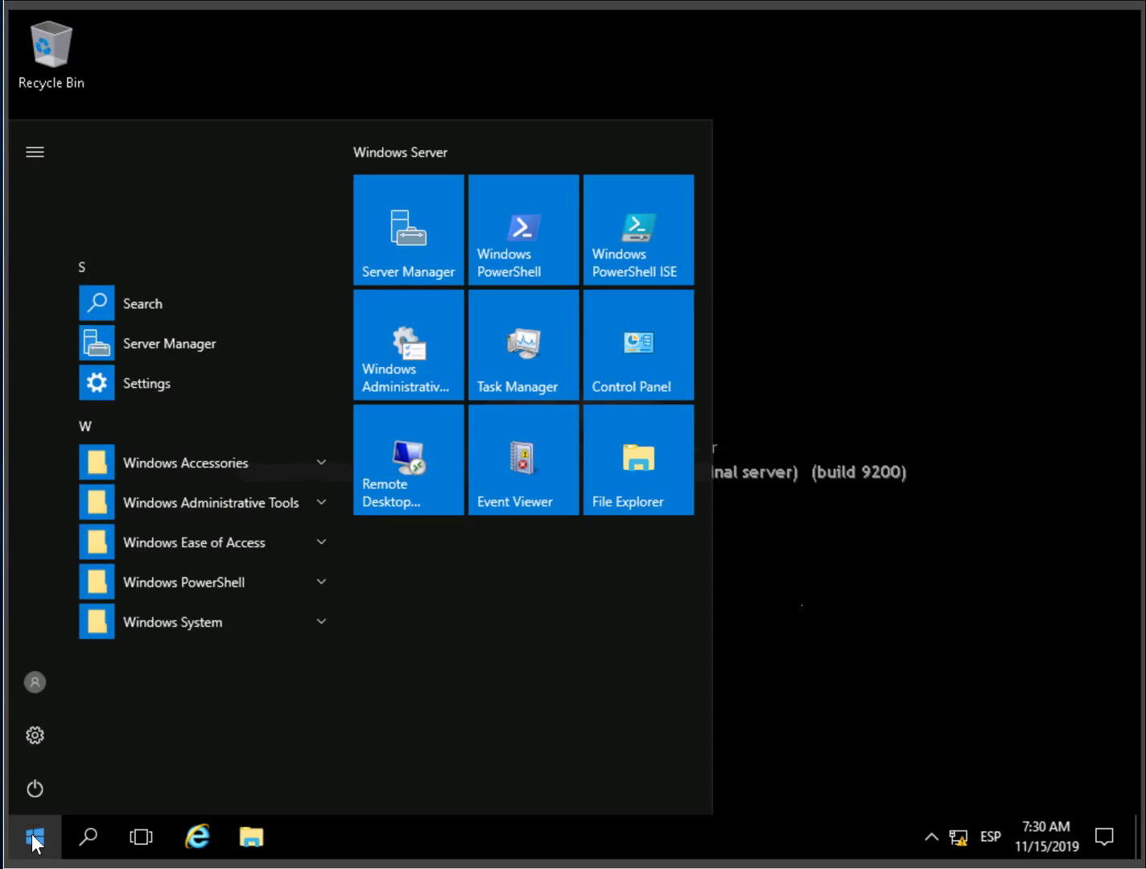
{"action": "left_click", "coordinate": [36, 792]}
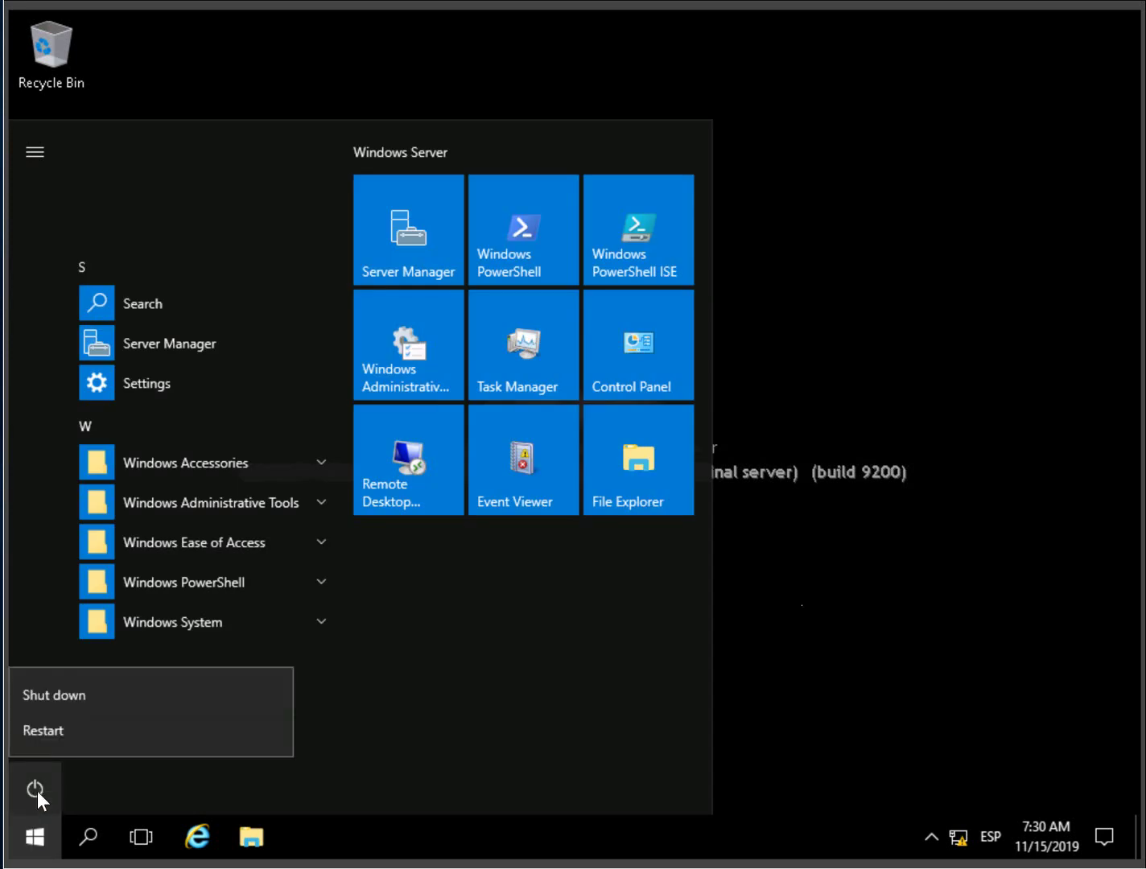
{"action": "left_click", "coordinate": [91, 730]}
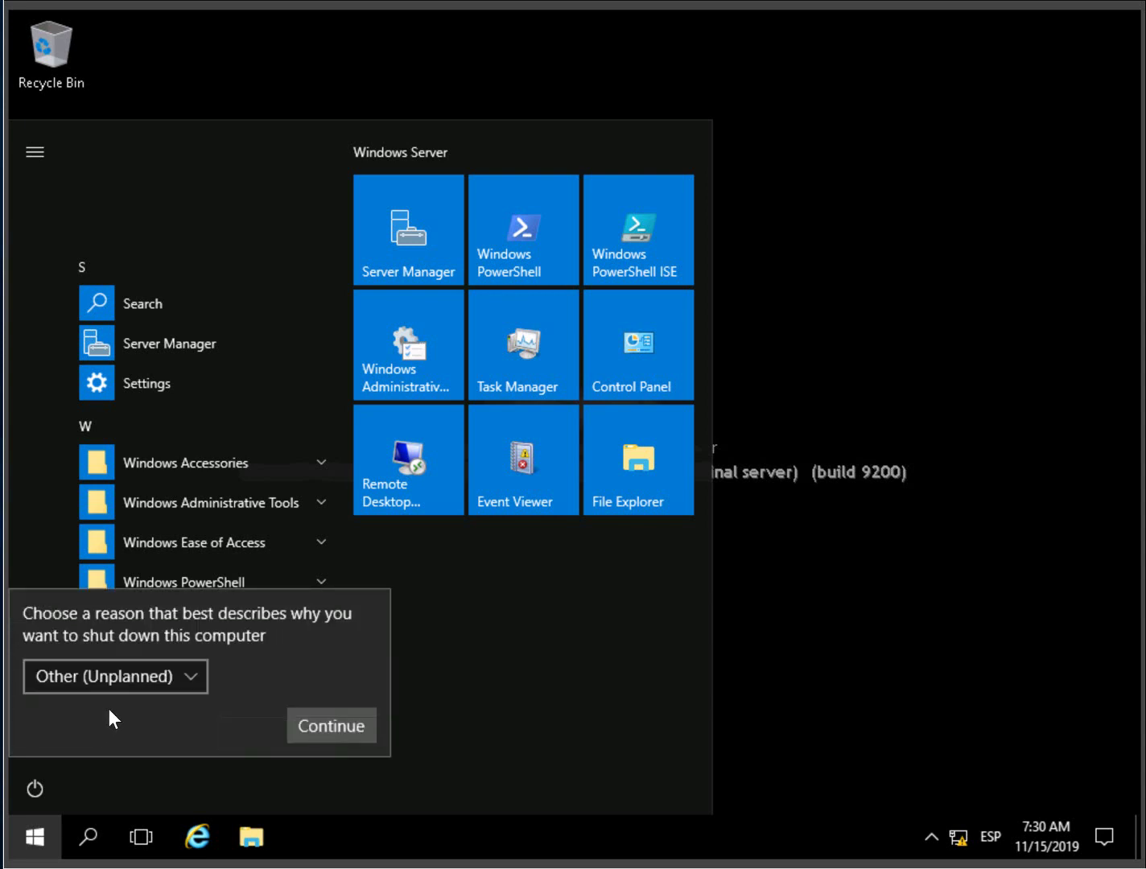
{"action": "left_click", "coordinate": [310, 724]}
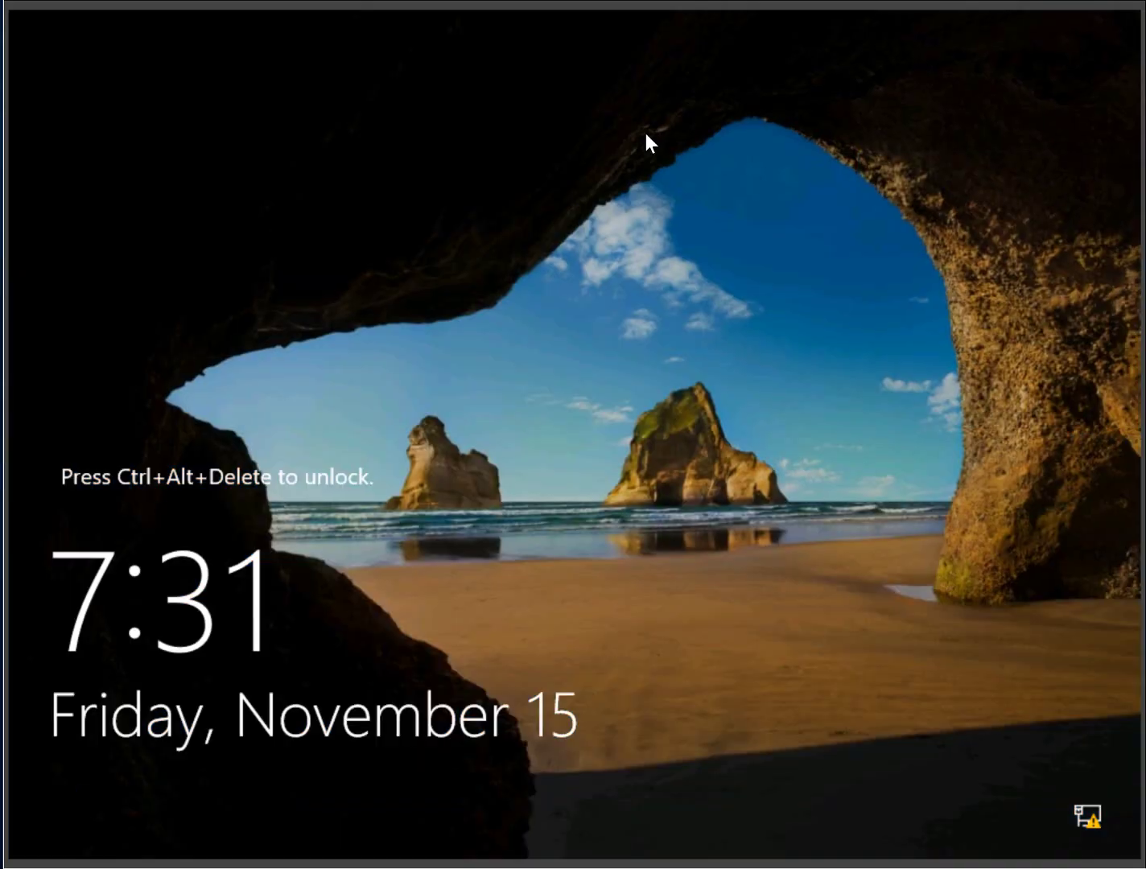
- Switch to the 20744C-LON-DC1 virtual machine and sign out of its Windows session
{"action": "left_click", "coordinate": [616, 3]}
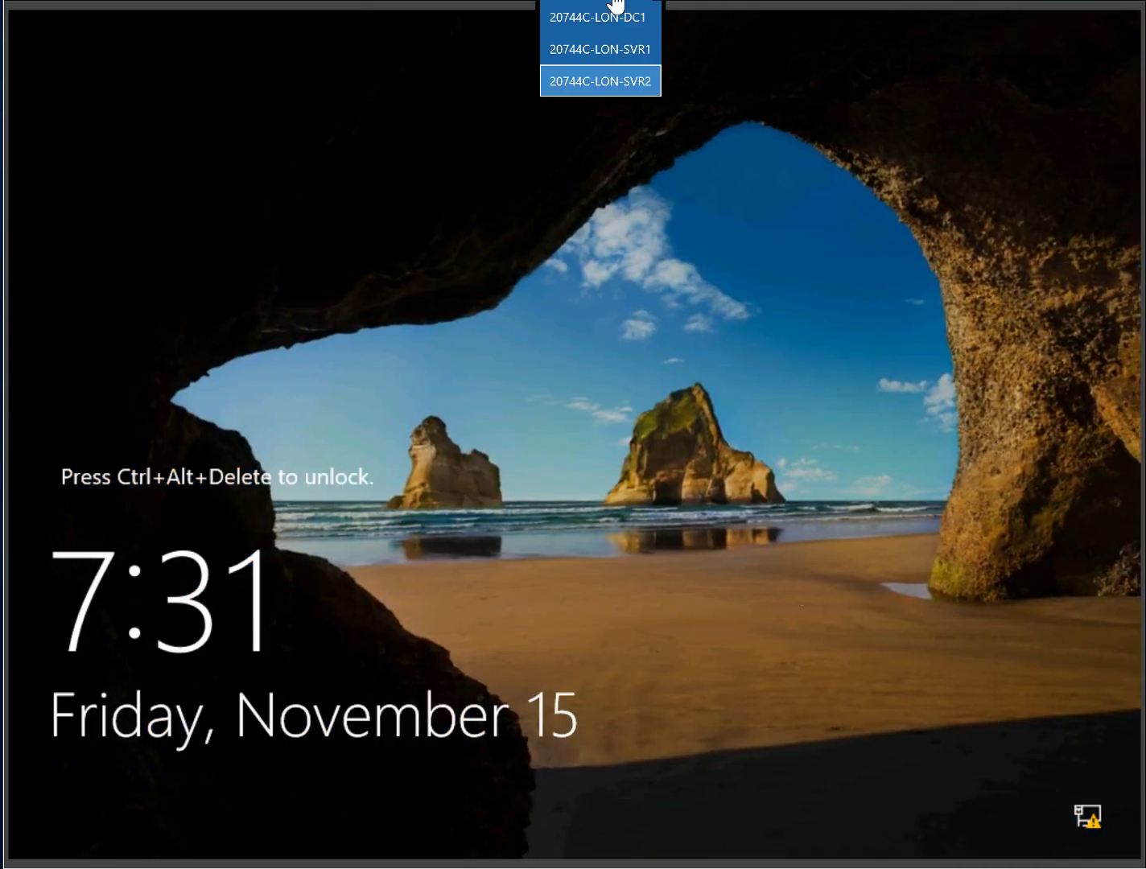
{"action": "left_click", "coordinate": [617, 22]}
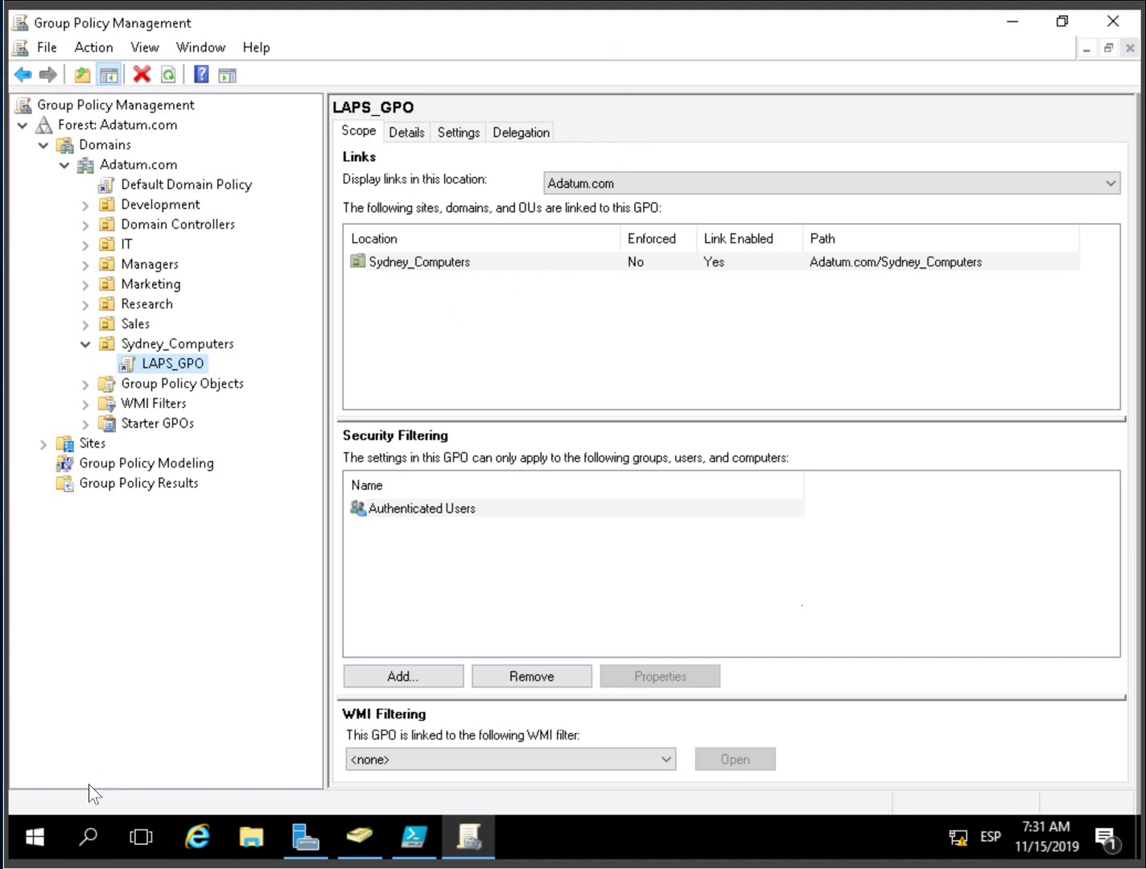
{"action": "left_click", "coordinate": [33, 838]}
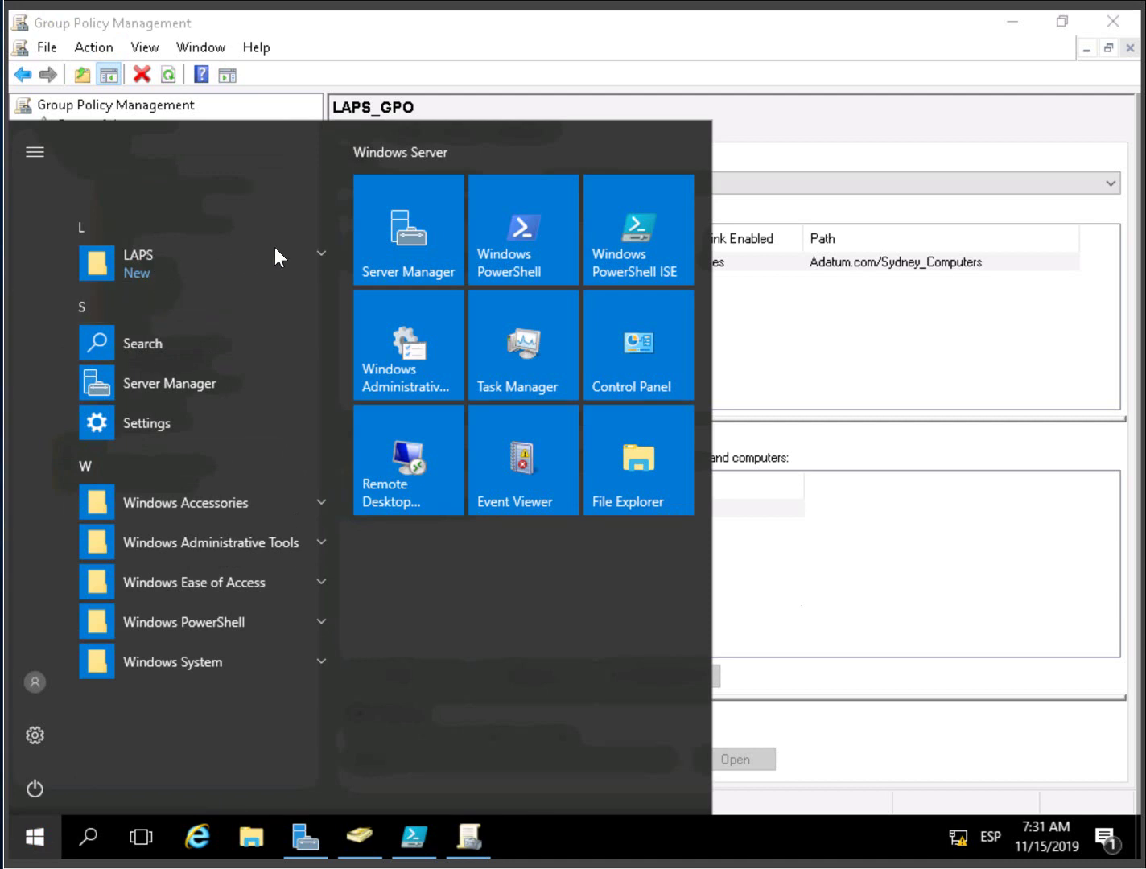
{"action": "left_click", "coordinate": [28, 675]}
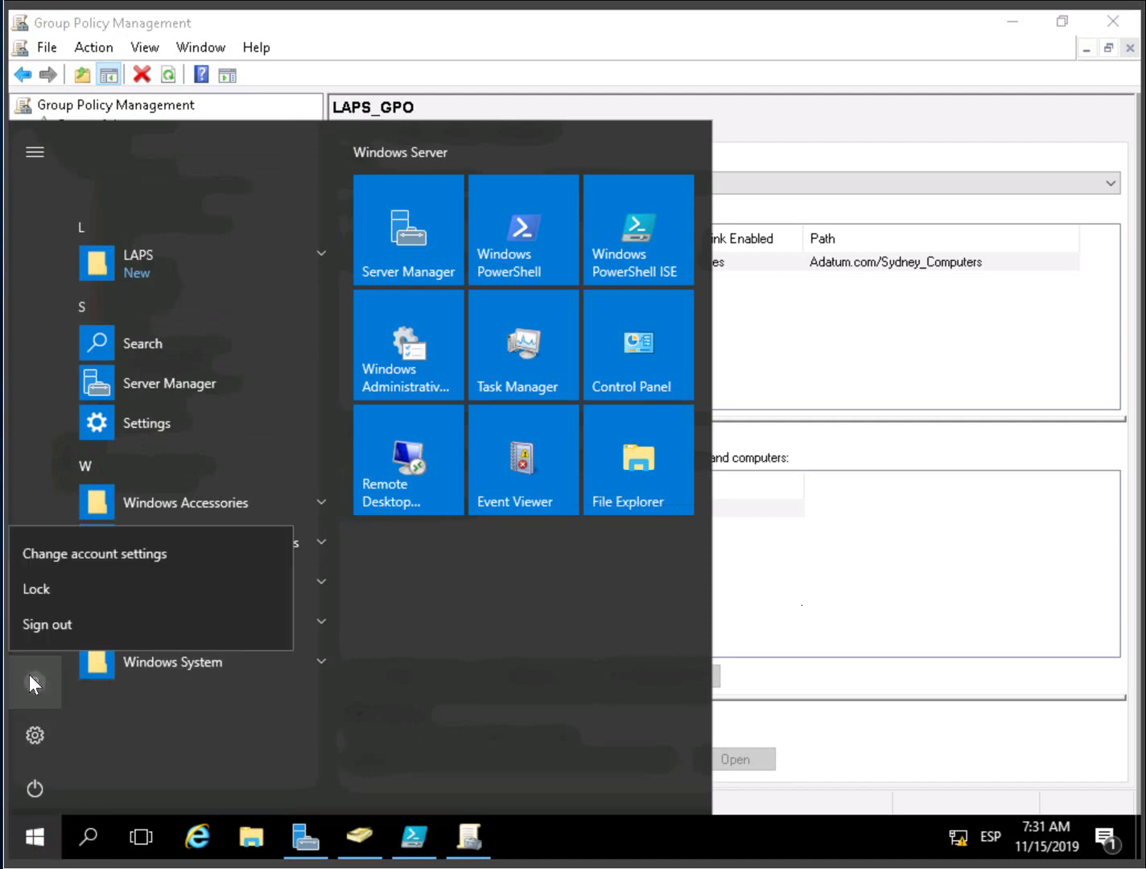
{"action": "left_click", "coordinate": [58, 626]}
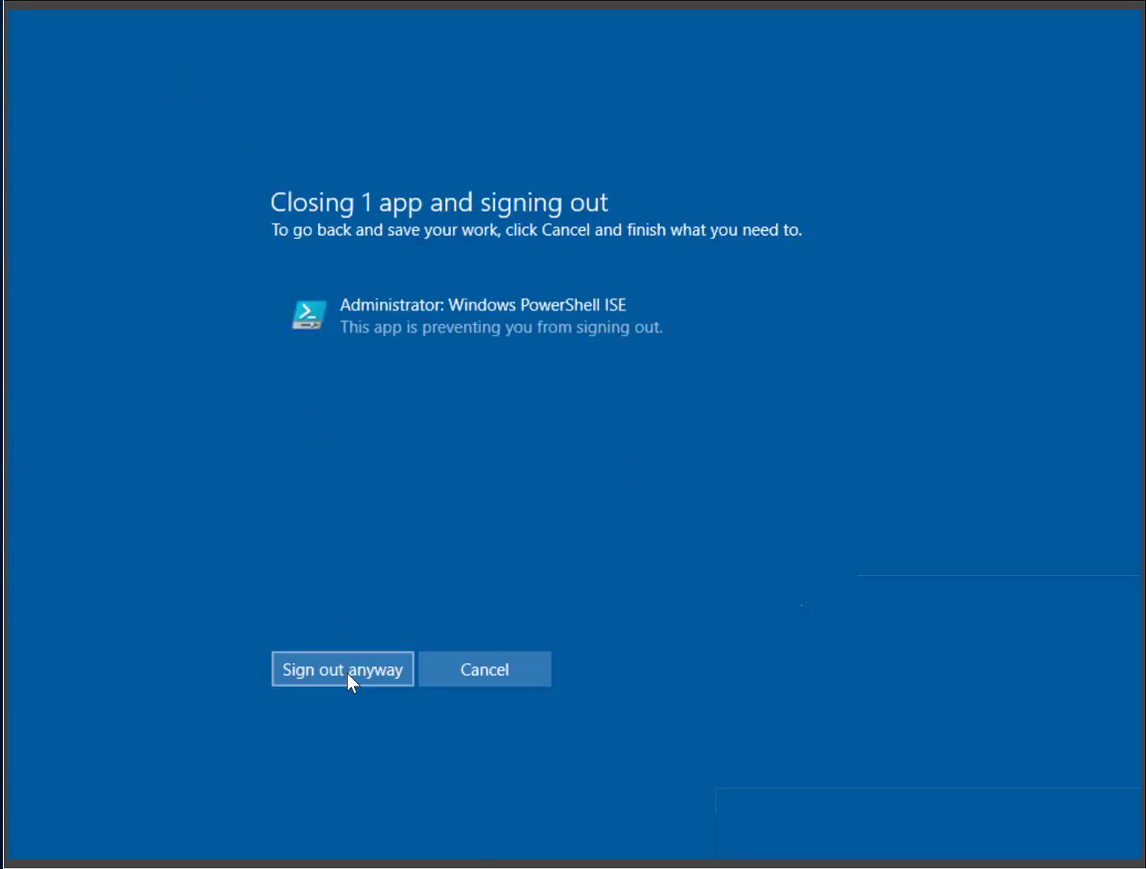
- Force the sign-out despite PowerShell ISE and send Ctrl+Alt+Delete to reach sign-in
{"action": "left_click", "coordinate": [347, 672]}
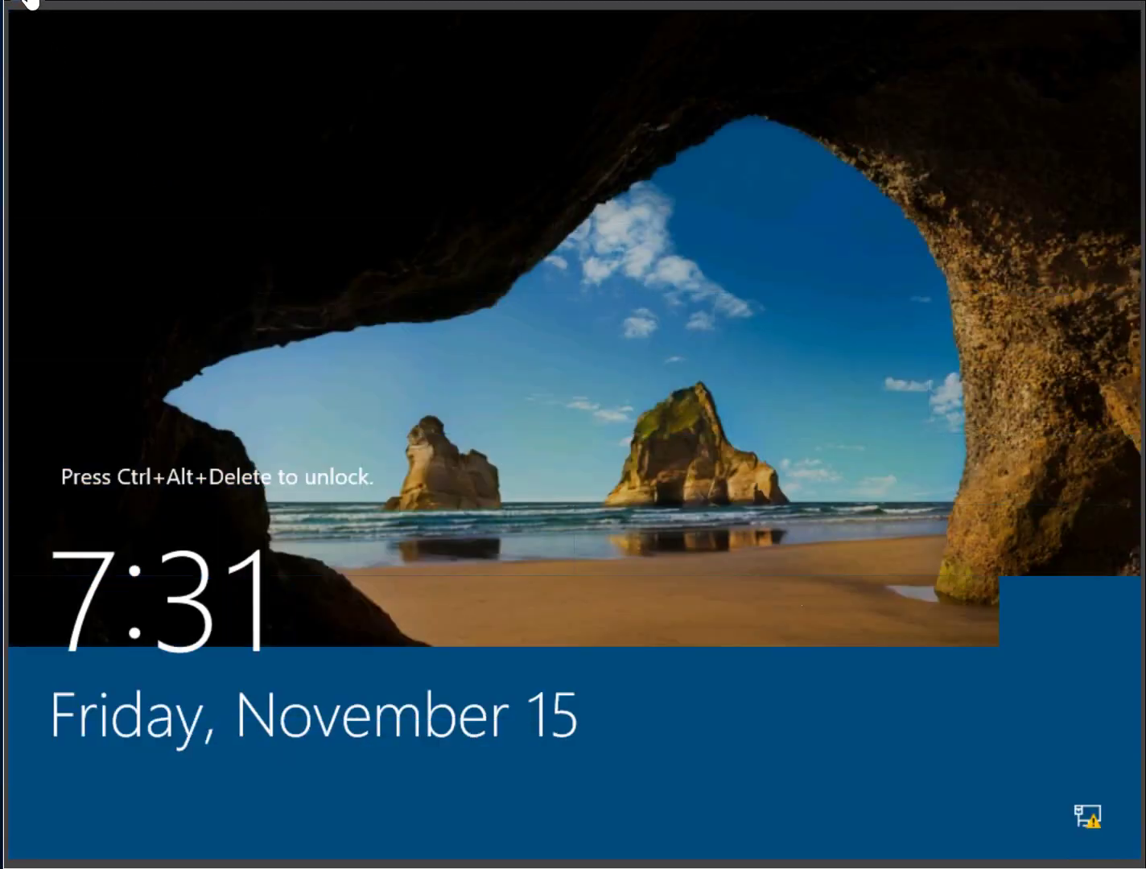
{"action": "left_click", "coordinate": [38, 19]}
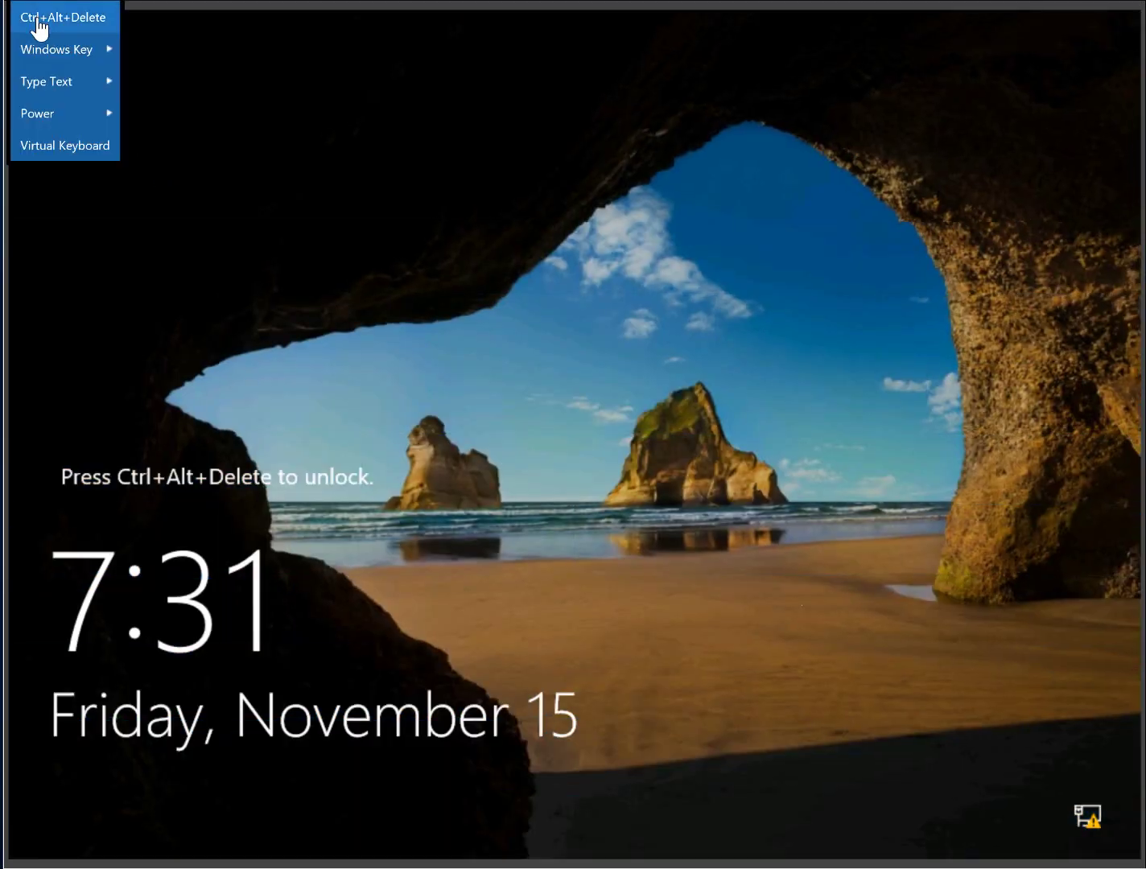
{"action": "left_click", "coordinate": [38, 18]}
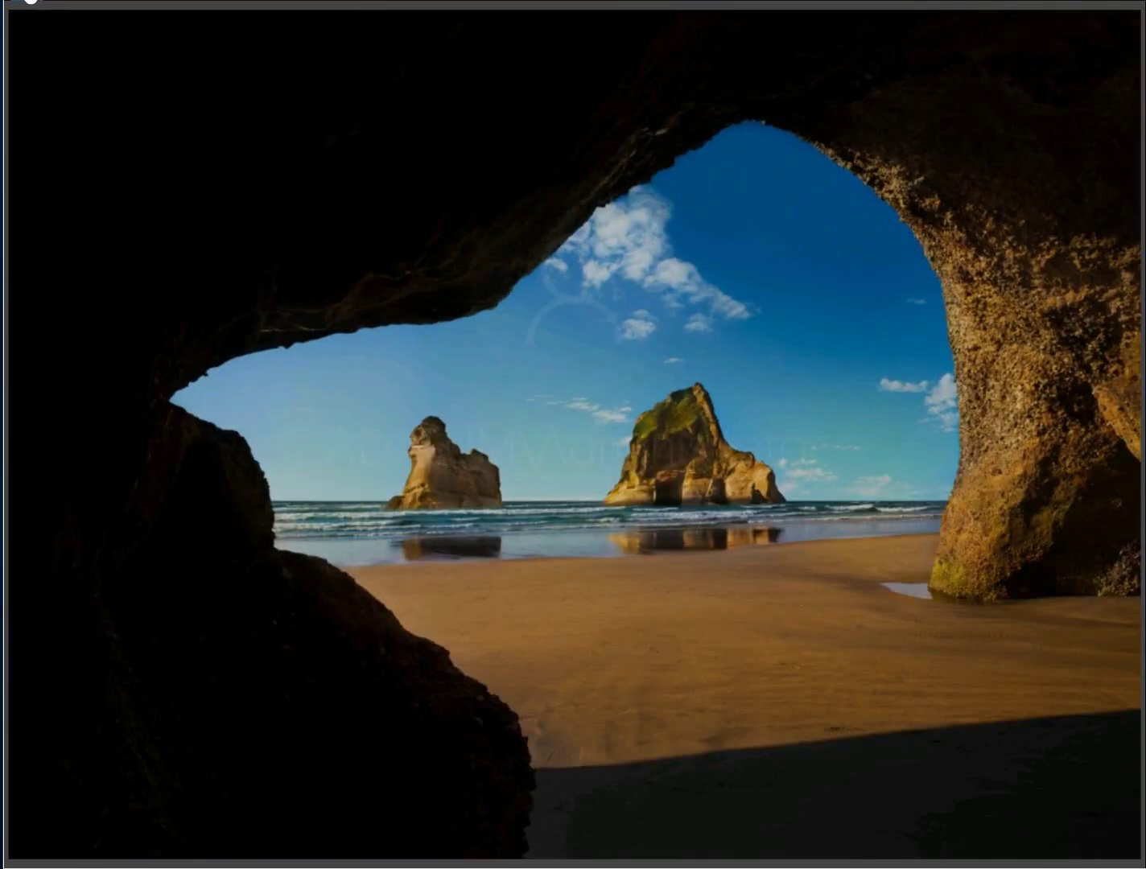
- Enter the Administrator password with Type Password and sign in to LON-DC1
{"action": "left_click", "coordinate": [30, 2]}
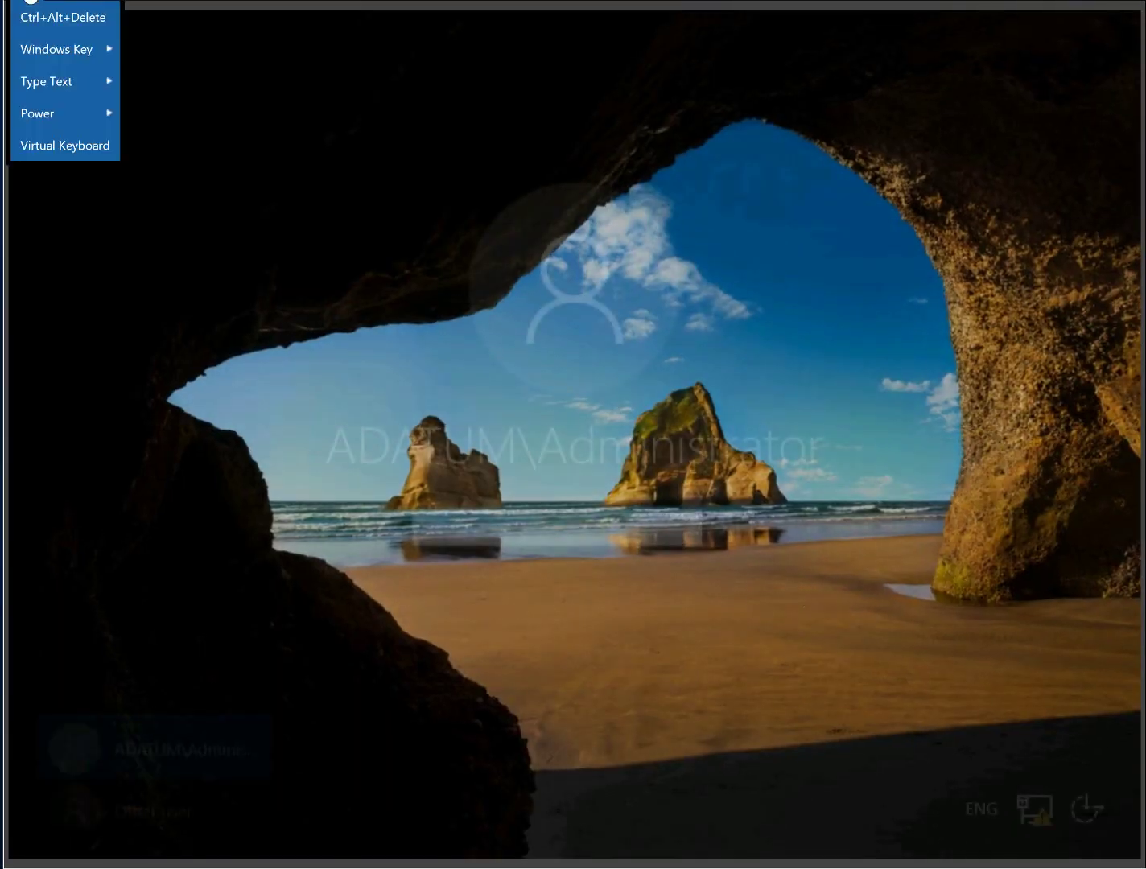
{"action": "mouse_move", "coordinate": [43, 86]}
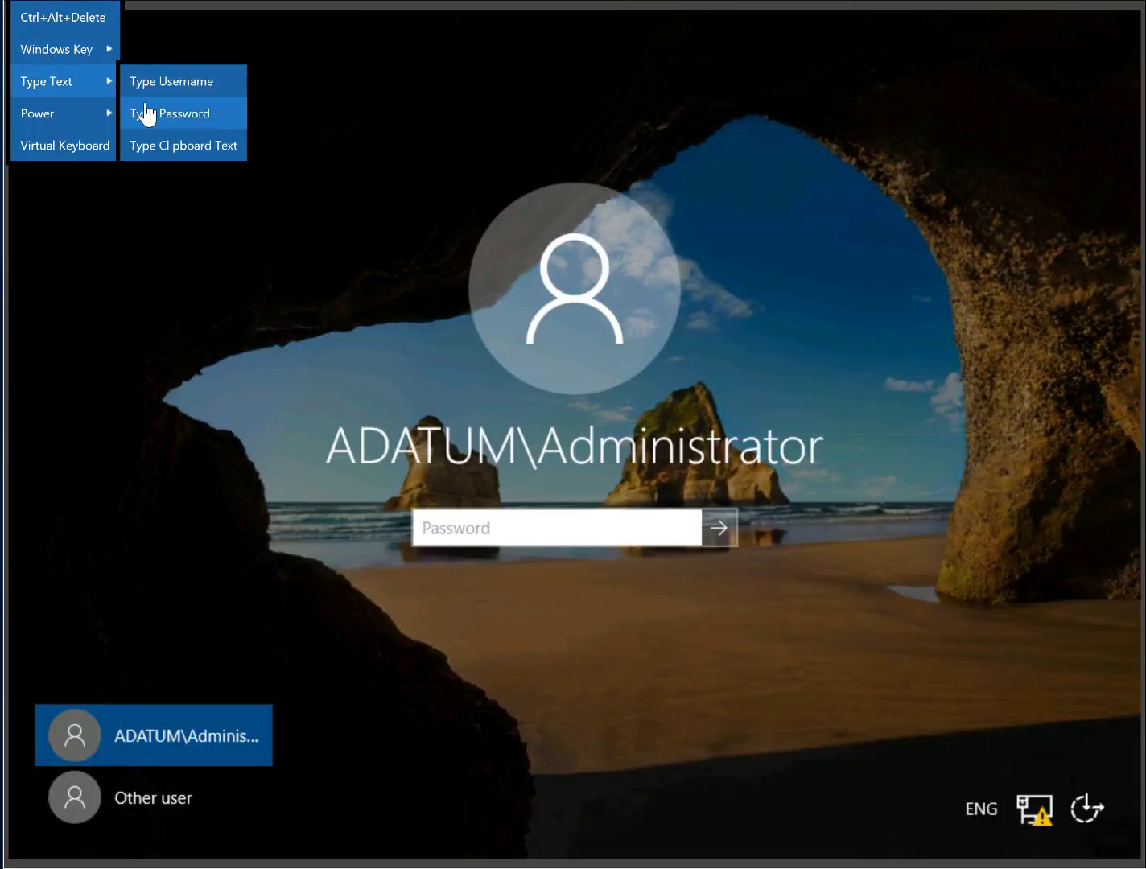
{"action": "left_click", "coordinate": [142, 114]}
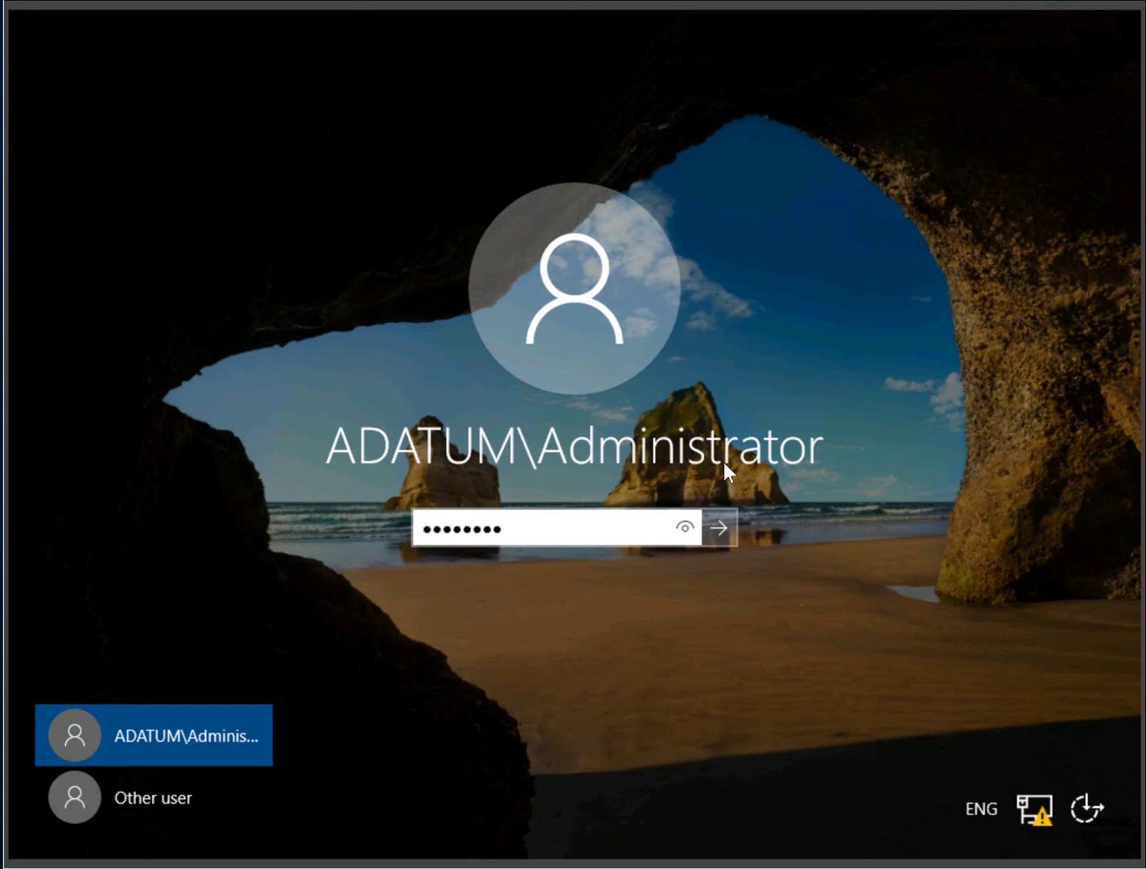
{"action": "left_click", "coordinate": [713, 532]}
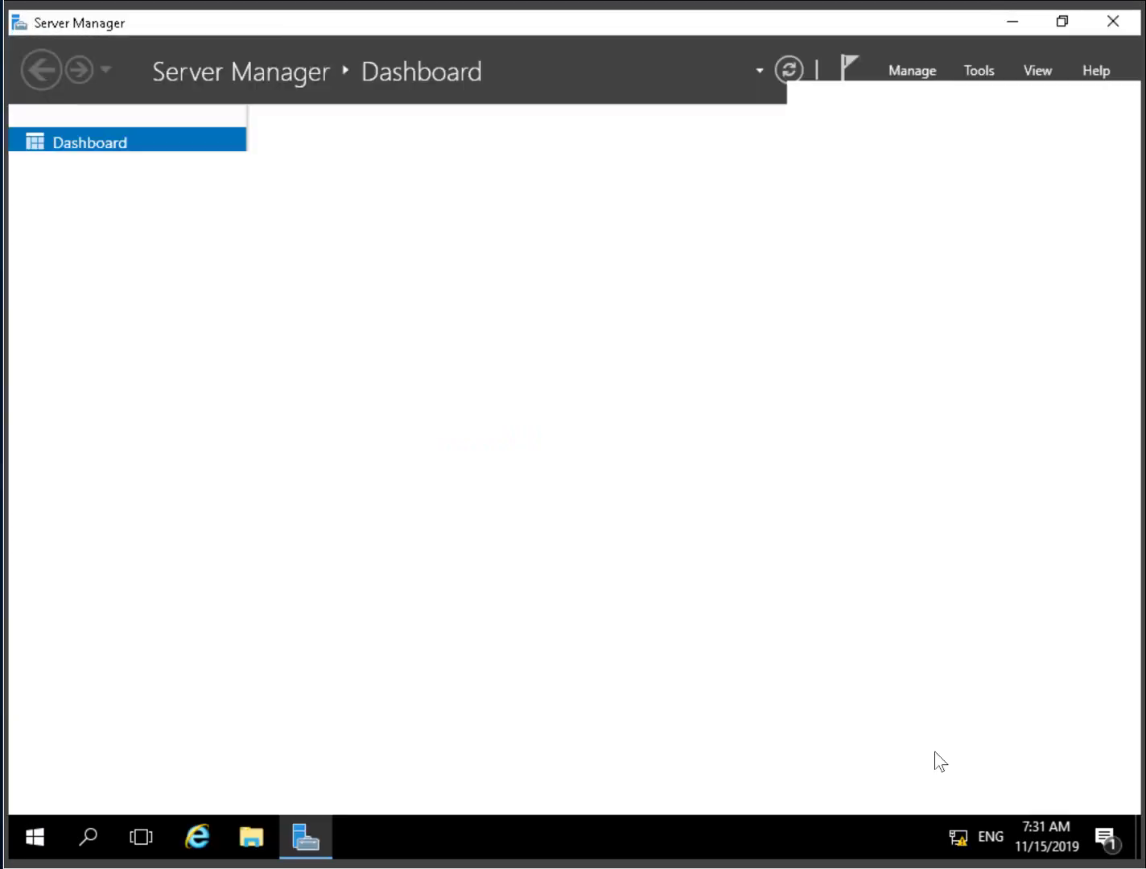
- Change the input language from ENG (United States) to Spanish (Spain) via the taskbar indicator
{"action": "left_click", "coordinate": [991, 838]}
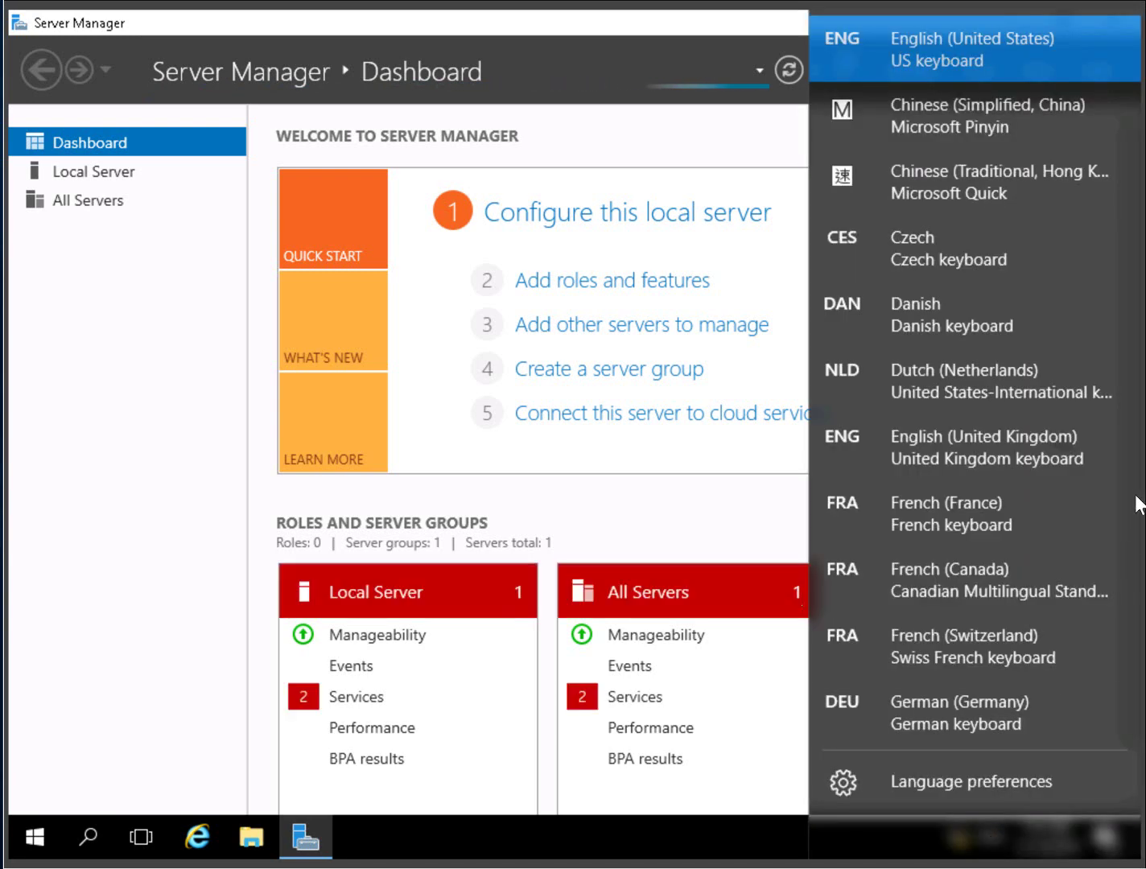
{"action": "scroll", "coordinate": [1136, 531], "scroll_direction": "down", "scroll_amount": 3}
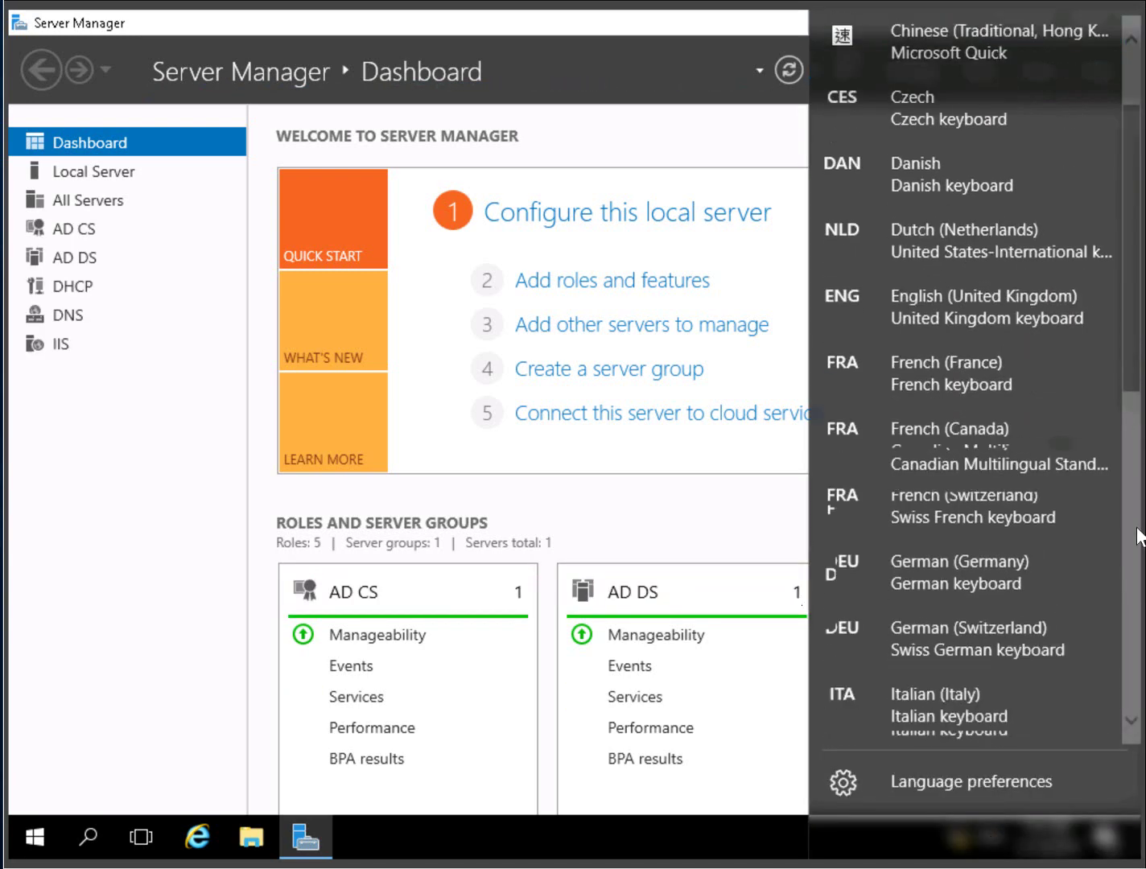
{"action": "scroll", "coordinate": [1140, 575], "scroll_direction": "down", "scroll_amount": 5}
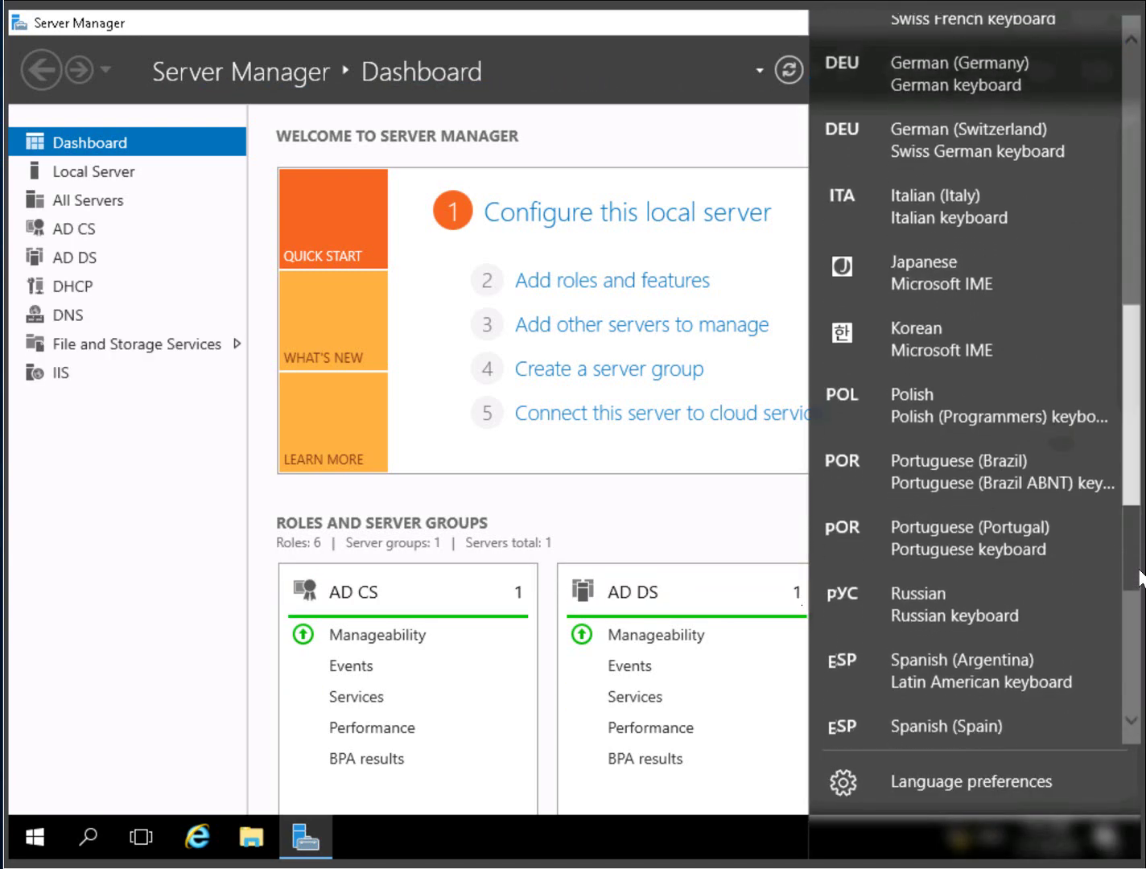
{"action": "scroll", "coordinate": [972, 735], "scroll_direction": "down", "scroll_amount": 1}
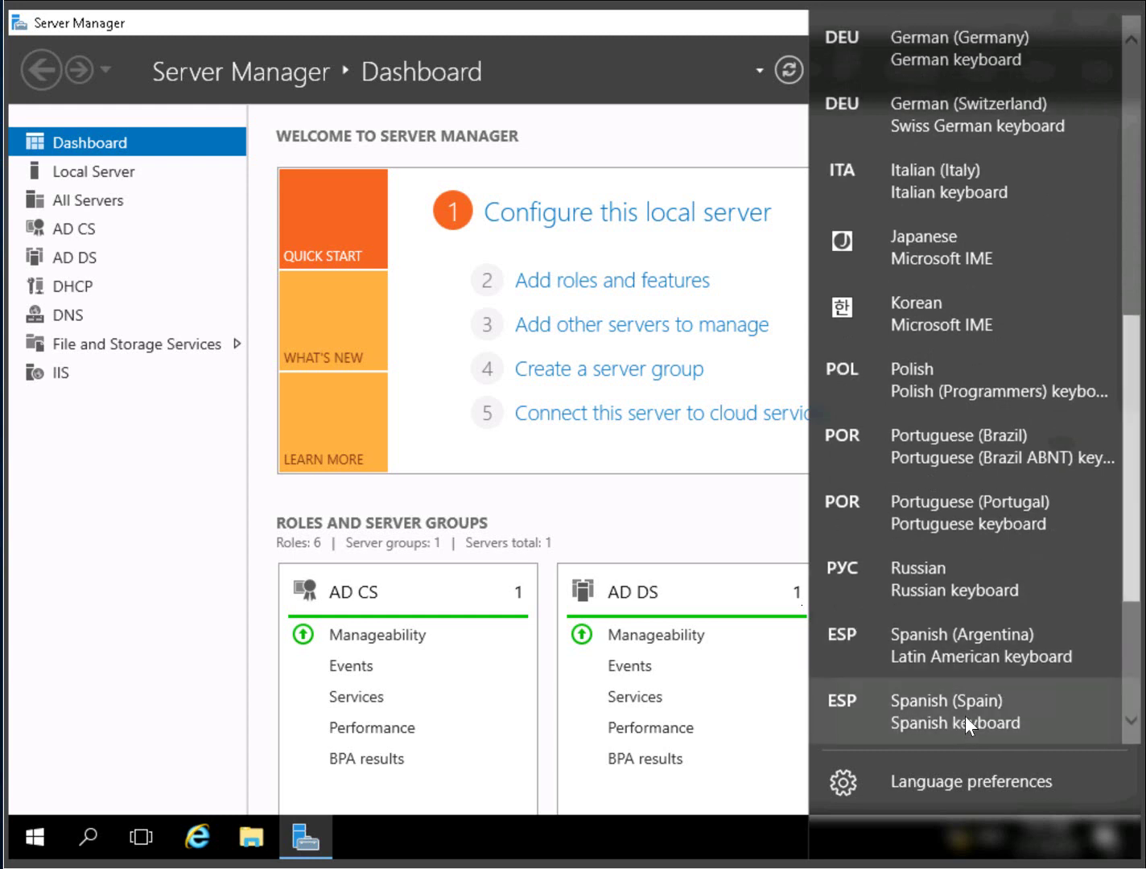
{"action": "left_click", "coordinate": [966, 715]}
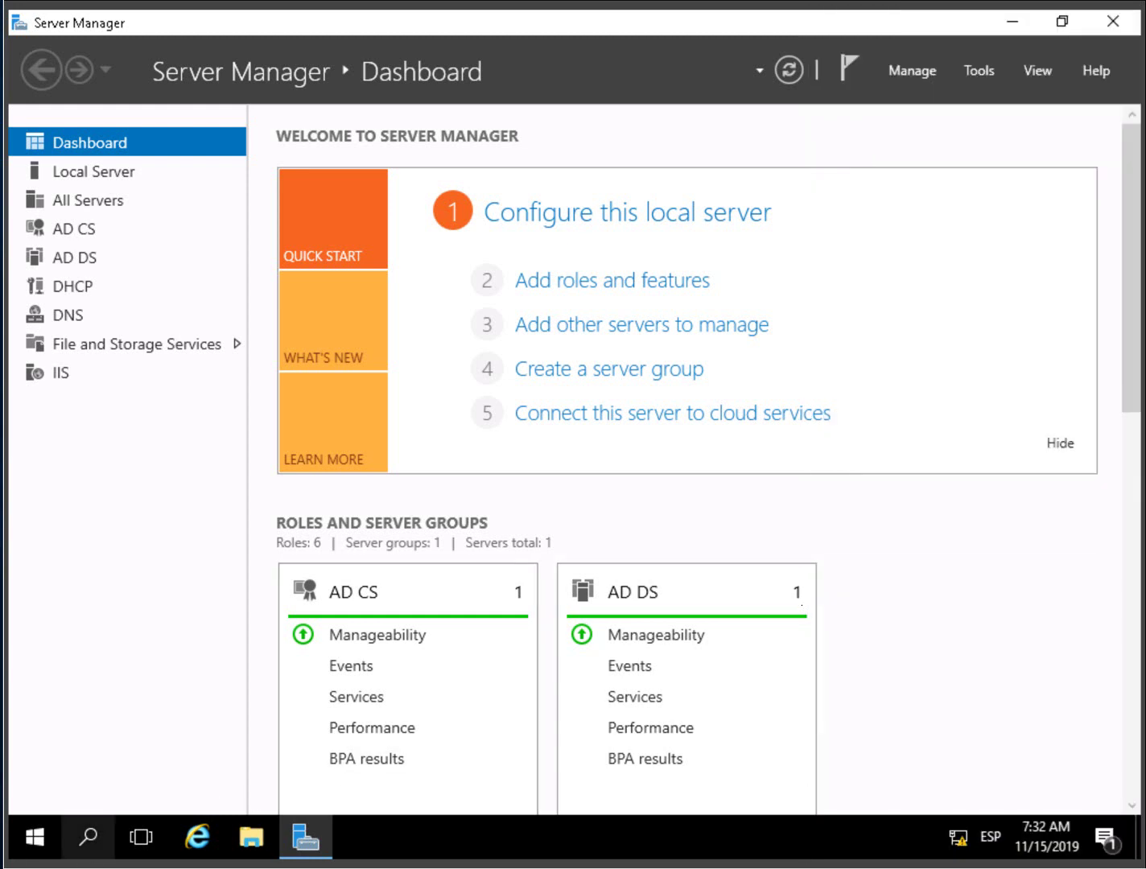
- Launch LAPS UI and search LON-SVR2 to show its password and 12/15/2019 expiry
{"action": "left_click", "coordinate": [28, 849]}
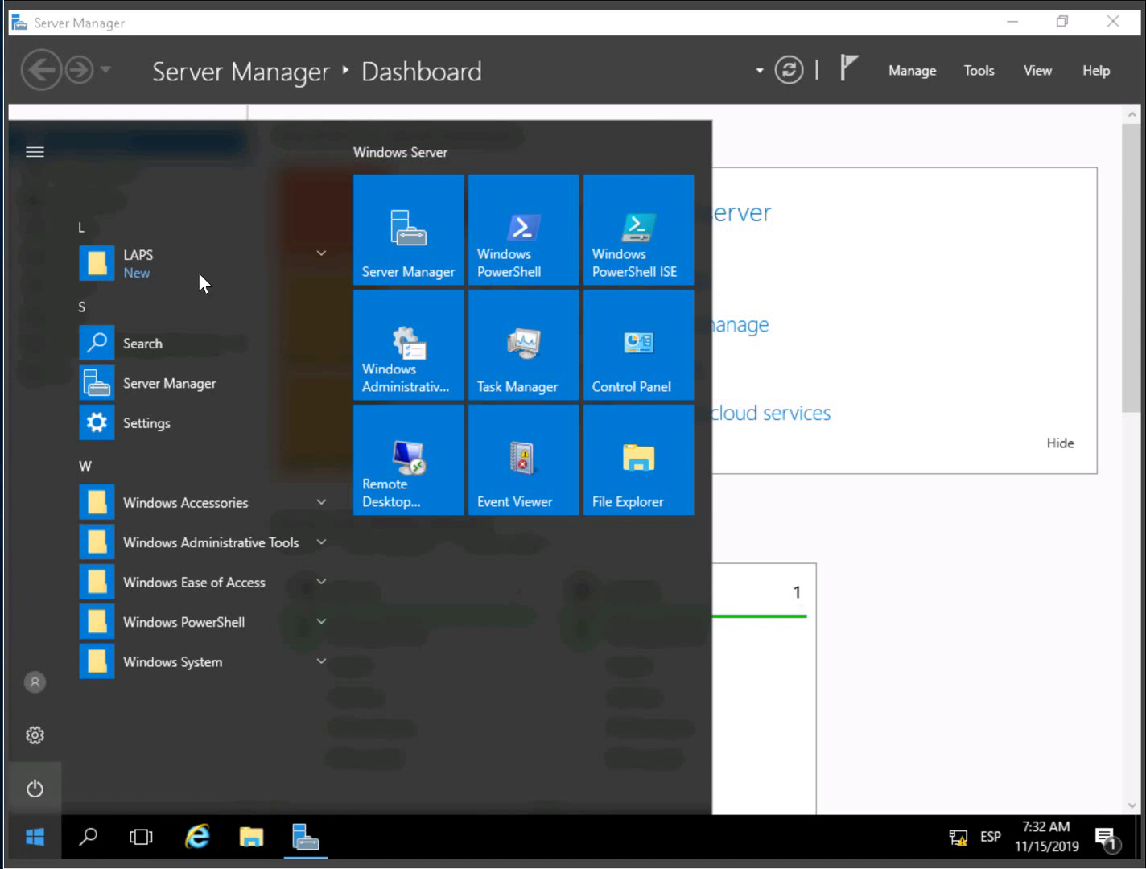
{"action": "left_click", "coordinate": [187, 262]}
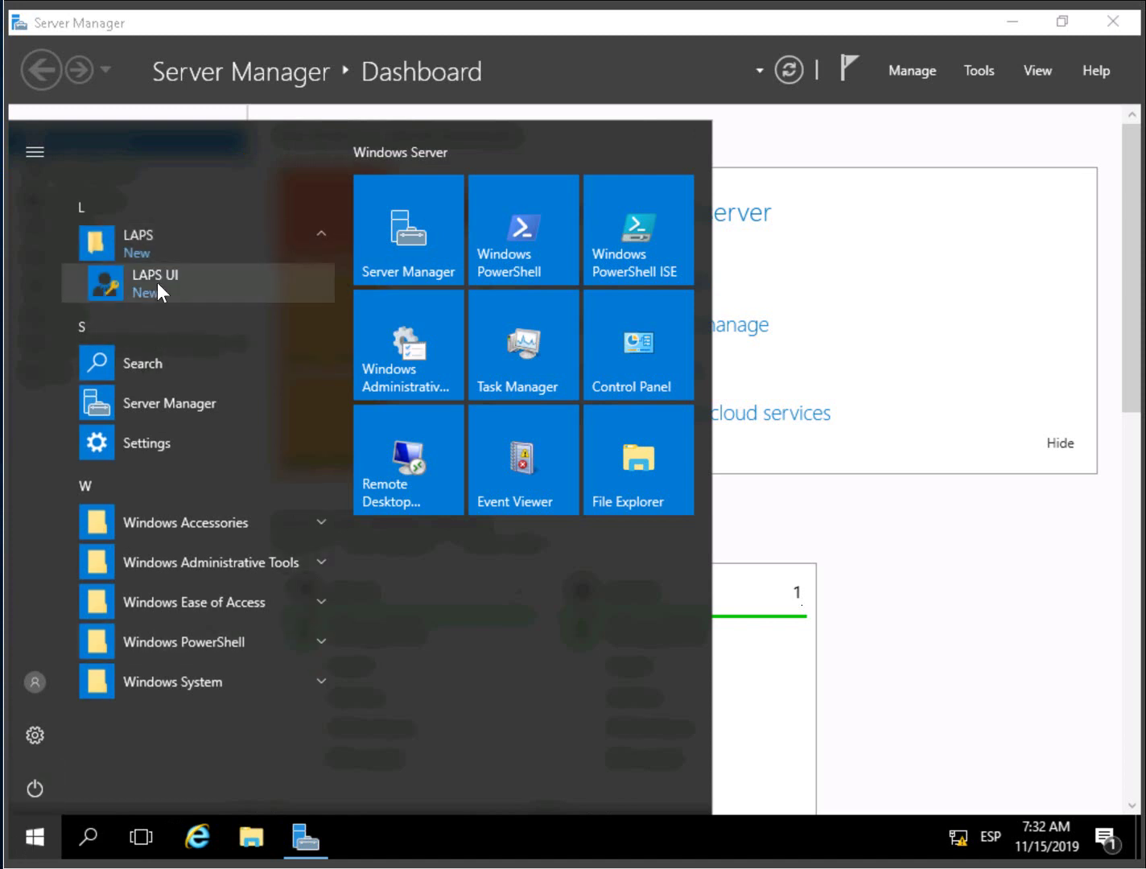
{"action": "left_click", "coordinate": [157, 283]}
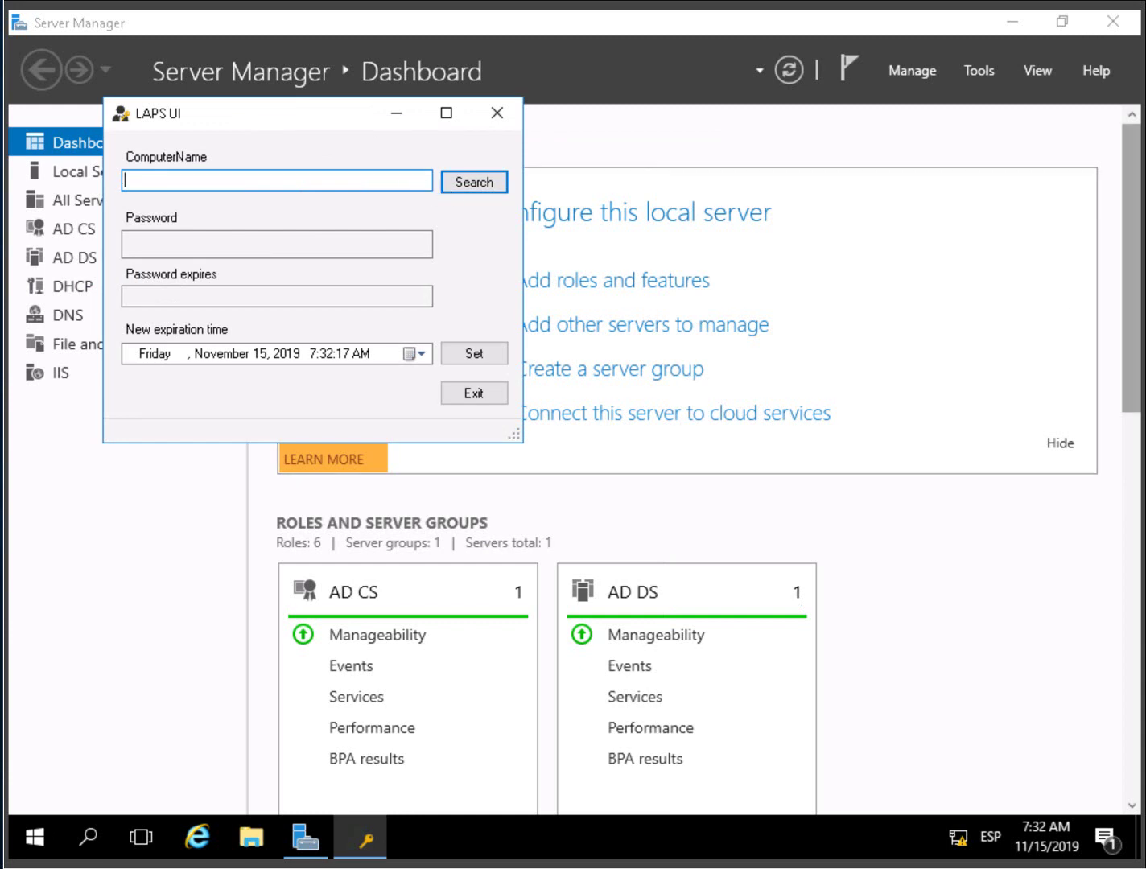
{"action": "type", "text": "LON-SVR2"}
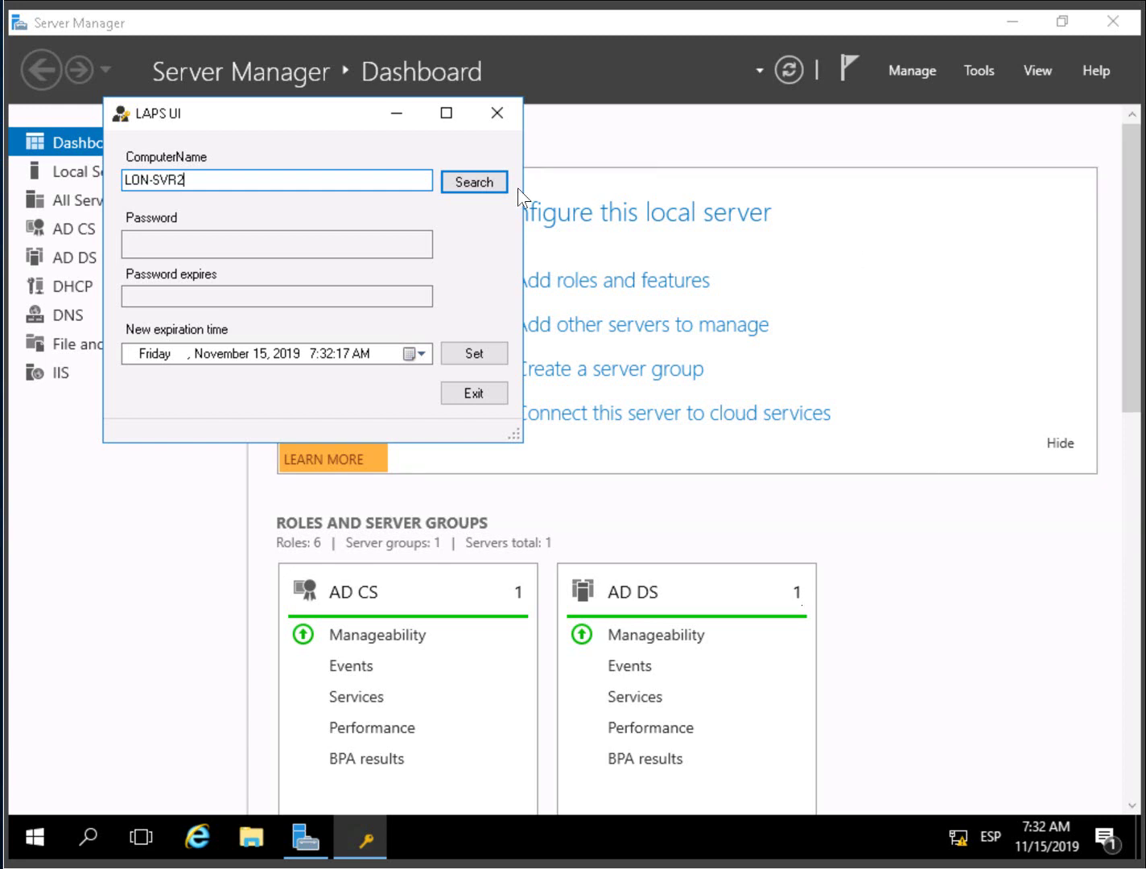
{"action": "left_click", "coordinate": [474, 182]}
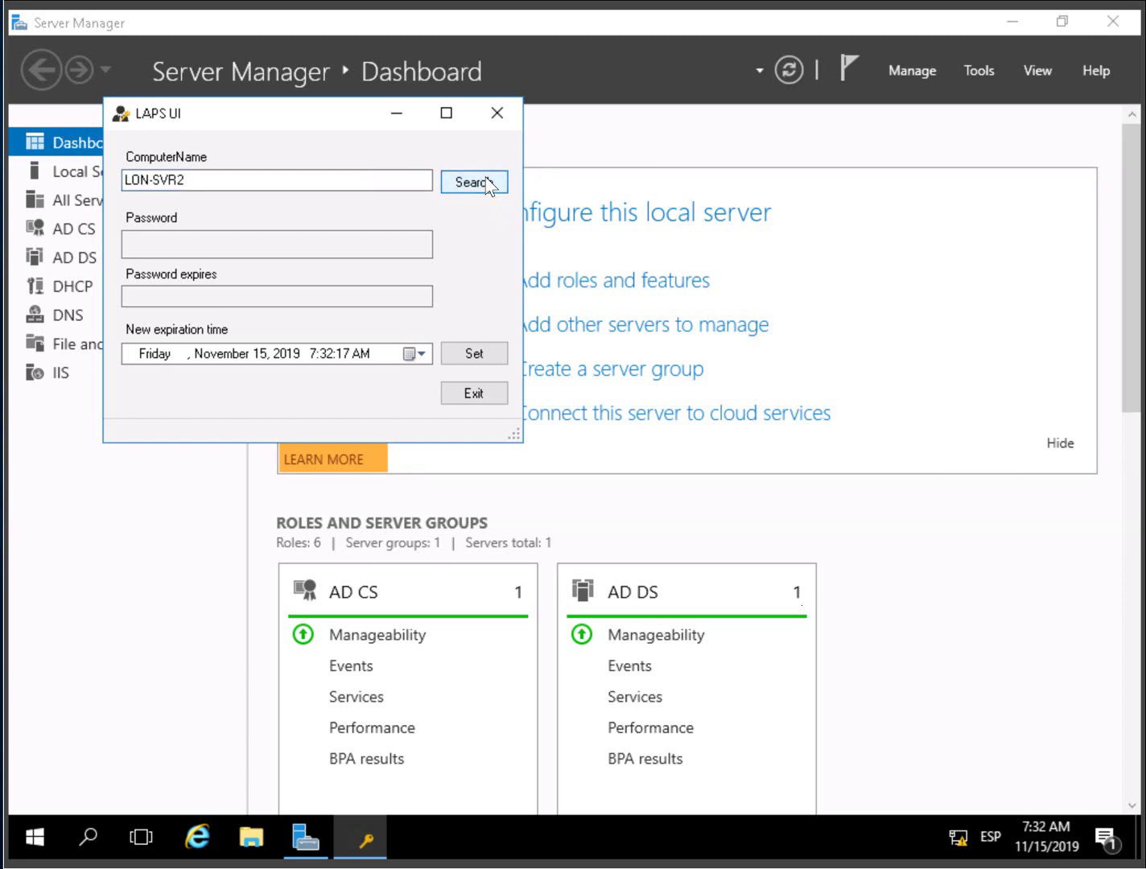
{"action": "left_click", "coordinate": [350, 251]}
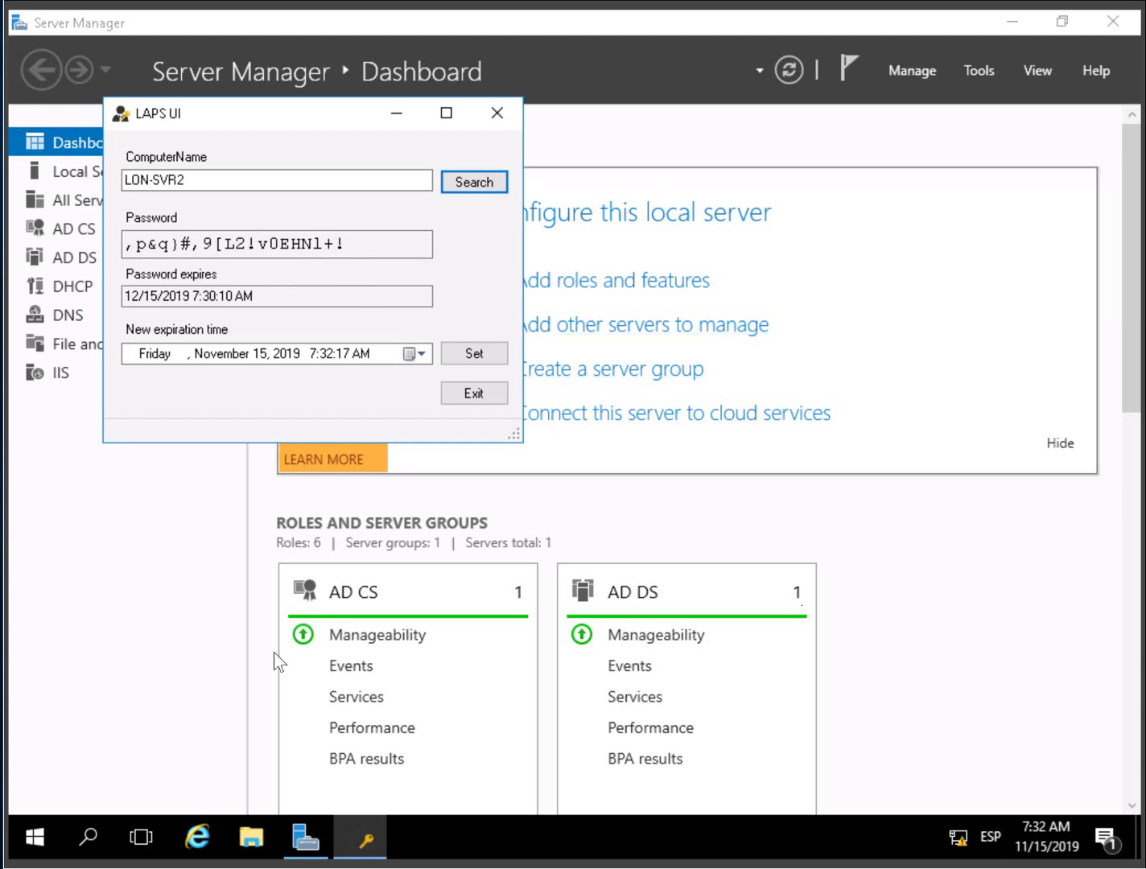
- Run Get-AdmPwdPassword LON-SVR2 | Out-Gridview in a maximized elevated PowerShell console
{"action": "right_click", "coordinate": [33, 840]}
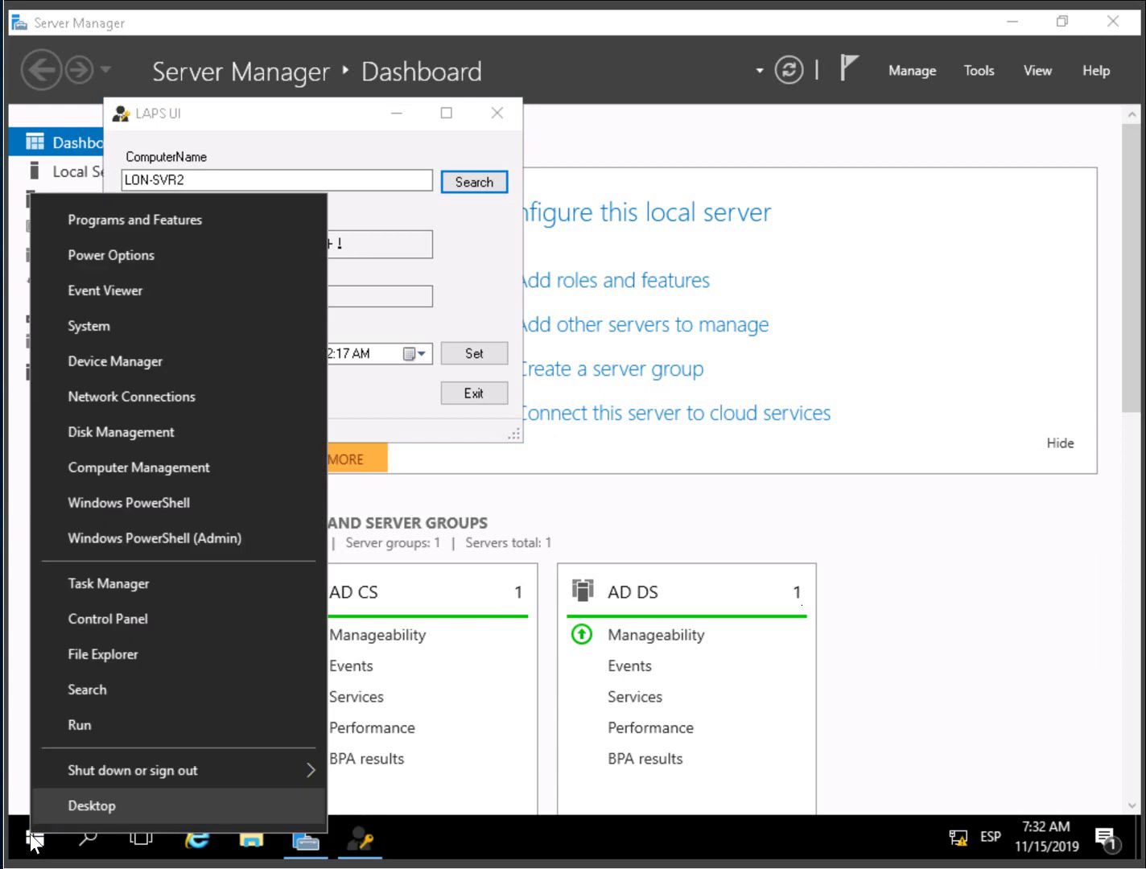
{"action": "left_click", "coordinate": [202, 544]}
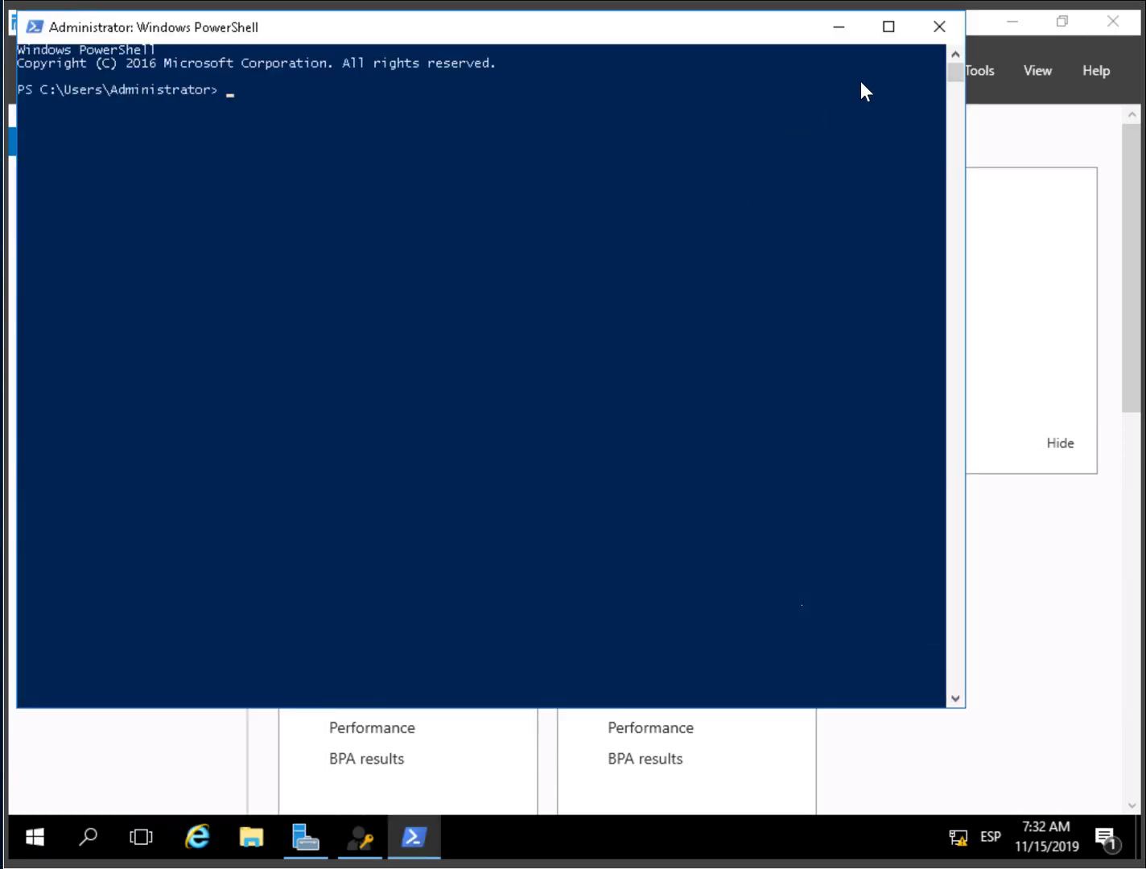
{"action": "left_click", "coordinate": [888, 26]}
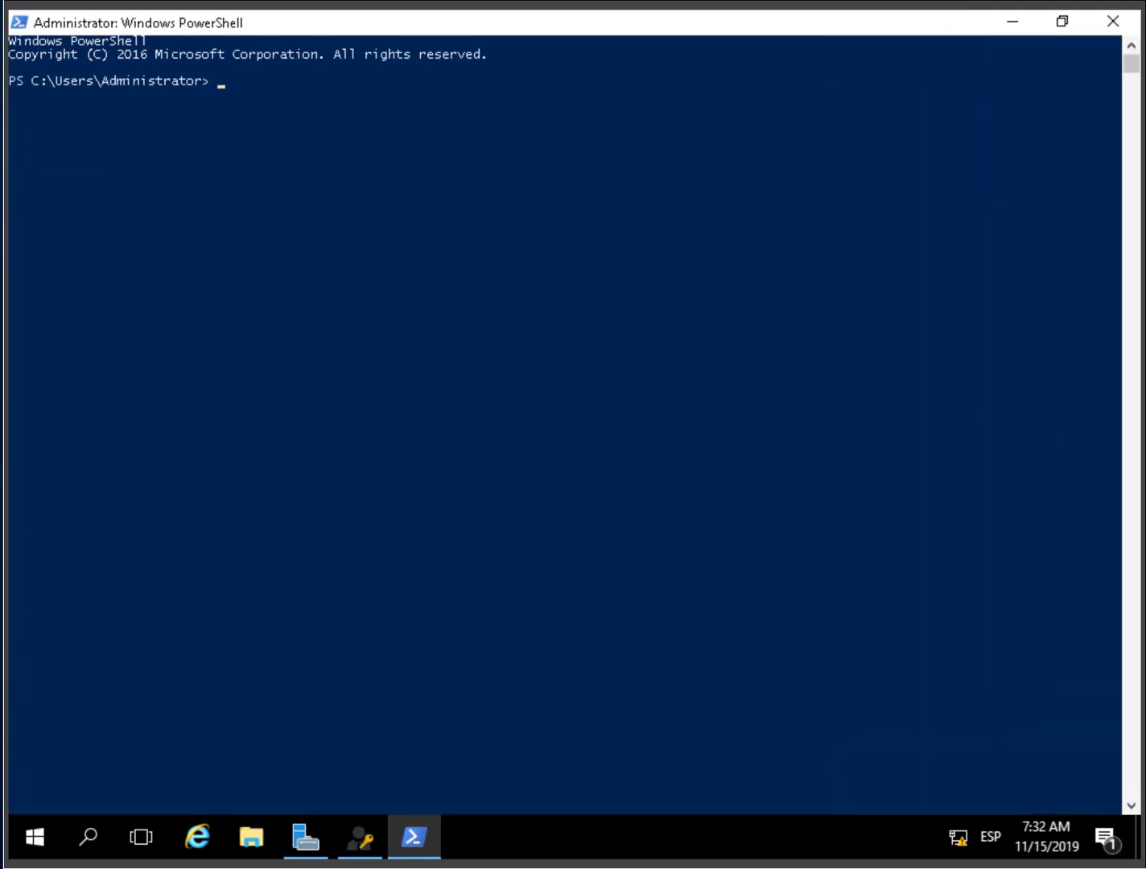
{"action": "type", "text": "Get-AdmPwdPassword LON-SVR2 | Out-Gridview"}
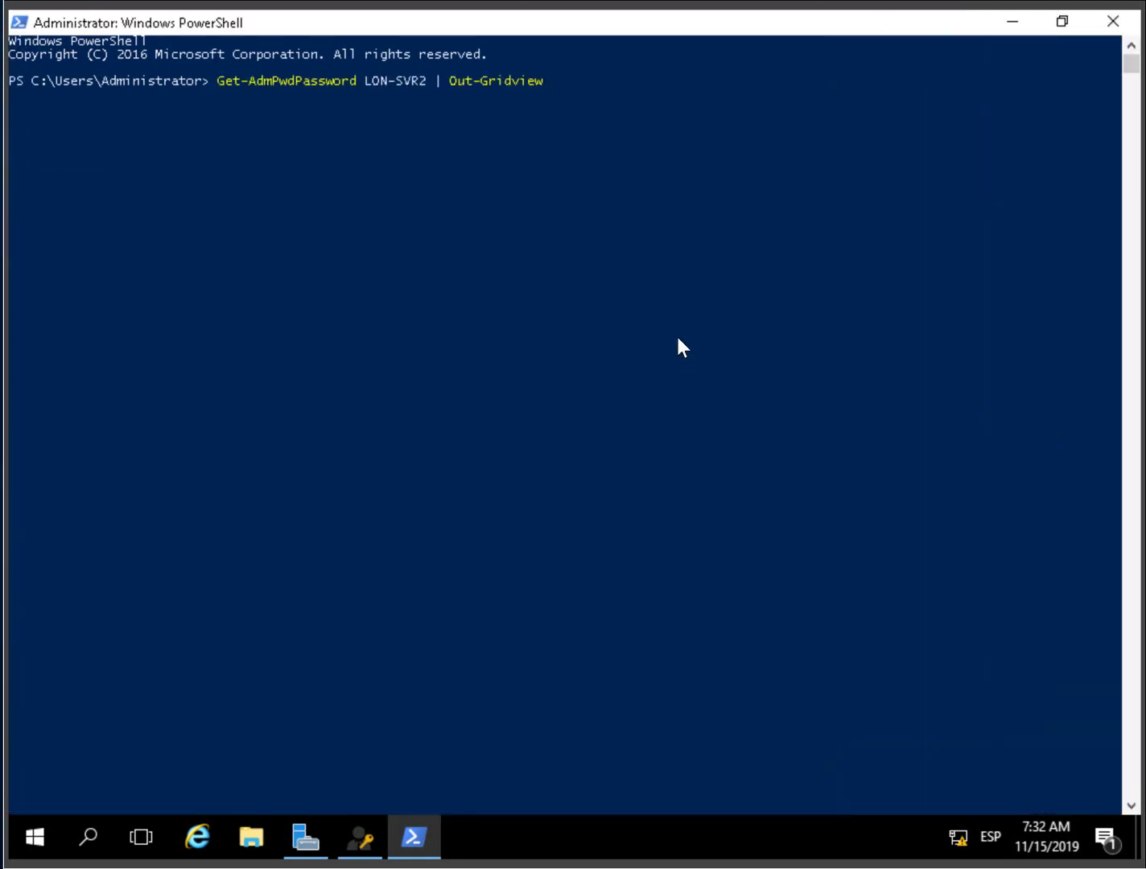
{"action": "key", "text": "Return"}
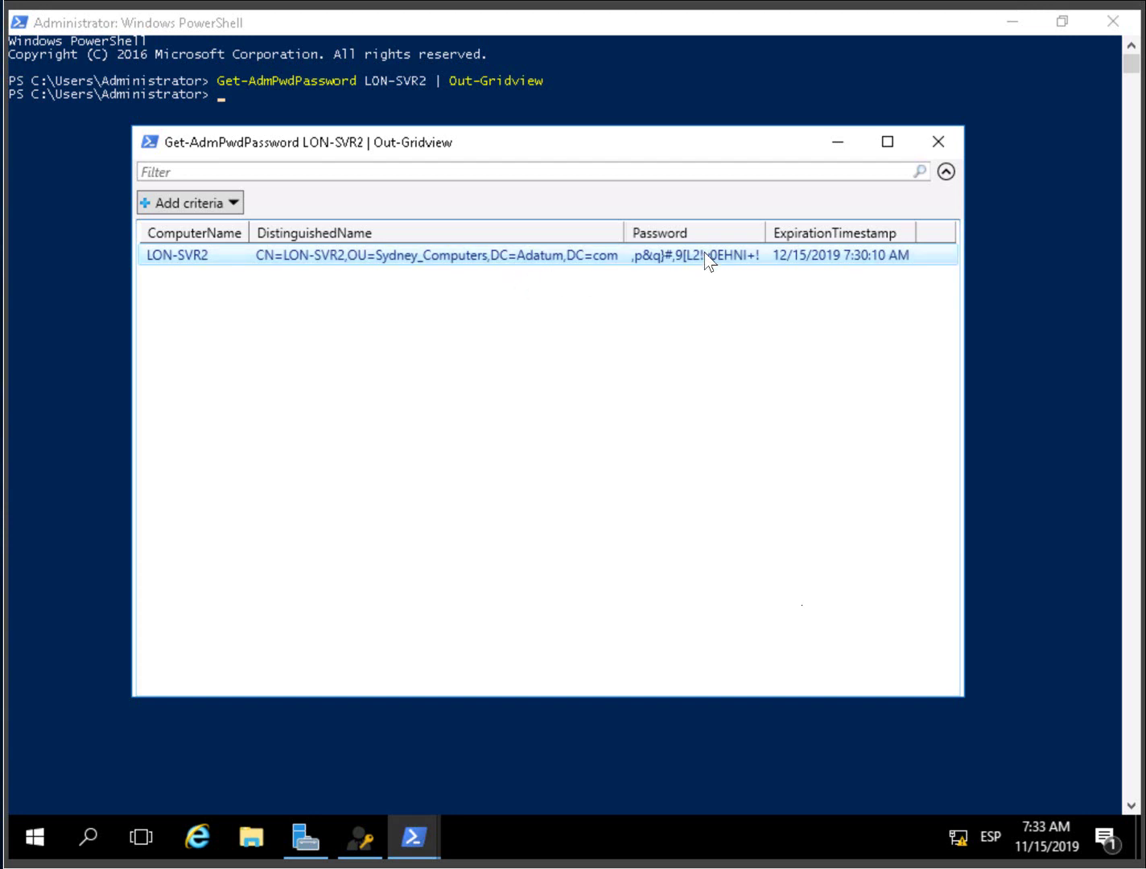
{"action": "left_click", "coordinate": [1013, 21]}
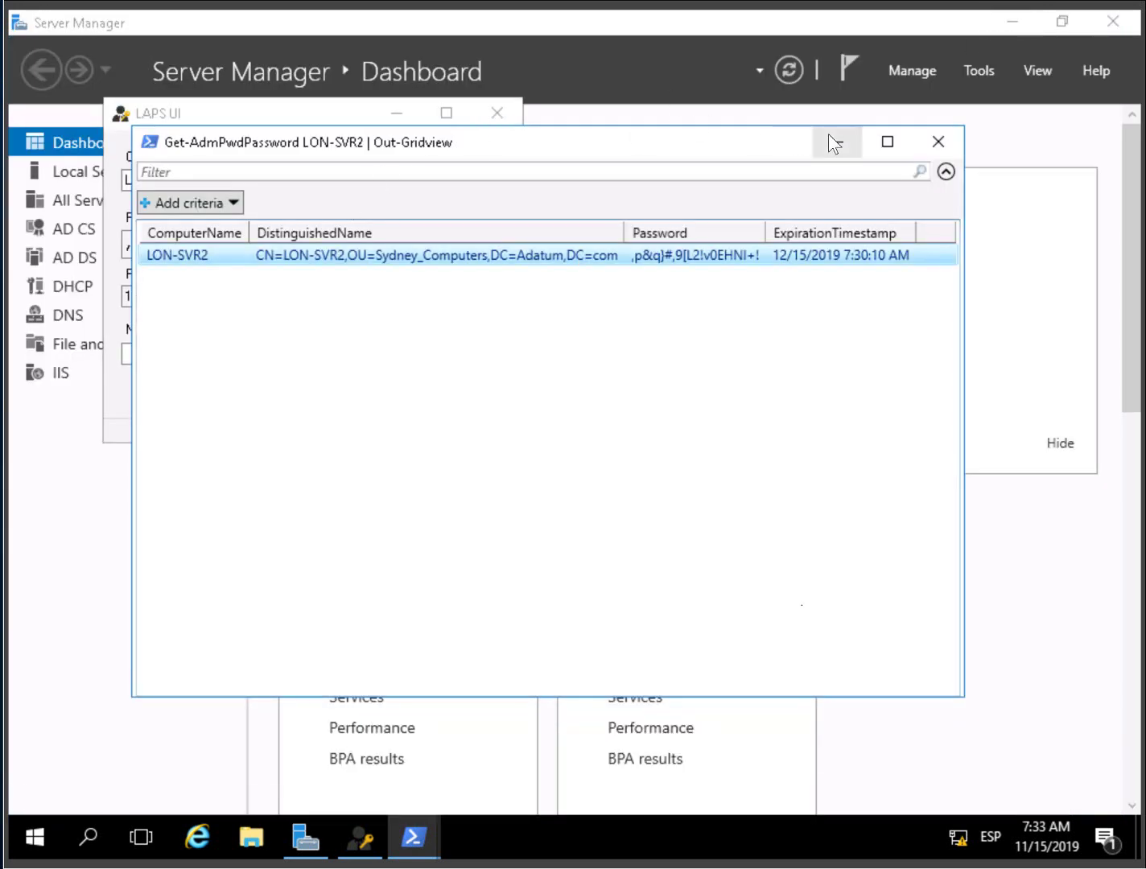
- Copy LON-SVR2's retrieved password from the LAPS UI Password field
{"action": "left_click", "coordinate": [830, 137]}
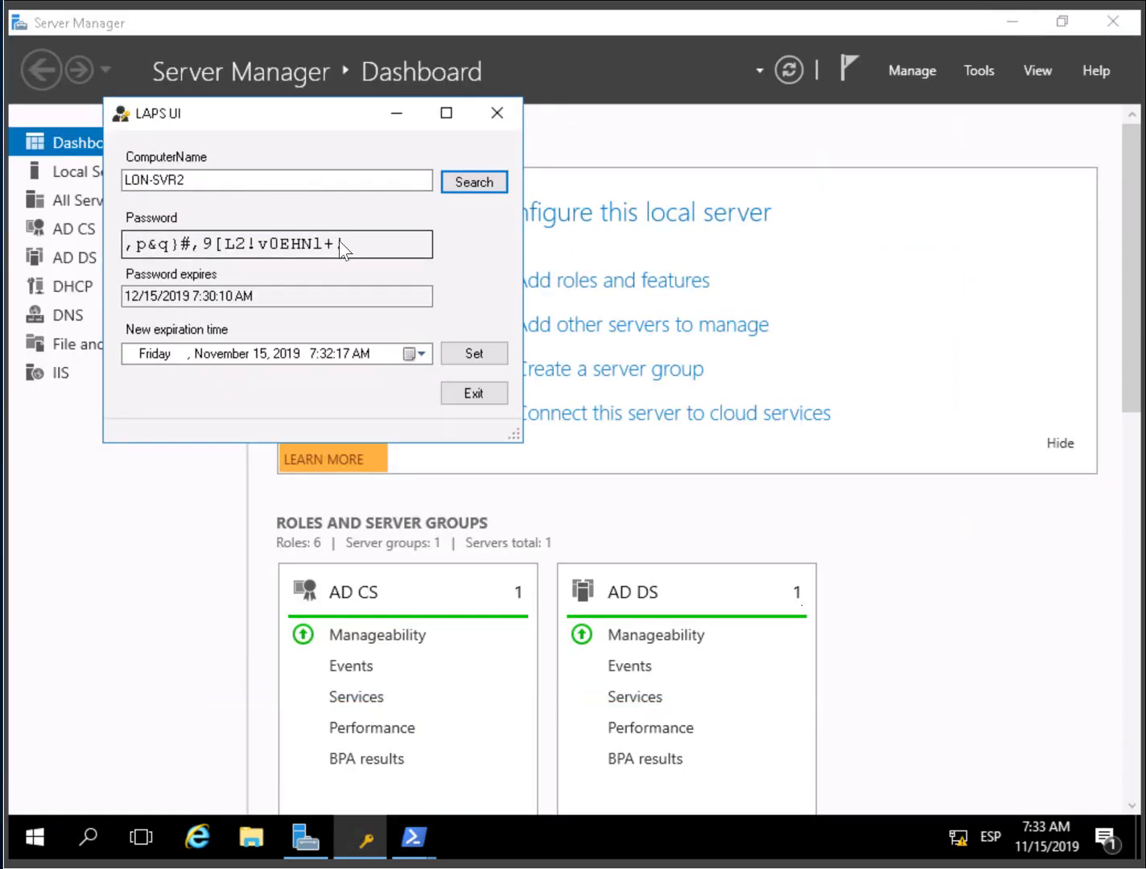
{"action": "left_click_drag", "start_coordinate": [347, 244], "coordinate": [154, 243]}
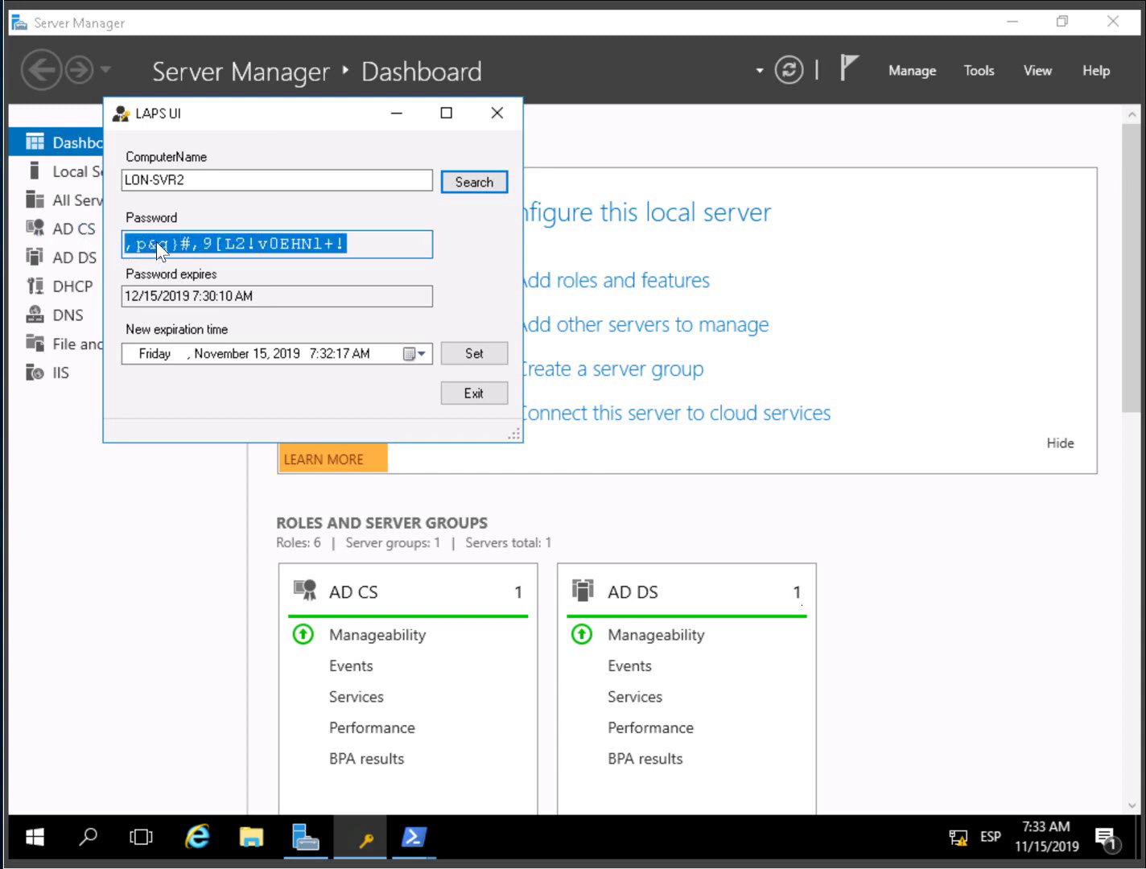
{"action": "right_click", "coordinate": [158, 244]}
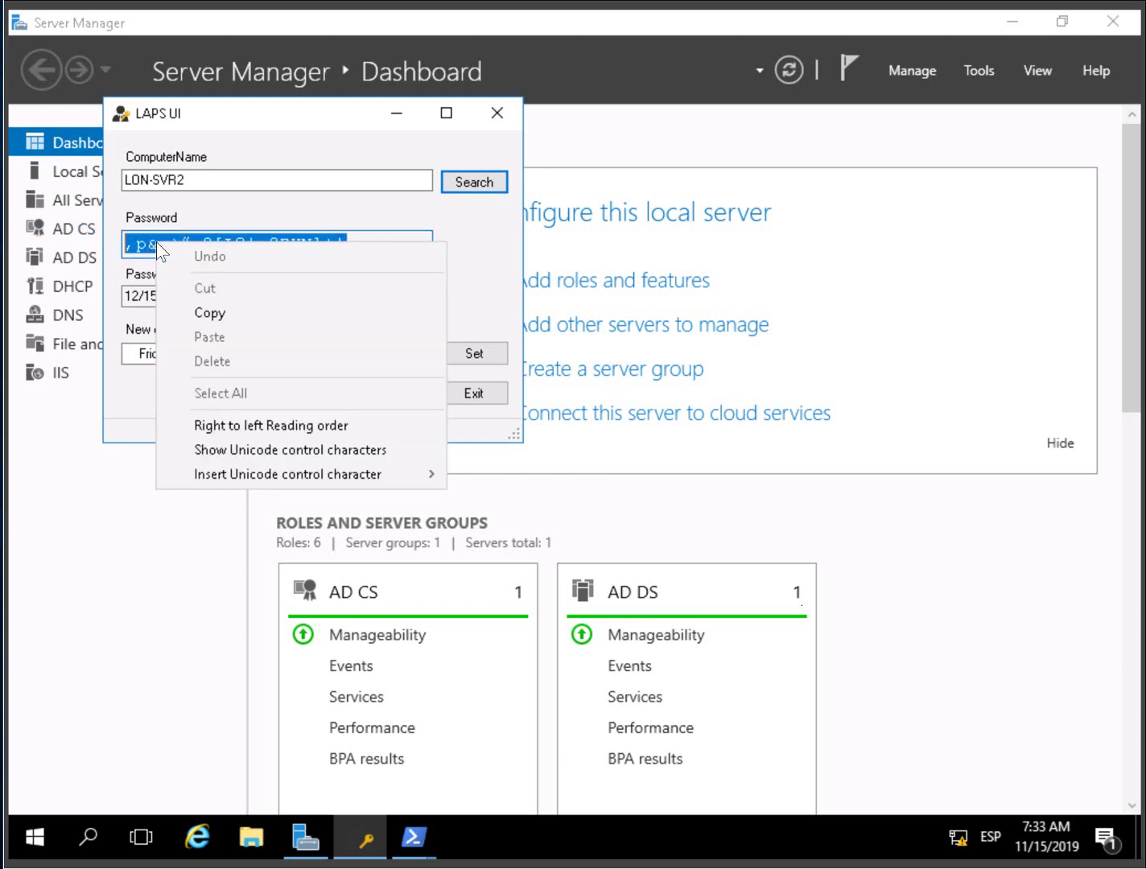
{"action": "left_click", "coordinate": [231, 322]}
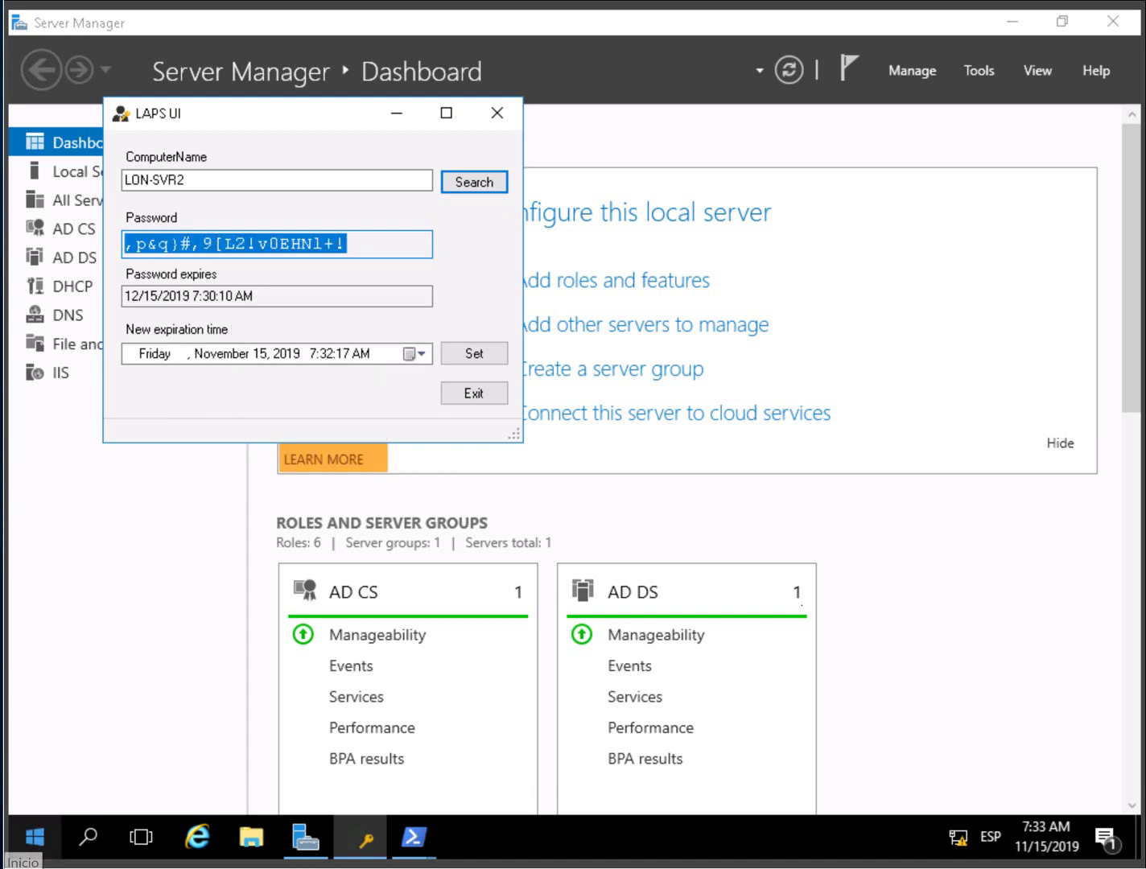
- Open a blank Notepad document and move it below the LAPS UI window
{"action": "left_click", "coordinate": [37, 846]}
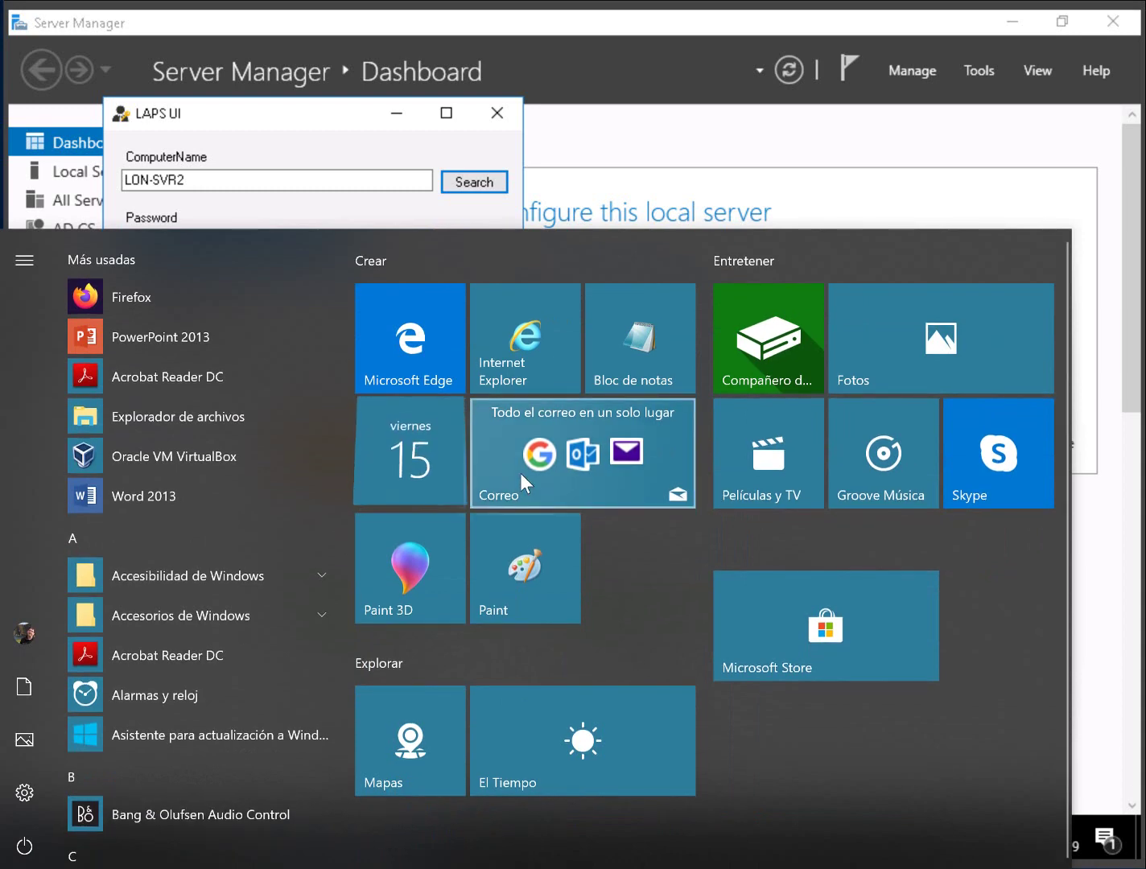
{"action": "left_click", "coordinate": [623, 346]}
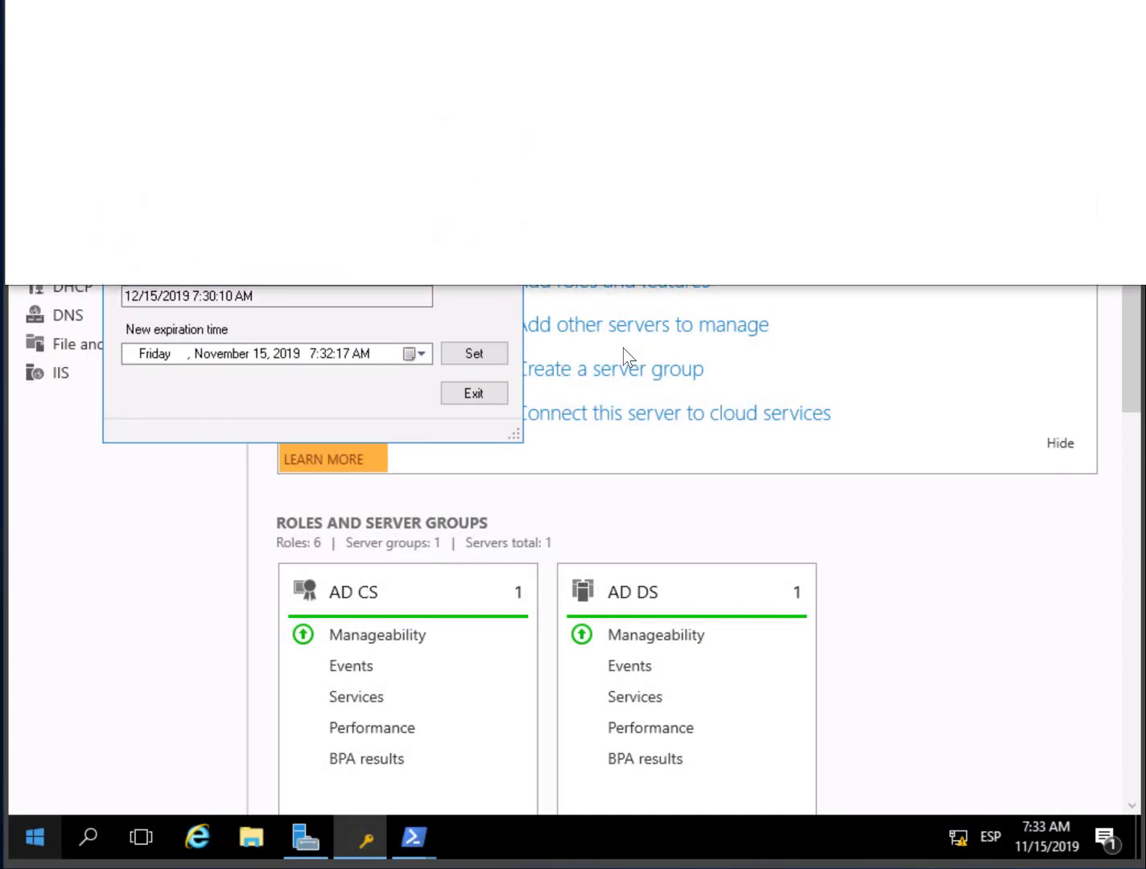
{"action": "right_click", "coordinate": [349, 46]}
{"action": "right_click", "coordinate": [248, 44]}
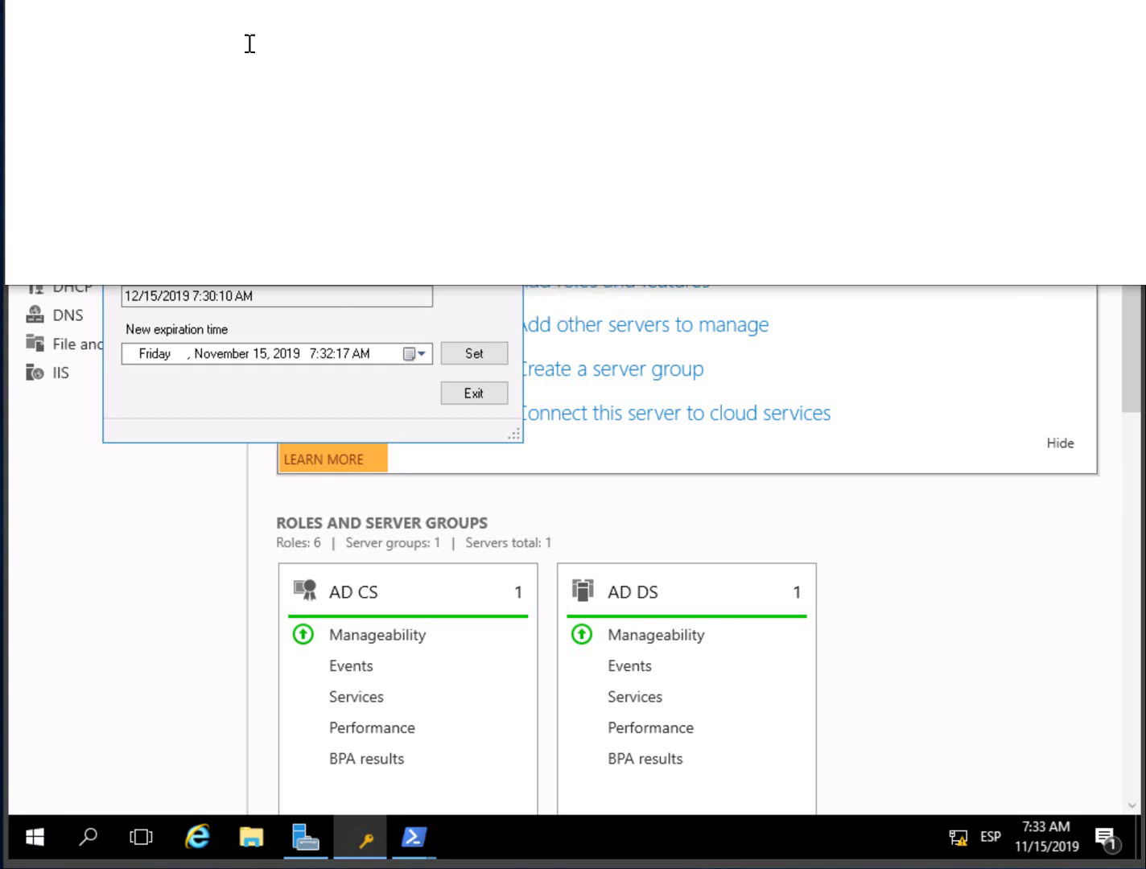
{"action": "right_click", "coordinate": [248, 44]}
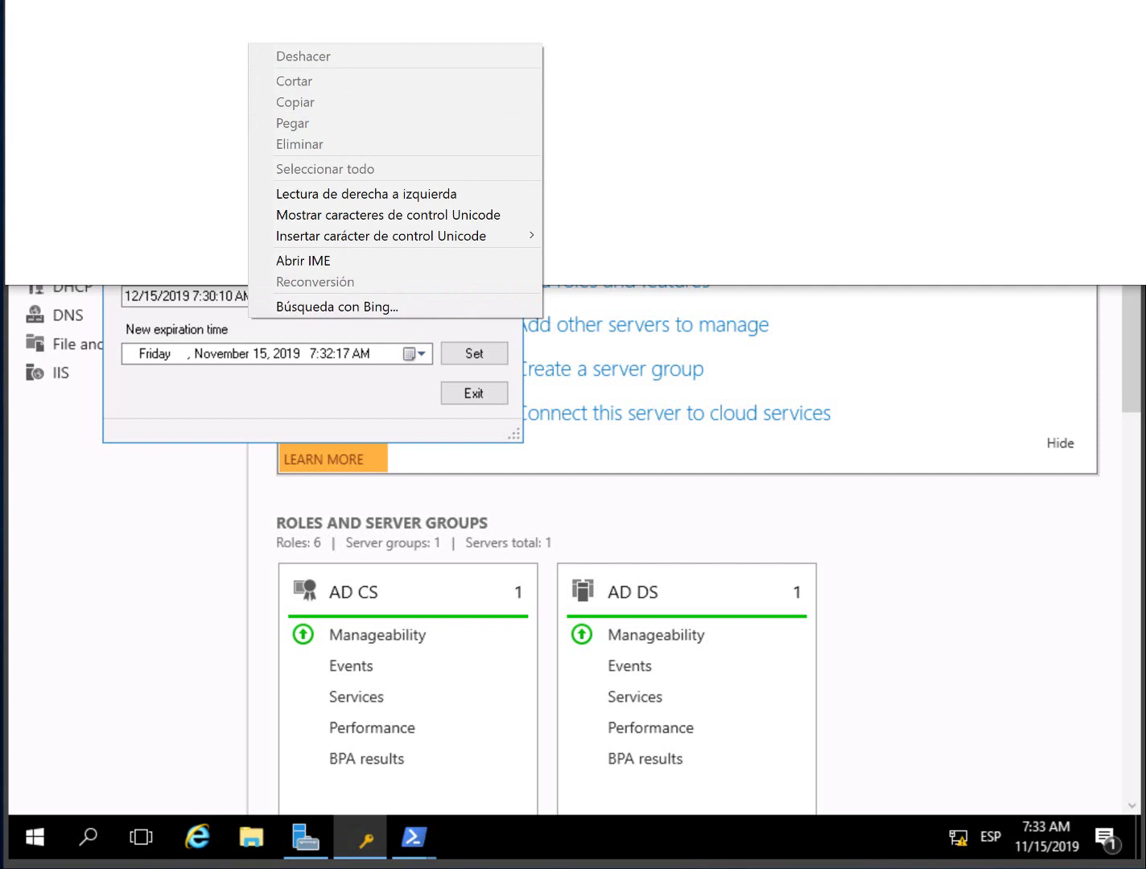
{"action": "key", "text": "alt+Tab"}
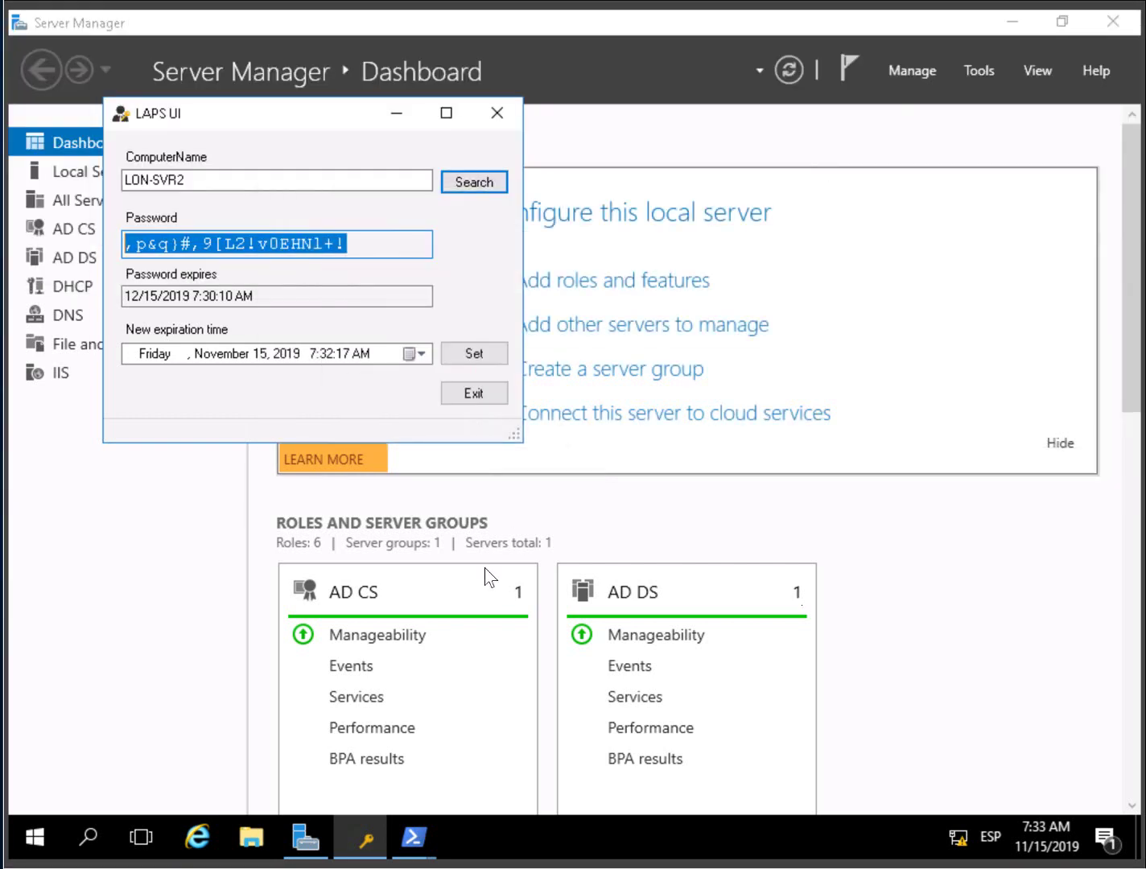
{"action": "key", "text": "alt+Tab"}
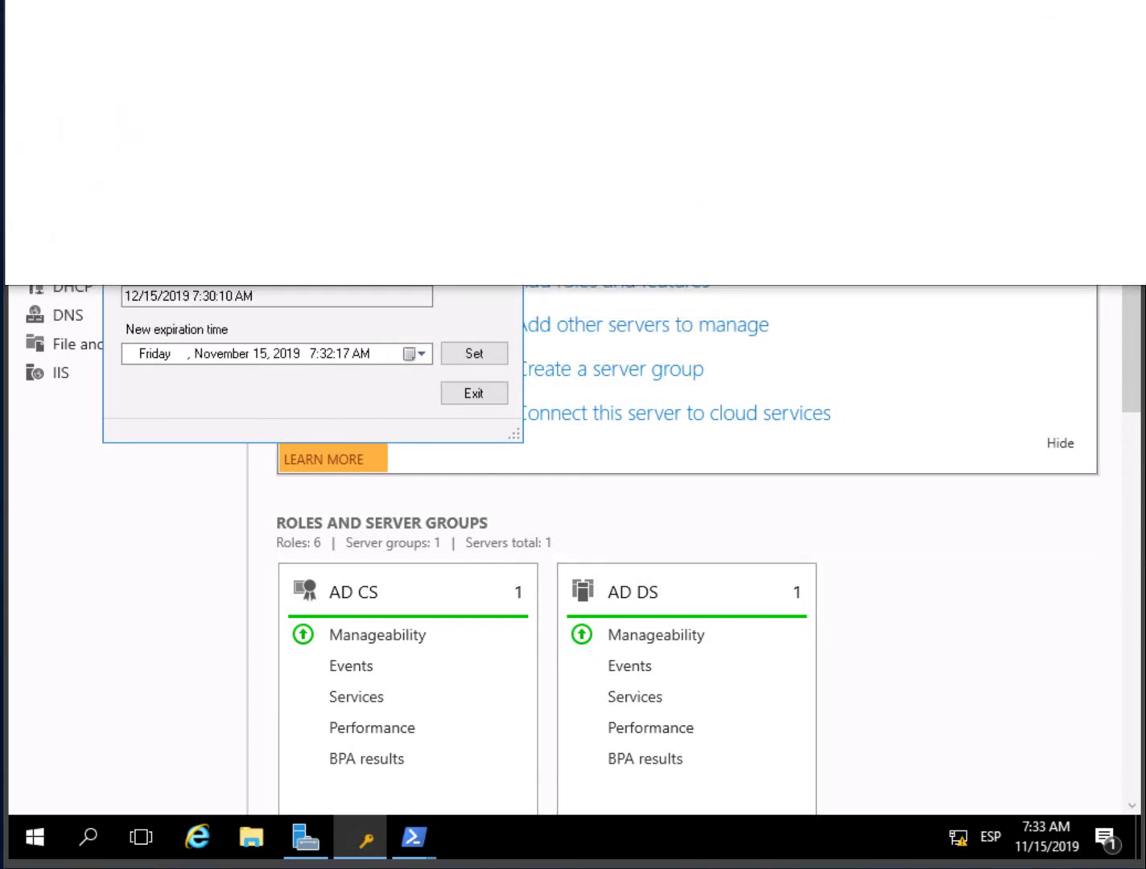
{"action": "left_click_drag", "start_coordinate": [748, 8], "coordinate": [728, 535]}
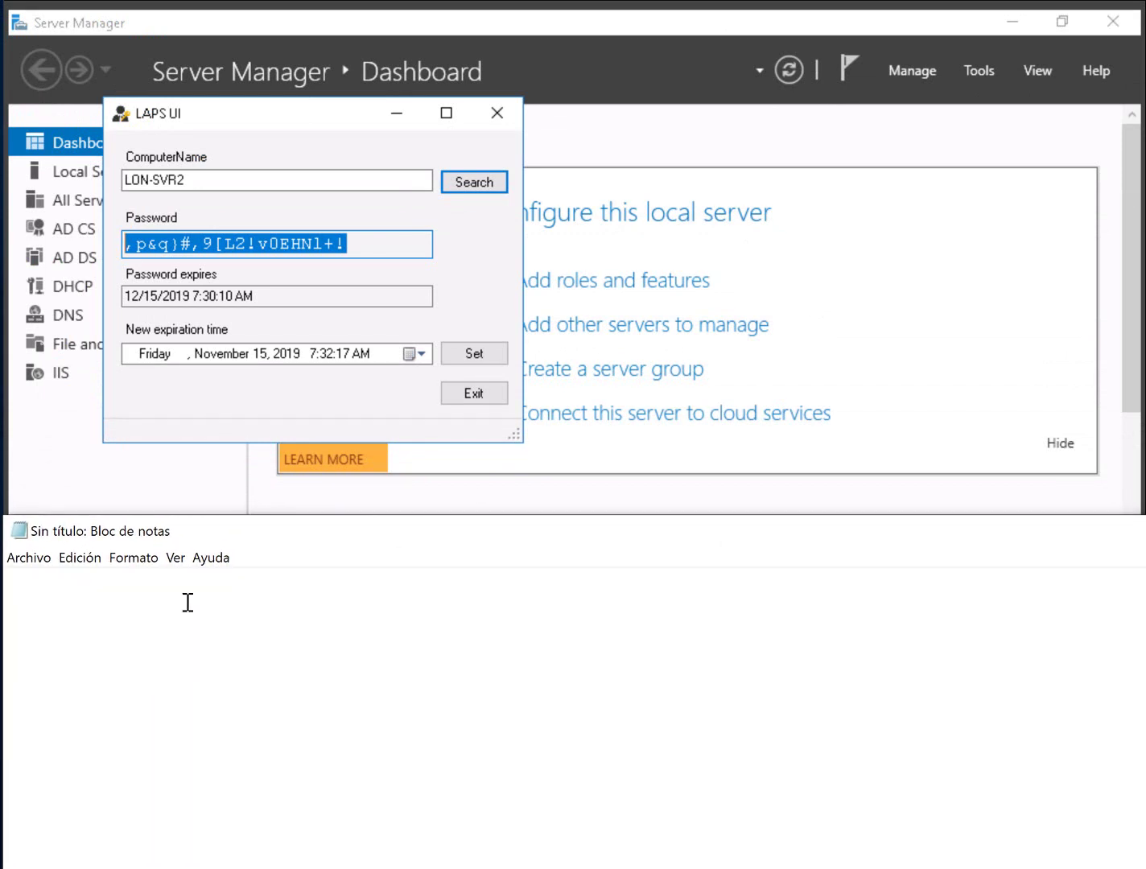
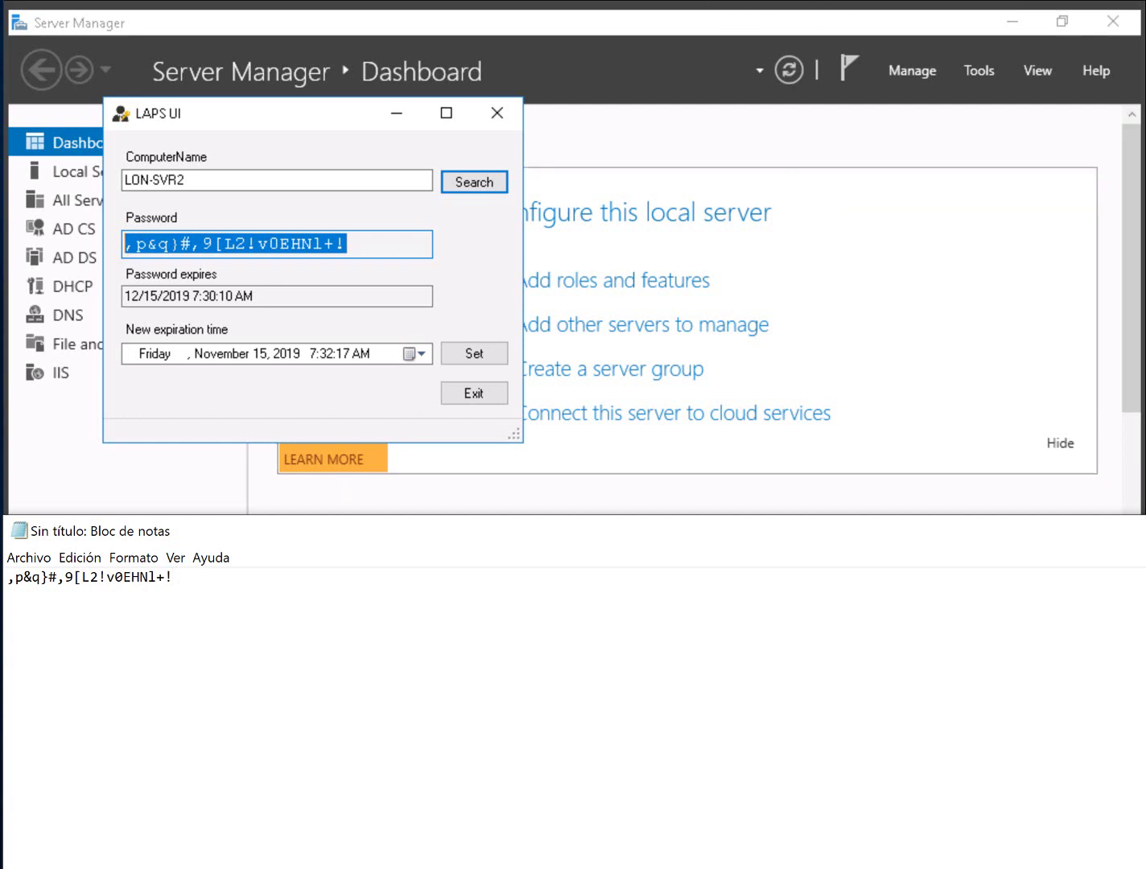
- Switch to the LON-SVR2 console and send Ctrl+Alt+Delete to its lock screen
{"action": "left_click", "coordinate": [595, 7]}
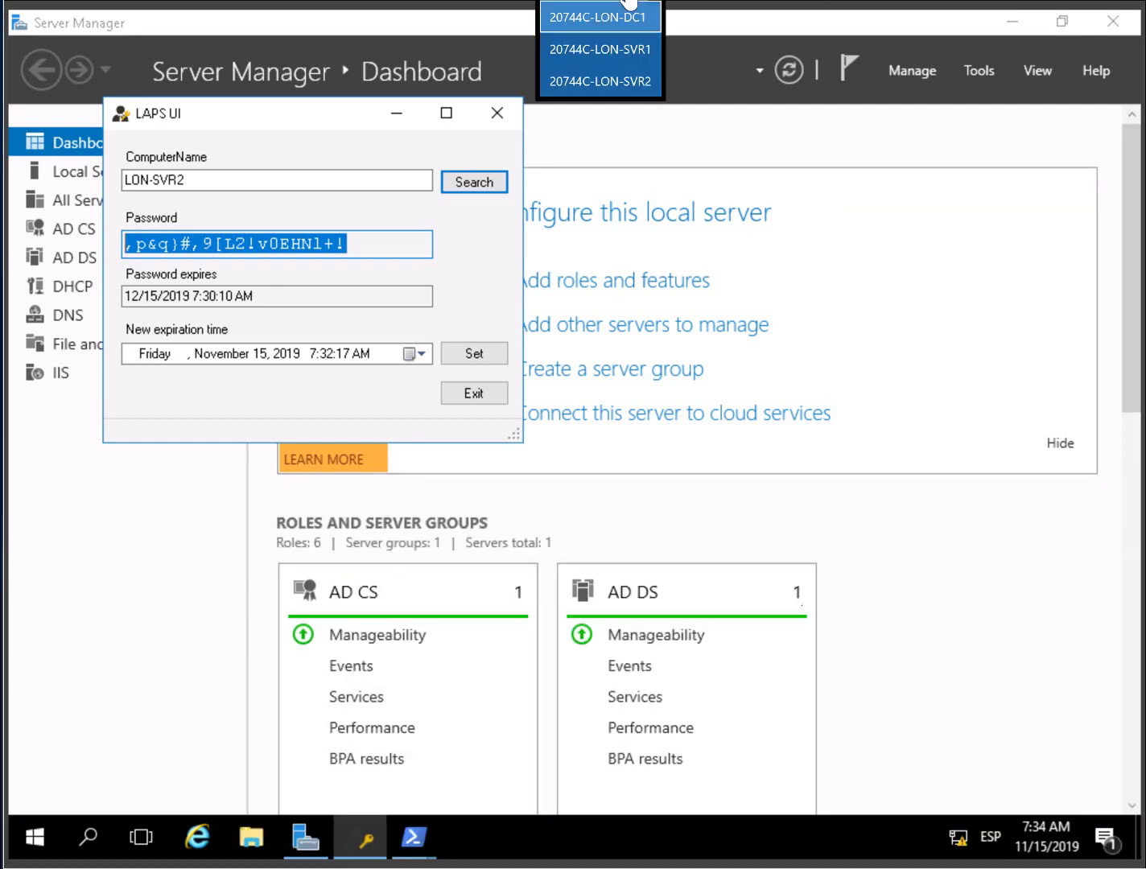
{"action": "left_click", "coordinate": [619, 80]}
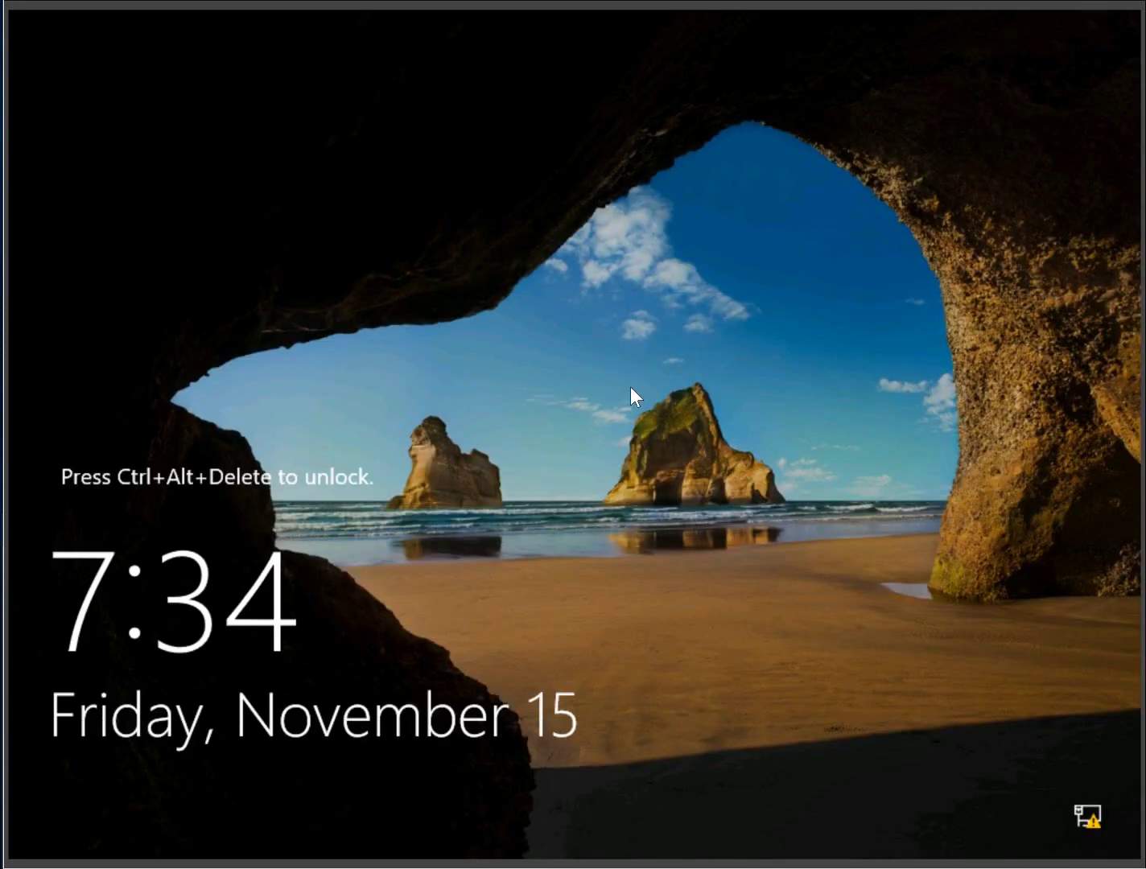
{"action": "left_click", "coordinate": [32, 6]}
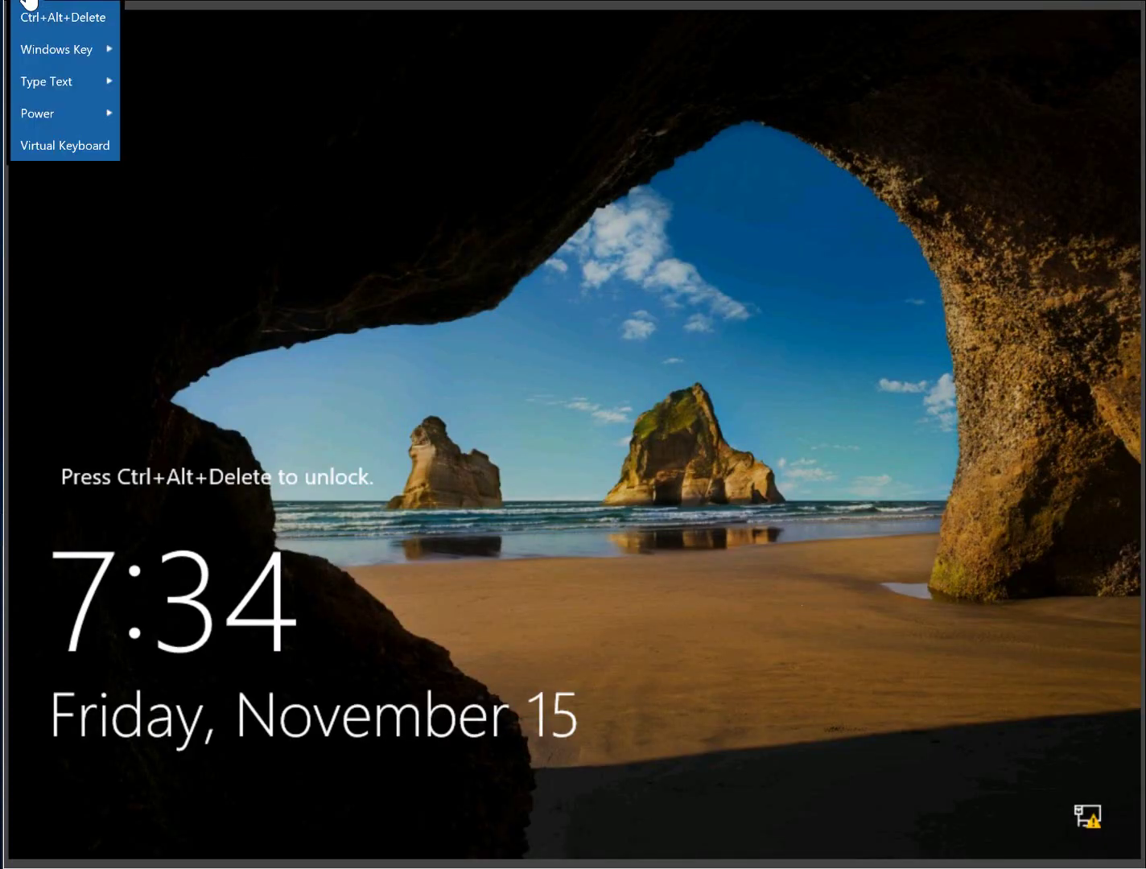
{"action": "left_click", "coordinate": [41, 16]}
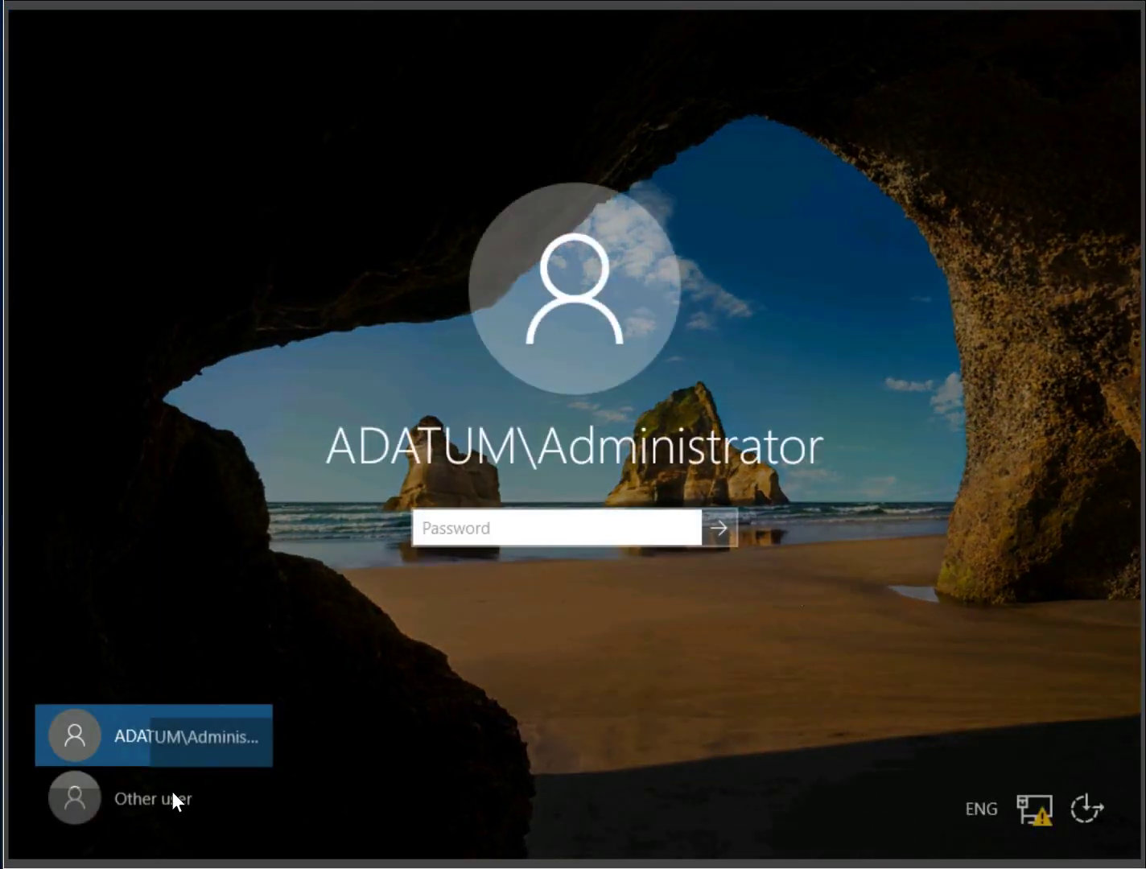
- Choose Other user with .\Administrator, focus Password, and bring the Notepad password copy forward
{"action": "left_click", "coordinate": [172, 797]}
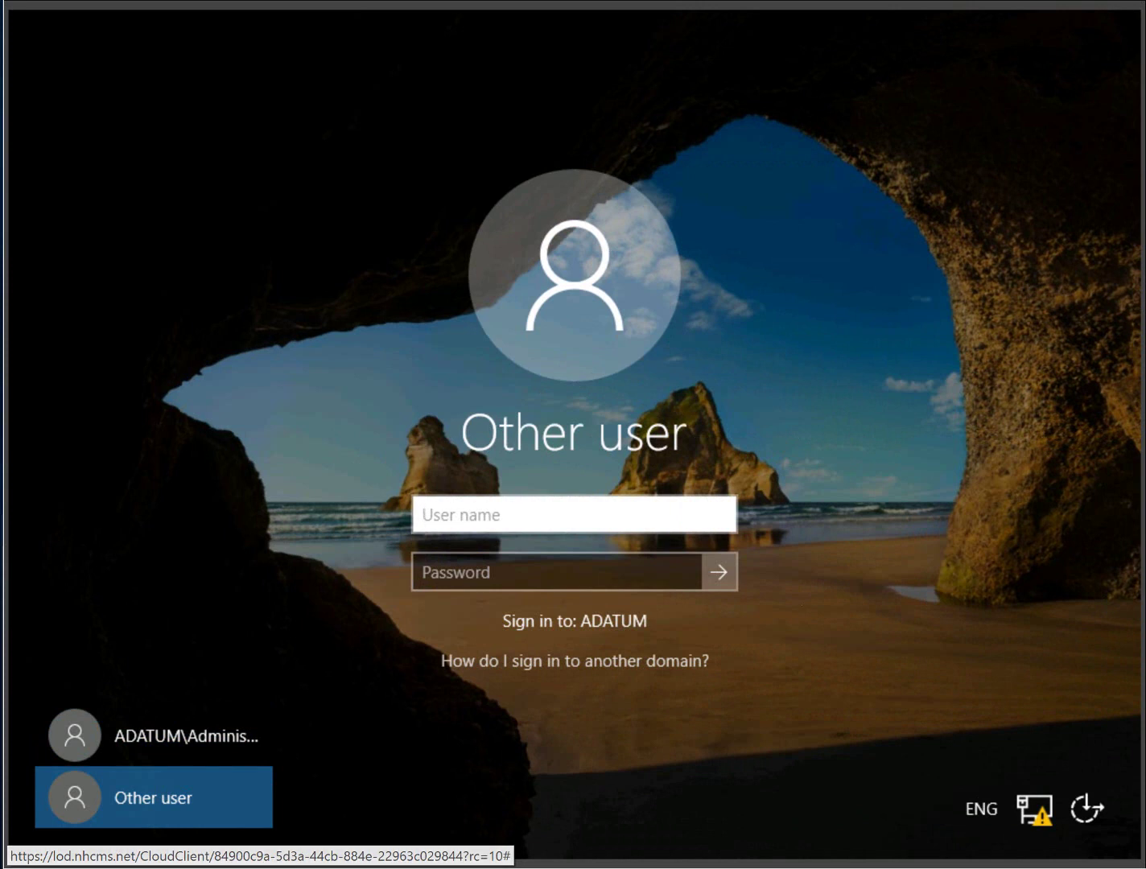
{"action": "type", "text": ".\\Administrator"}
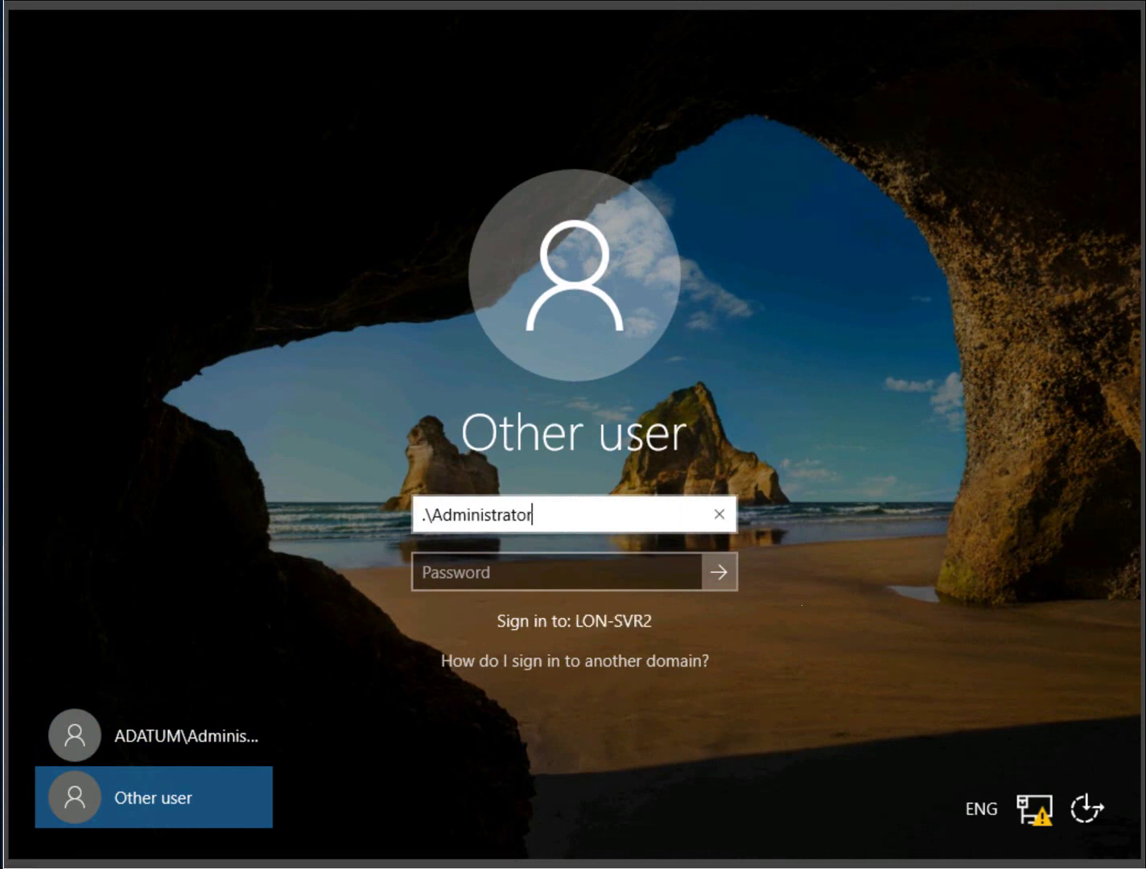
{"action": "left_click", "coordinate": [636, 571]}
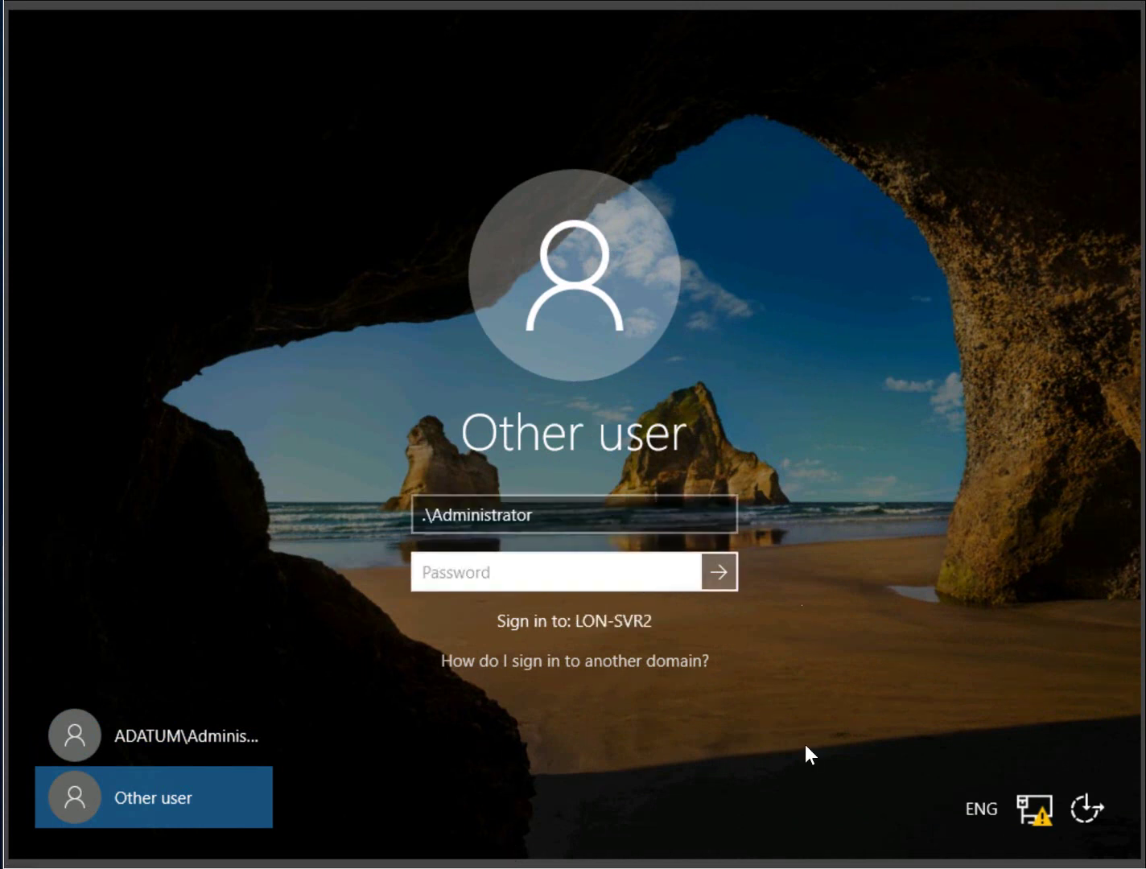
{"action": "key", "text": "alt+Tab"}
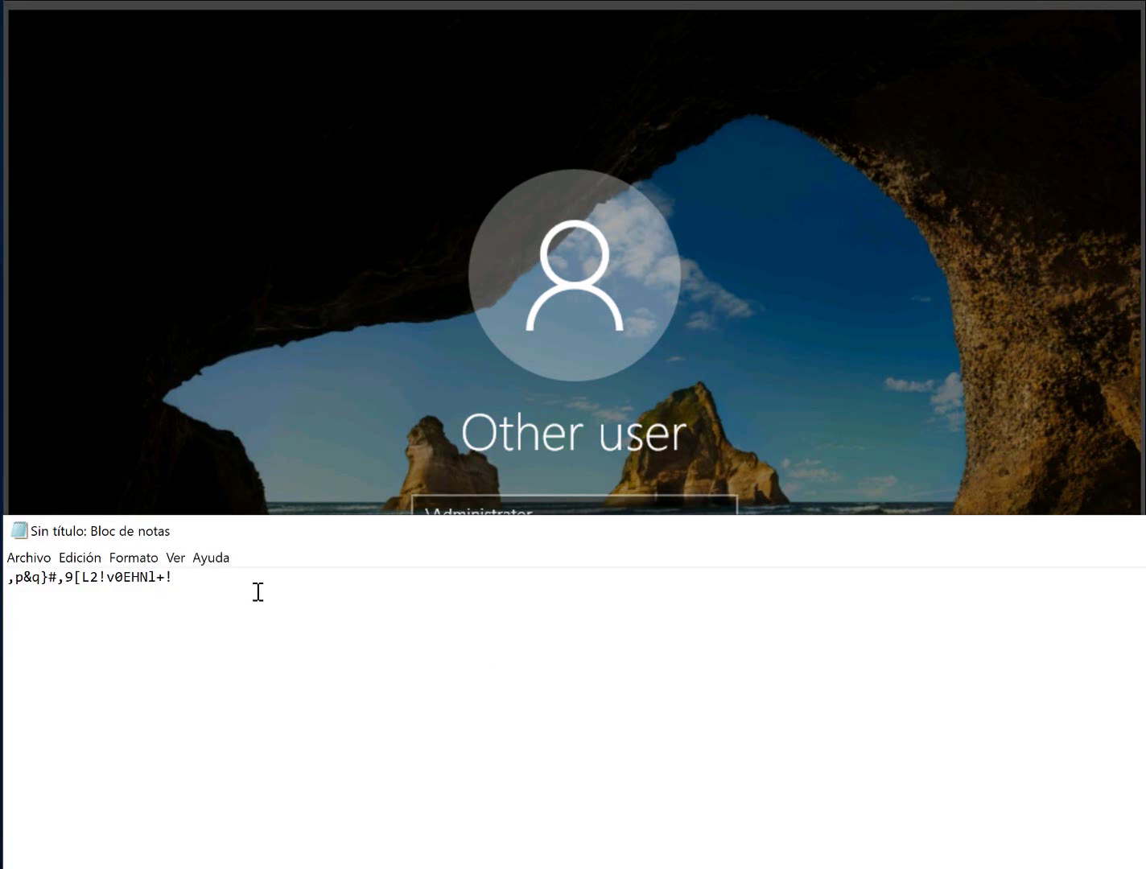
- Sign in to LON-SVR2 with the Notepad password via Type Clipboard Text, then return to LON-DC1
{"action": "left_click_drag", "start_coordinate": [172, 578], "coordinate": [4, 585]}
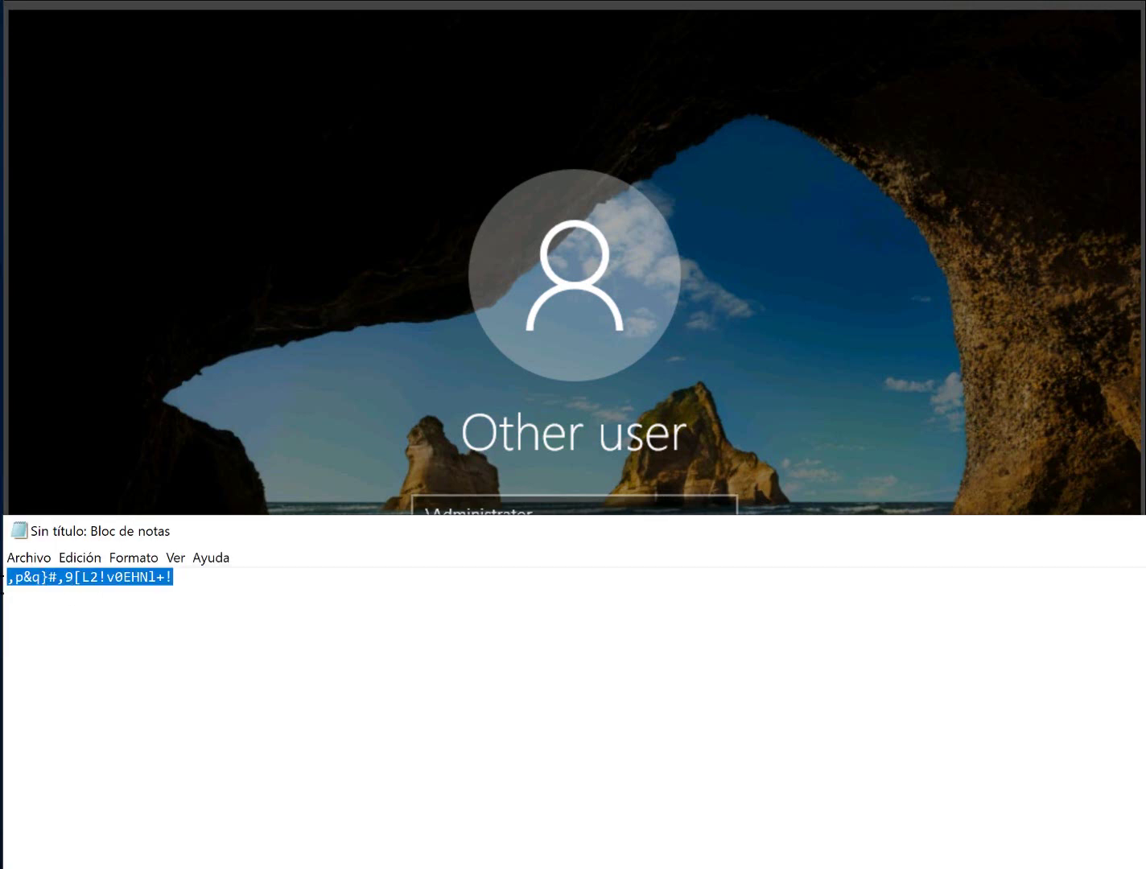
{"action": "left_click", "coordinate": [475, 367]}
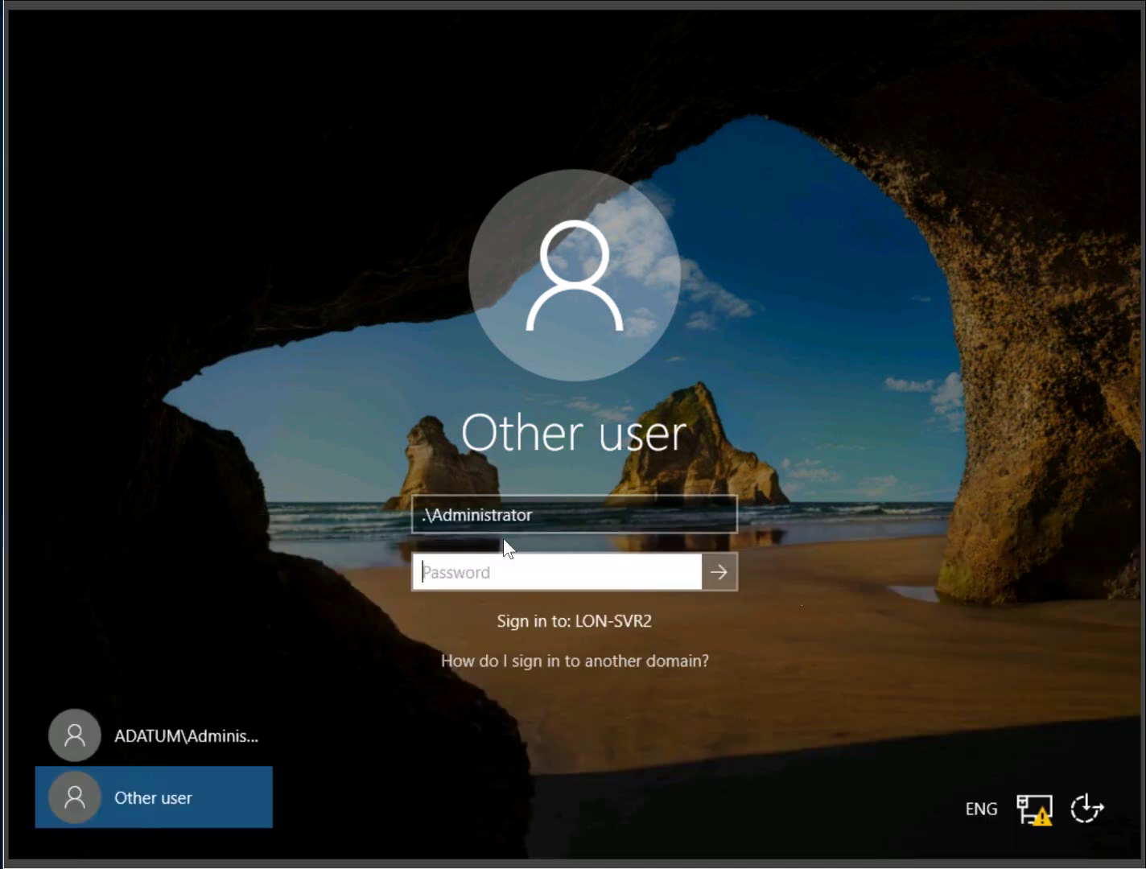
{"action": "left_click", "coordinate": [483, 577]}
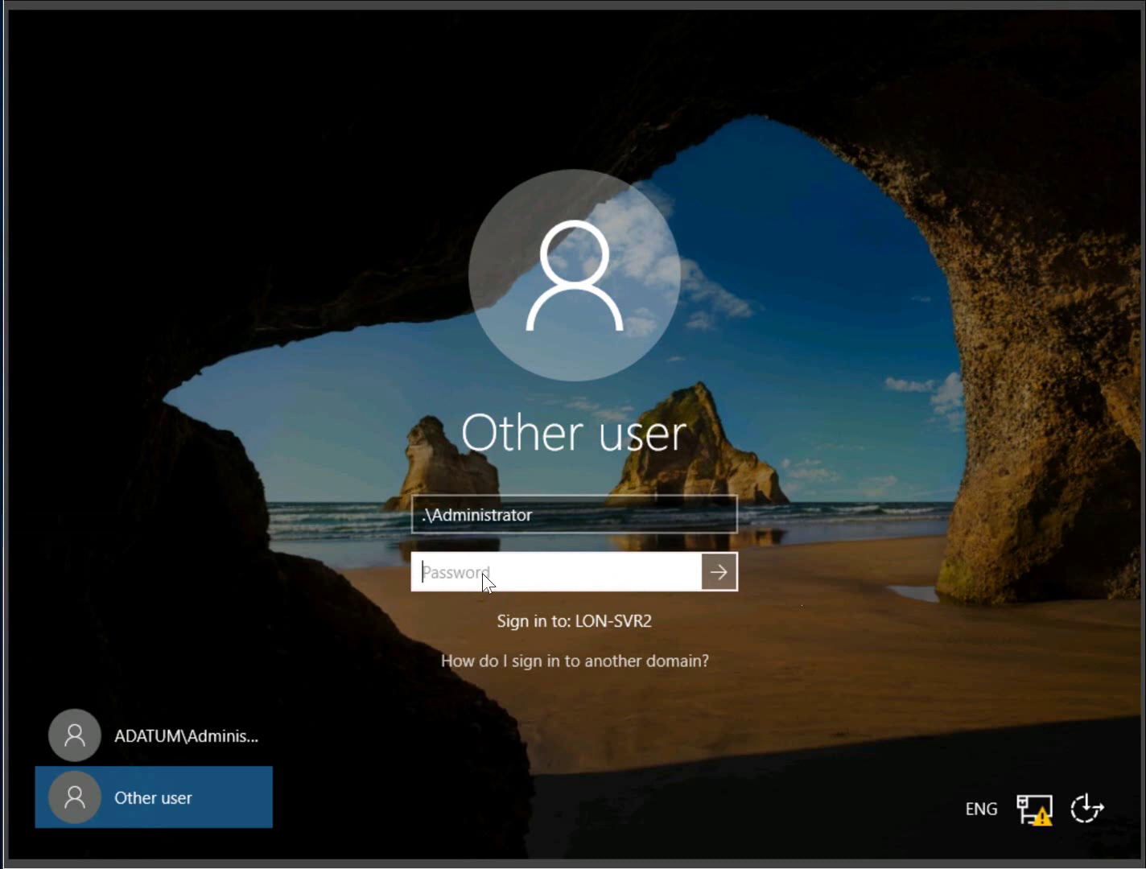
{"action": "left_click", "coordinate": [26, 6]}
{"action": "mouse_move", "coordinate": [65, 114]}
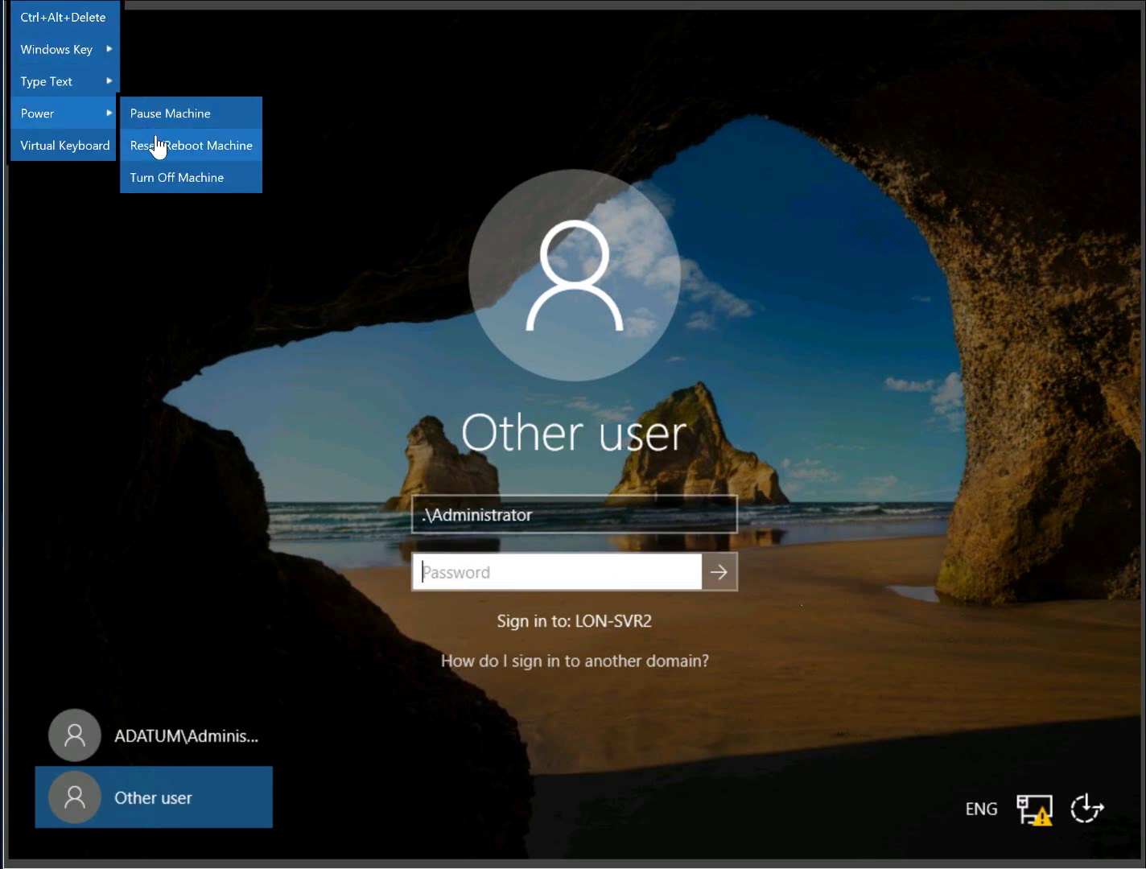
{"action": "mouse_move", "coordinate": [104, 82]}
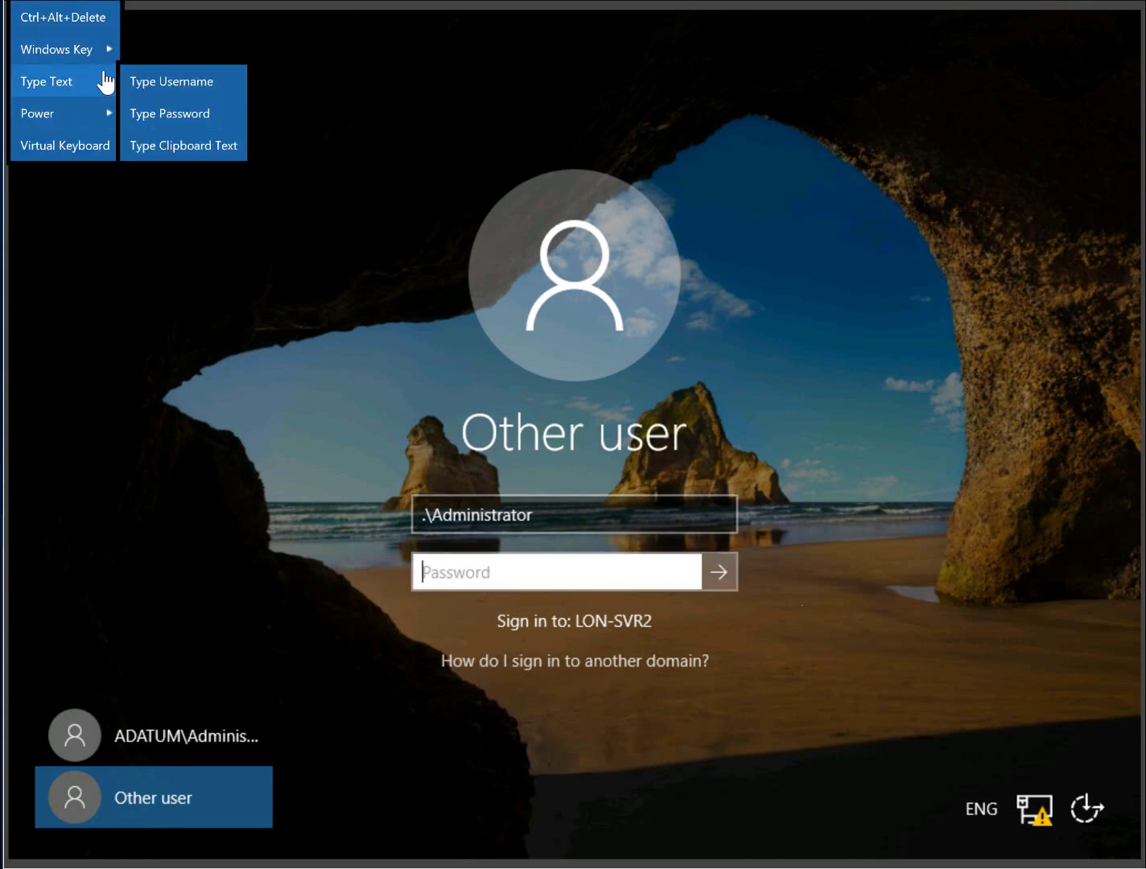
{"action": "left_click", "coordinate": [191, 153]}
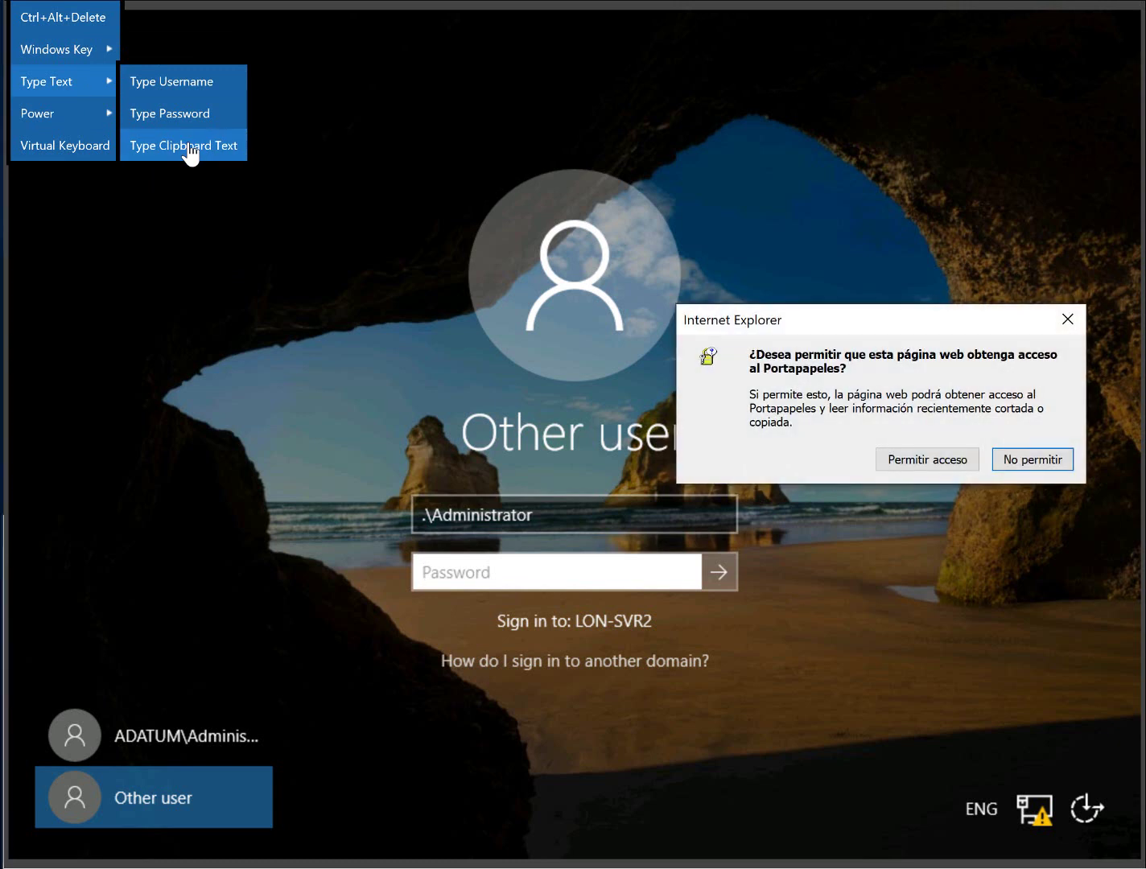
{"action": "left_click", "coordinate": [926, 460]}
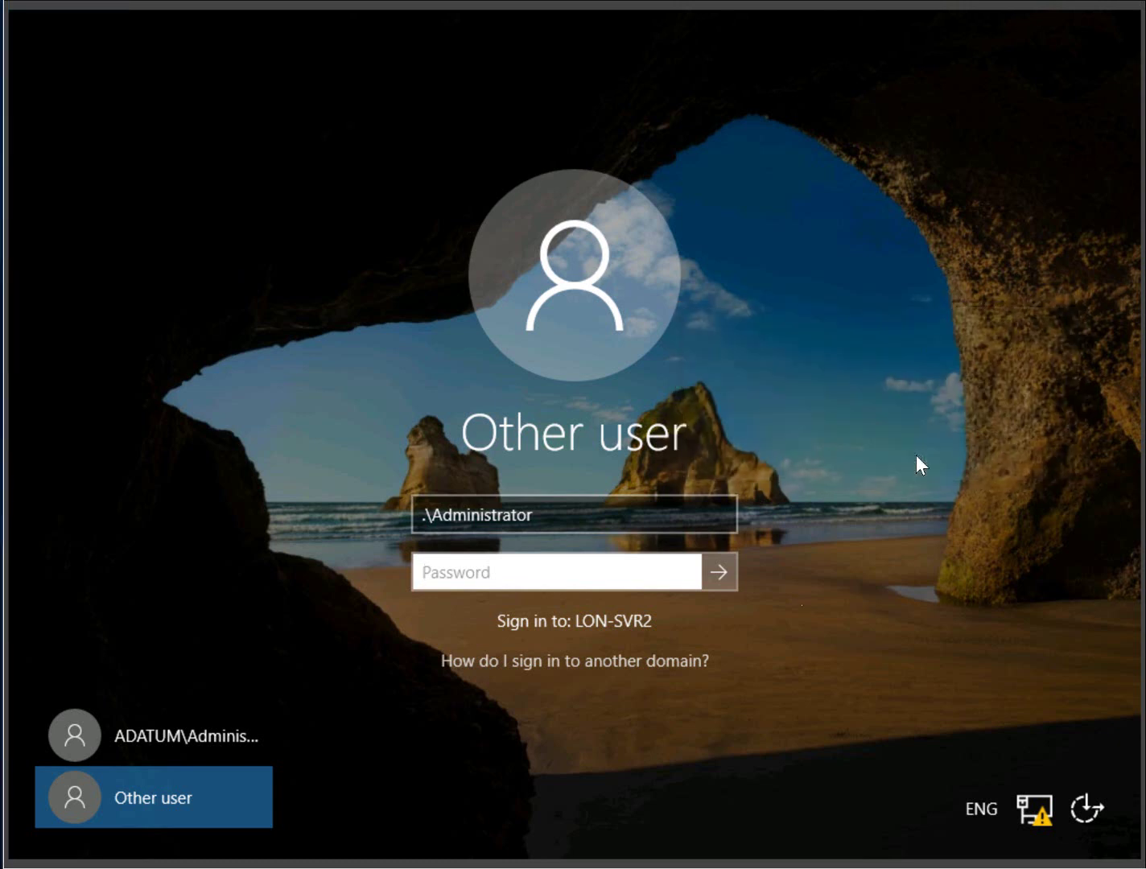
{"action": "left_click", "coordinate": [719, 572]}
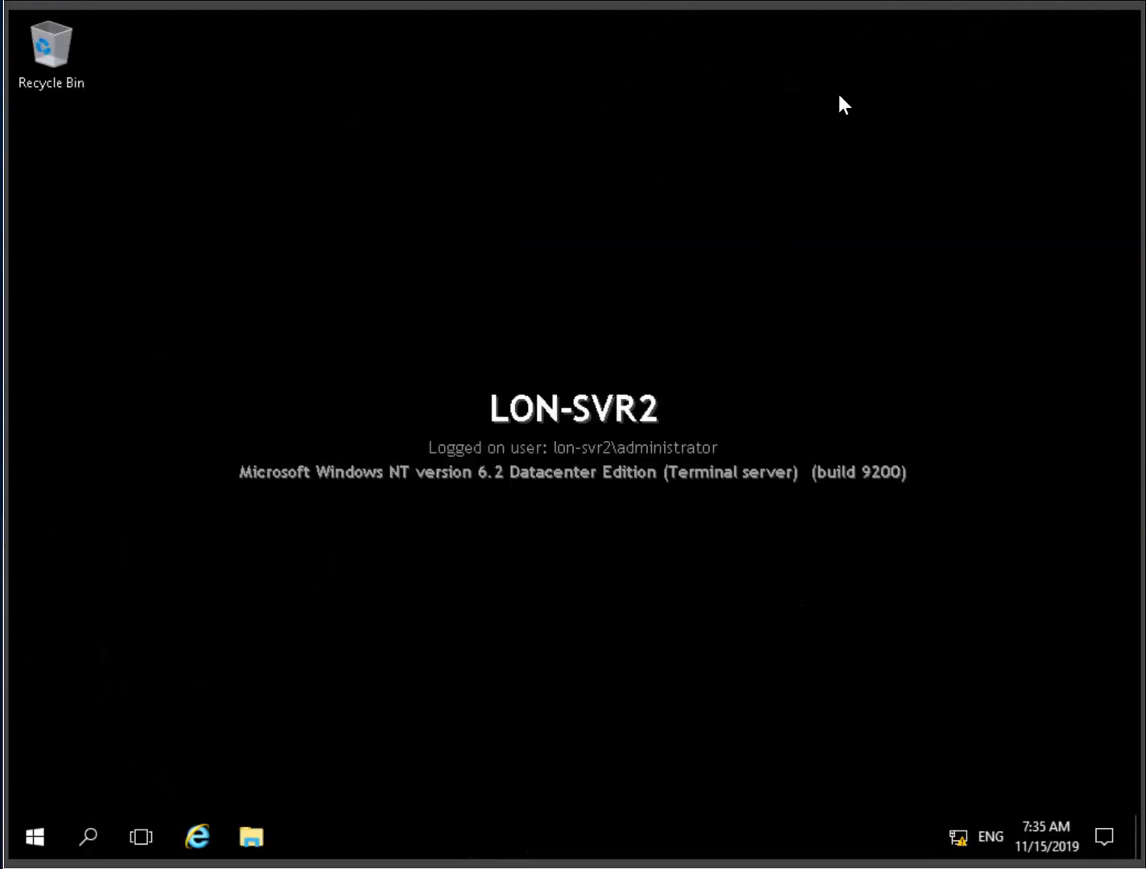
{"action": "left_click", "coordinate": [610, 4]}
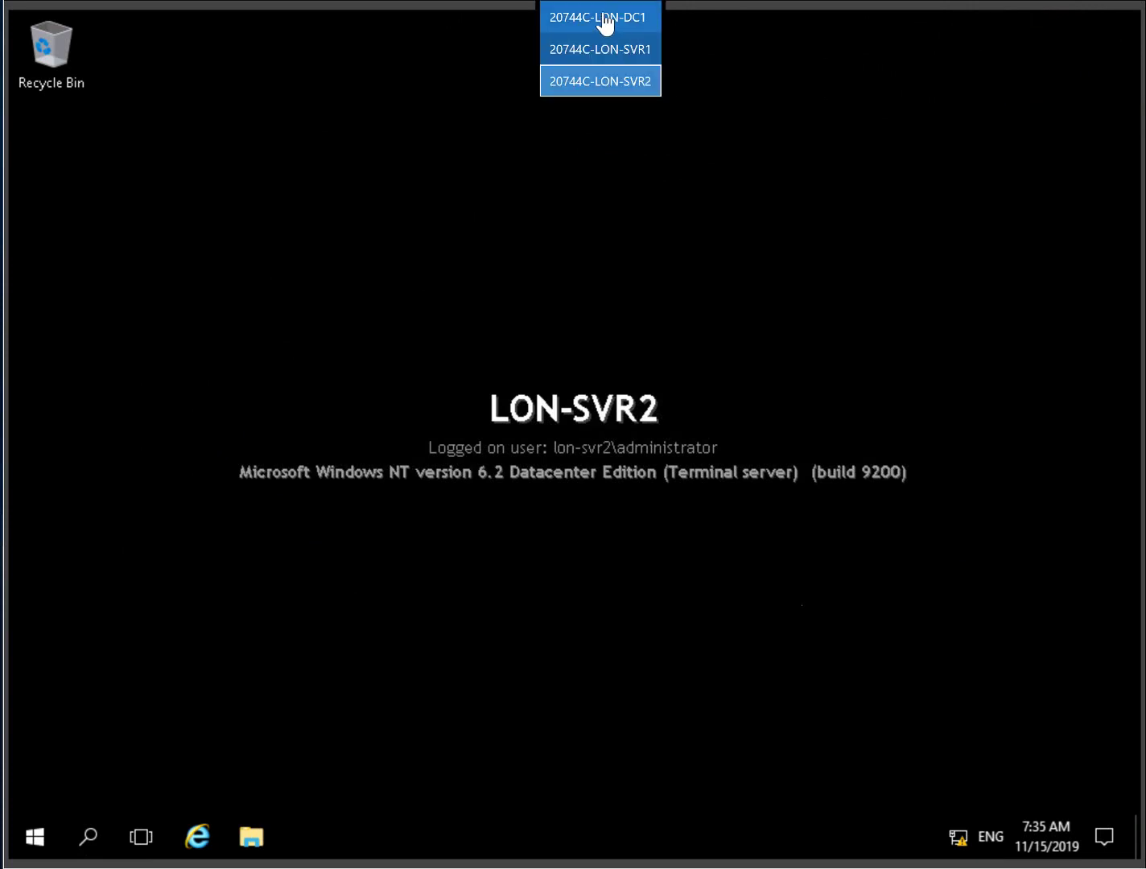
{"action": "left_click", "coordinate": [605, 25]}
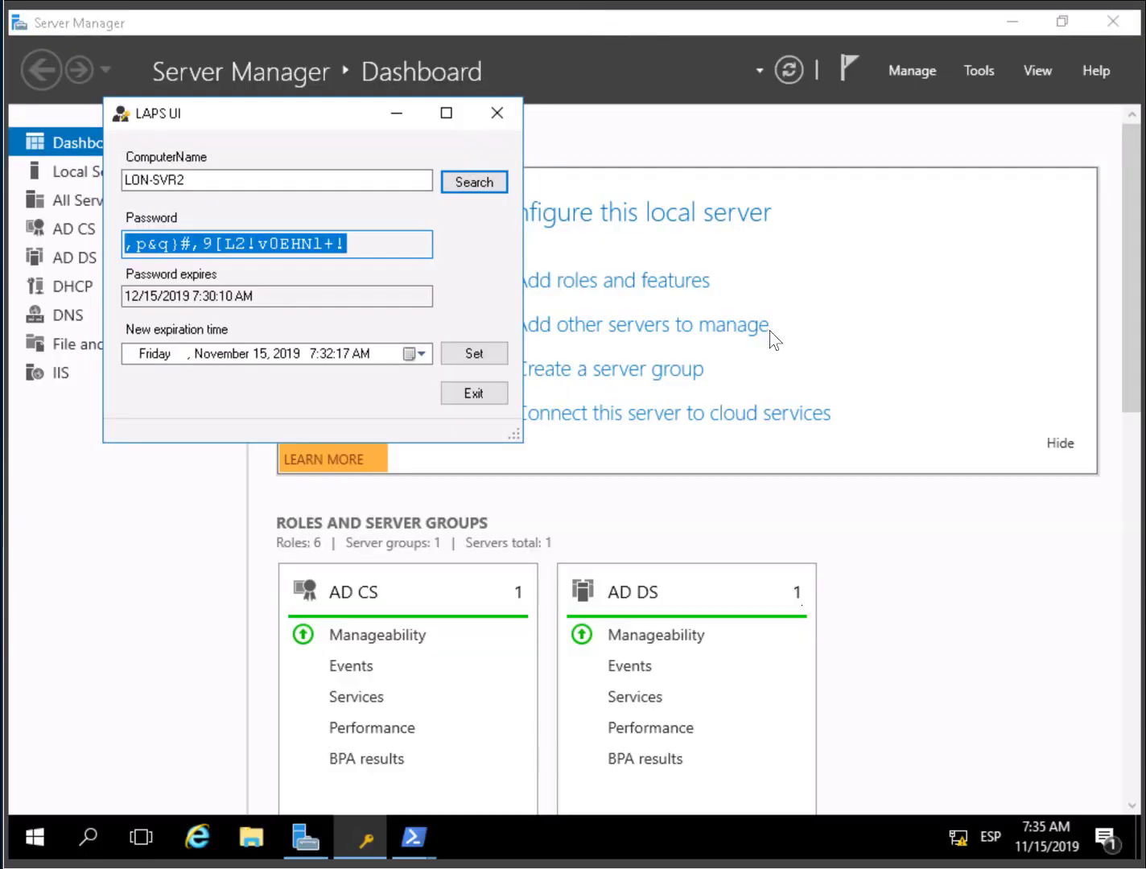